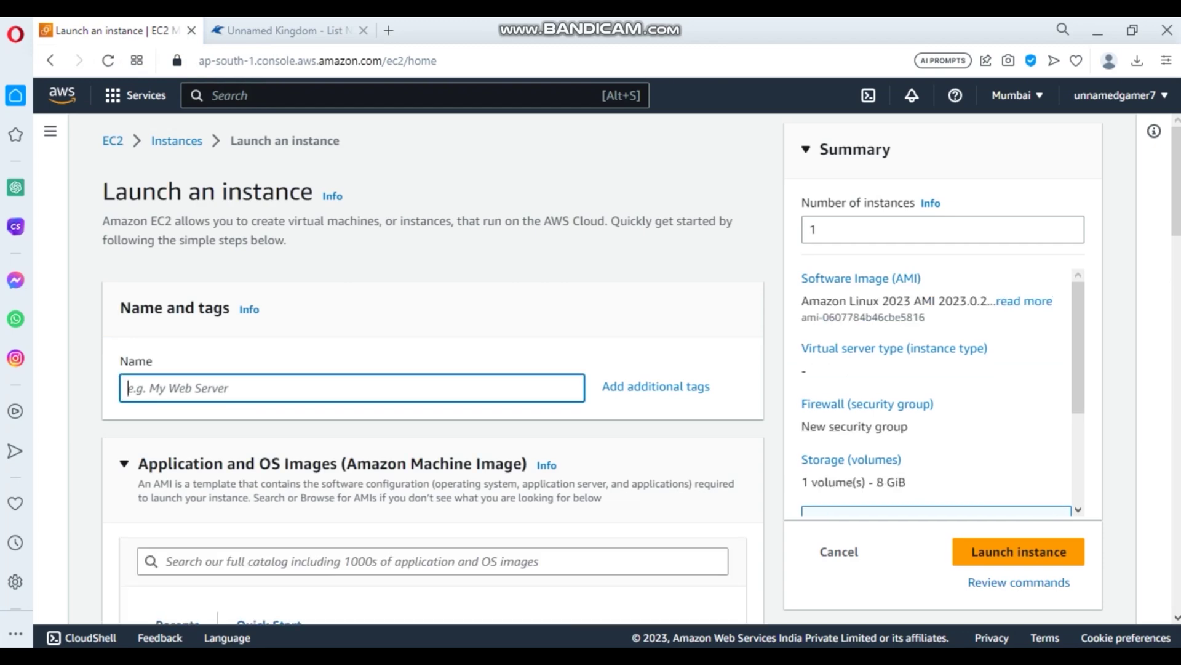
# - Name the instance 'network' and search the AMI catalog for 'pterodactyl'
pyautogui.write('network')
pyautogui.scroll(-3, 431, 369)
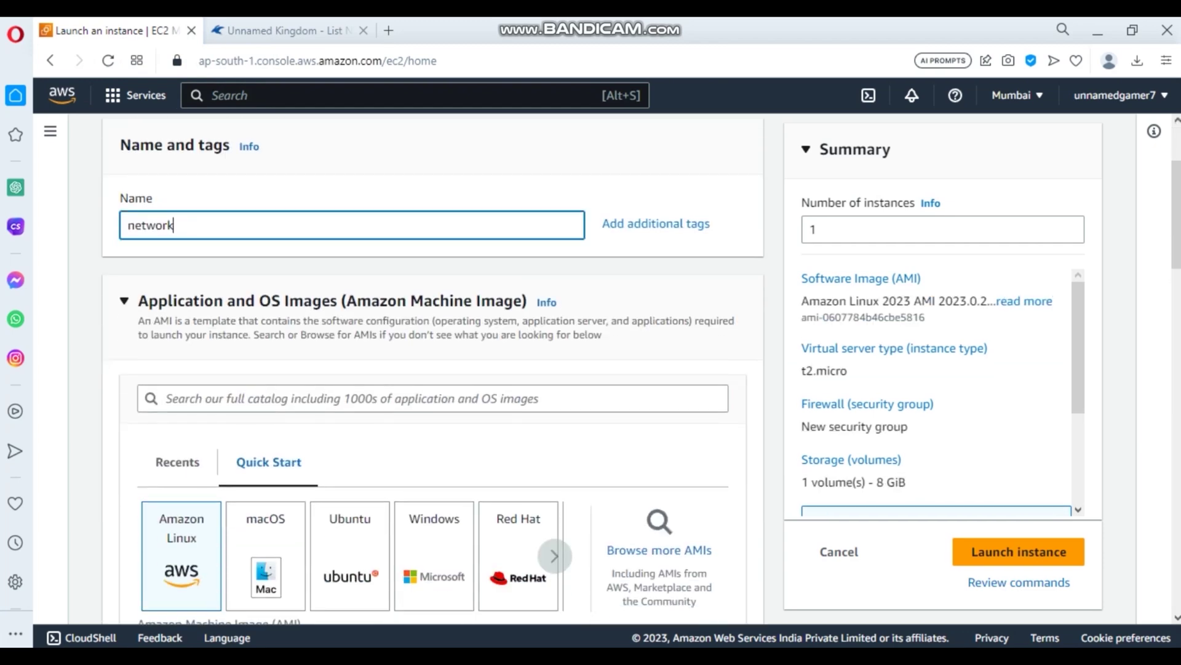
pyautogui.click(431, 387)
pyautogui.write('gam')
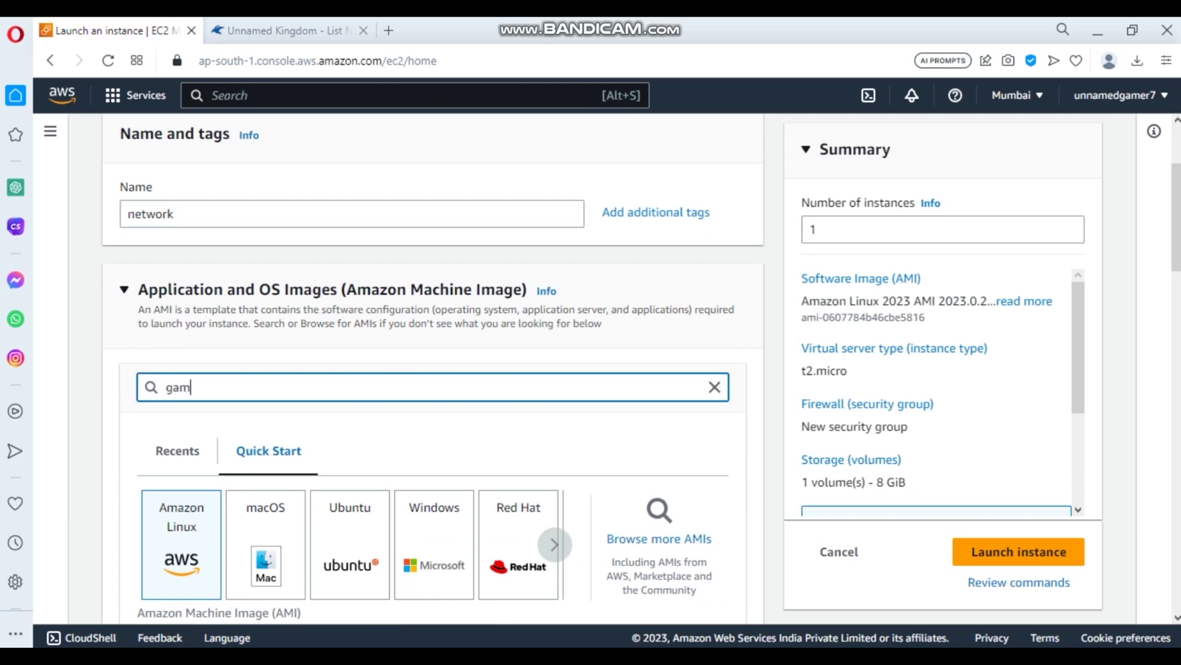
pyautogui.write('in')
pyautogui.press('BackSpace')
pyautogui.press('BackSpace')
pyautogui.press('BackSpace')
pyautogui.press('BackSpace')
pyautogui.press('BackSpace')
pyautogui.write('pterodactyl')
pyautogui.press('Return')
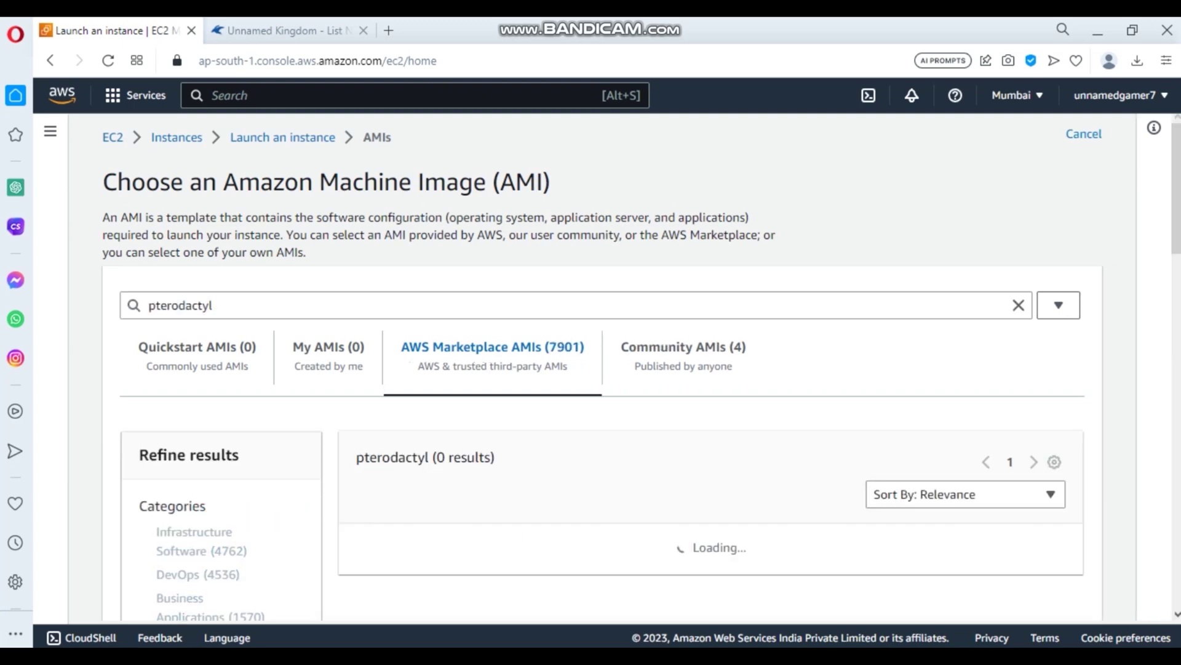
# - Select the 'Game Server with Pterodactyl Panel' Marketplace AMI and confirm its product details
pyautogui.scroll(-5, 616, 431)
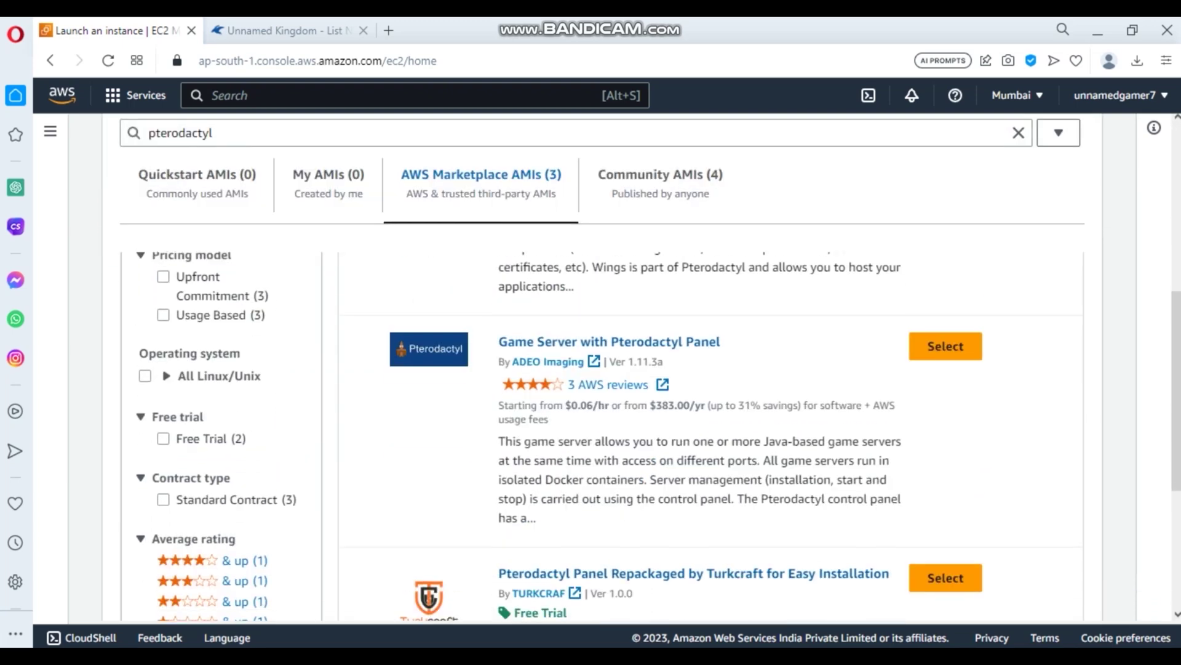
pyautogui.click(946, 345)
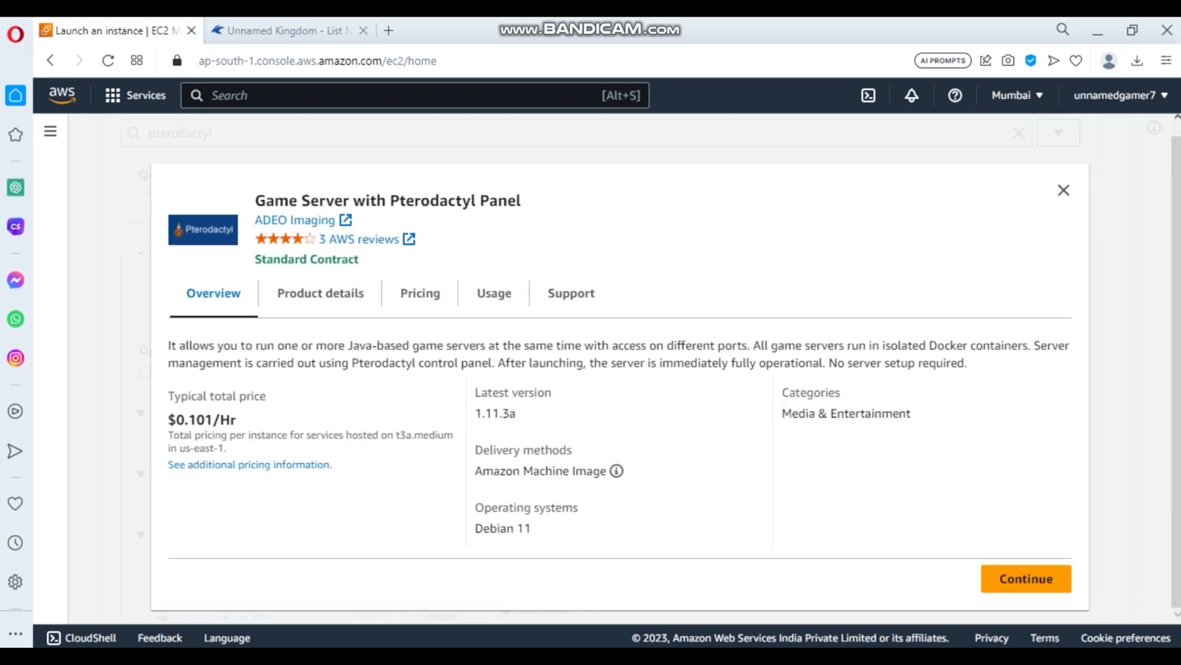
pyautogui.click(1026, 578)
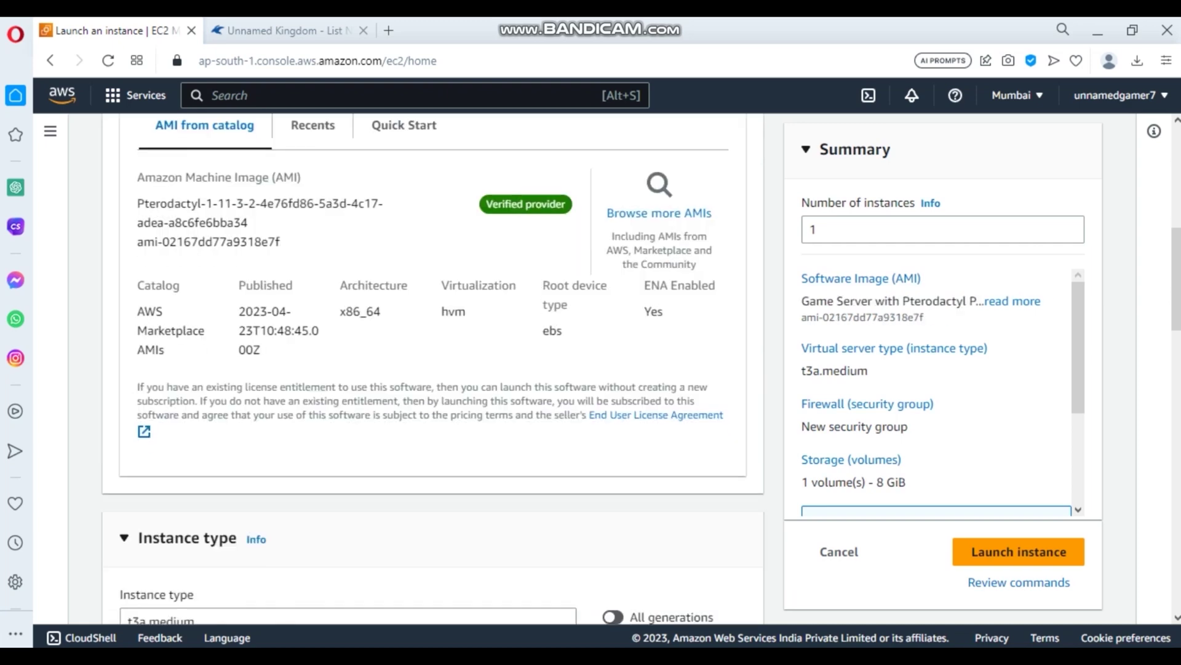
# - Set the instance type to t2.micro
pyautogui.scroll(-2, 431, 369)
pyautogui.click(431, 550)
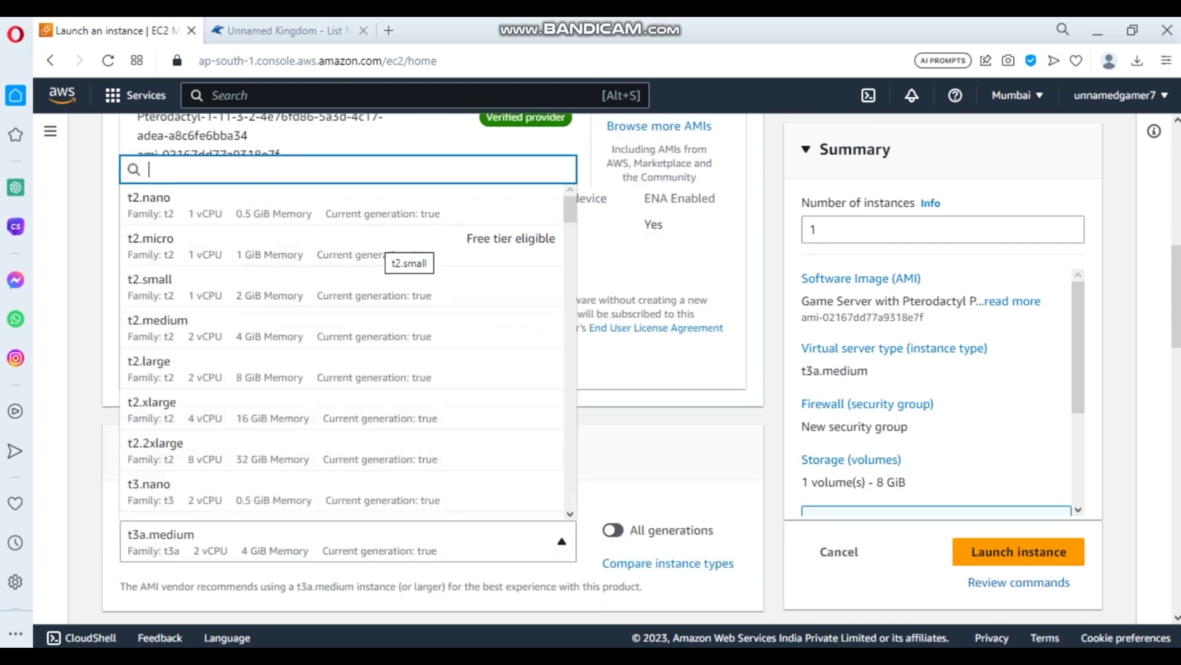
pyautogui.scroll(4, 393, 259)
pyautogui.press('Escape')
pyautogui.scroll(-6, 394, 259)
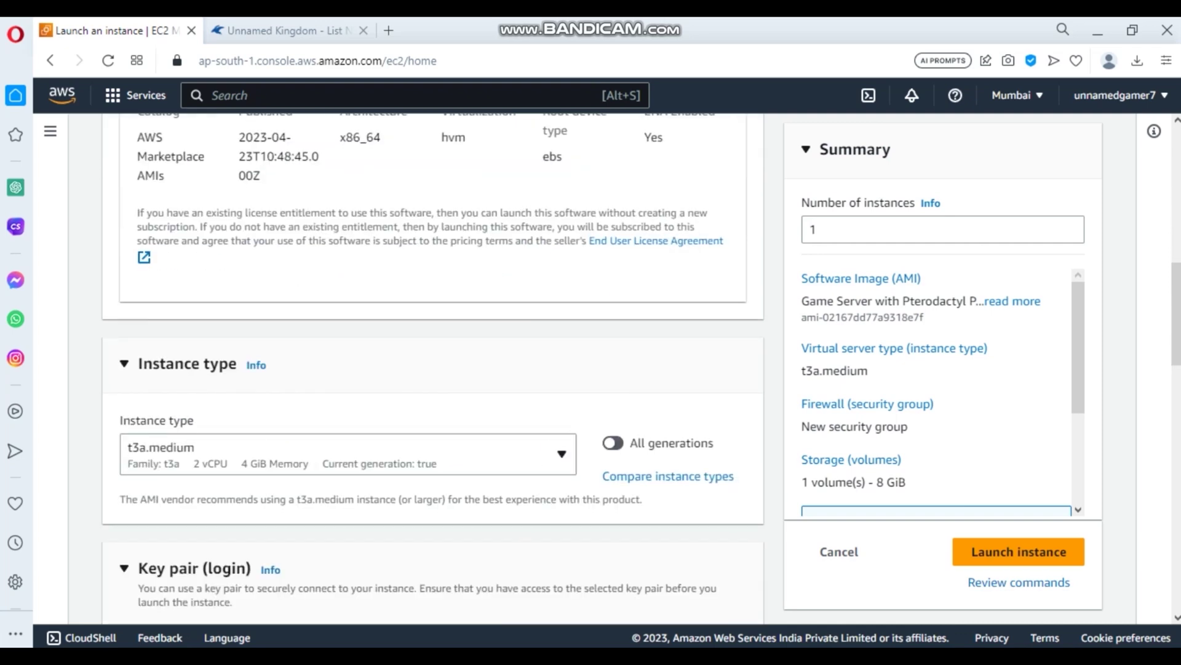
pyautogui.click(344, 453)
pyautogui.click(184, 234)
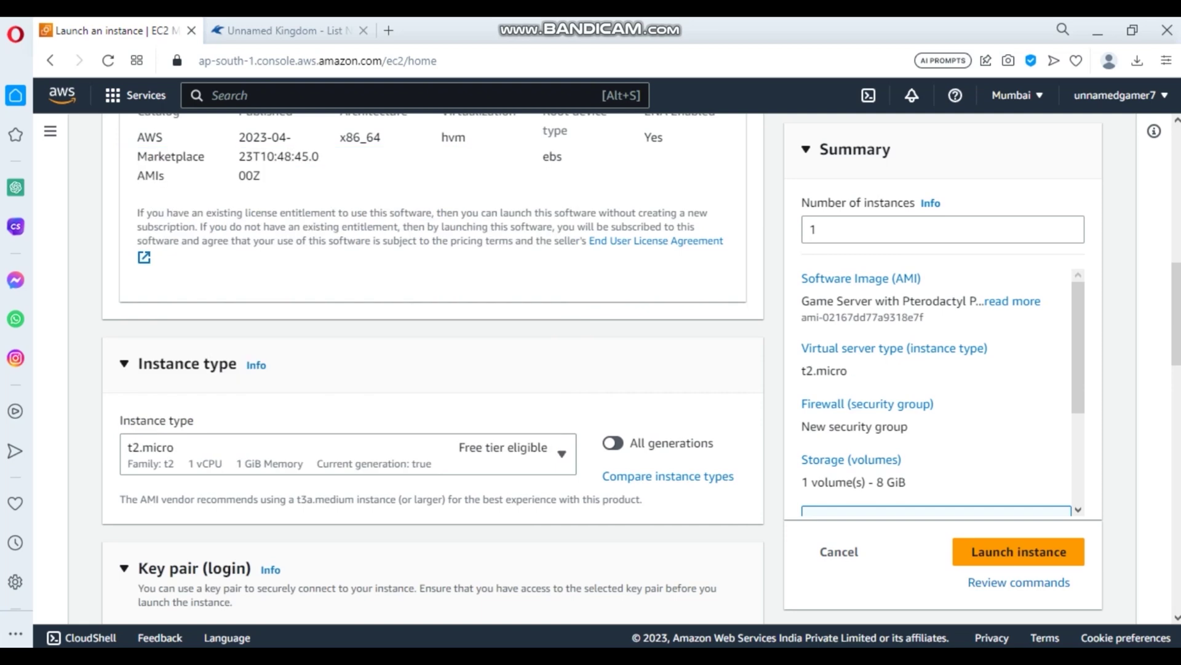
pyautogui.scroll(-5, 430, 360)
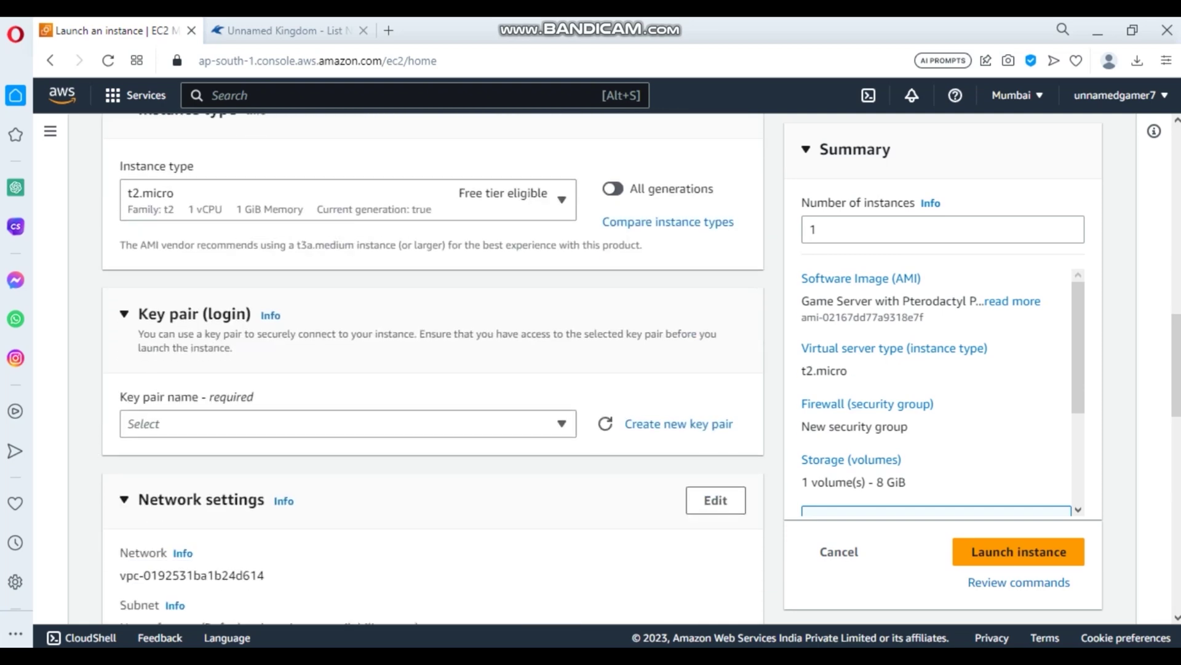
# - Assign the 'pterodactyl' key pair and review the remaining launch settings
pyautogui.click(348, 329)
pyautogui.click(160, 457)
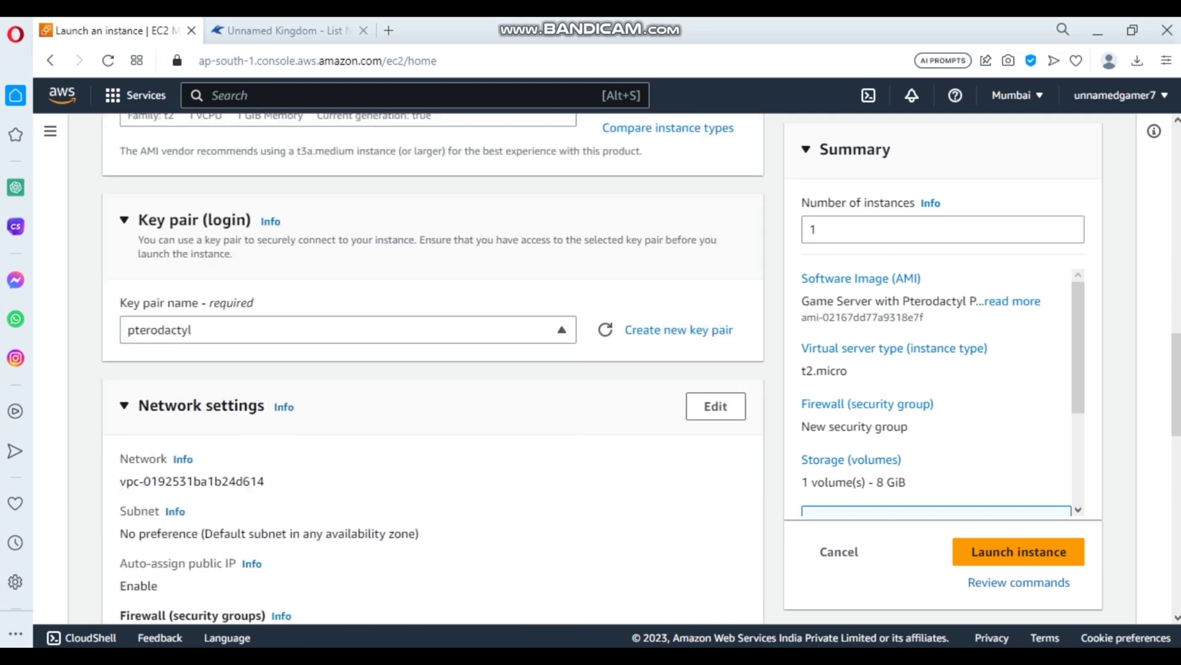
pyautogui.scroll(-5, 430, 369)
pyautogui.scroll(-2, 430, 370)
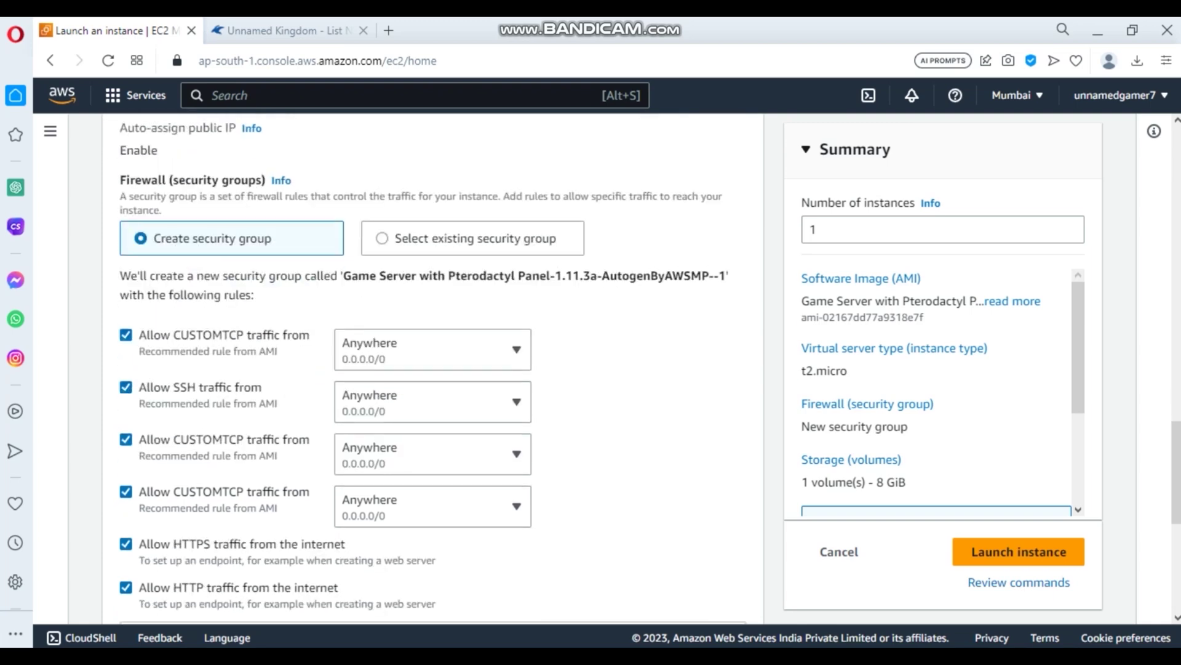
pyautogui.scroll(-4, 431, 369)
pyautogui.scroll(2, 431, 369)
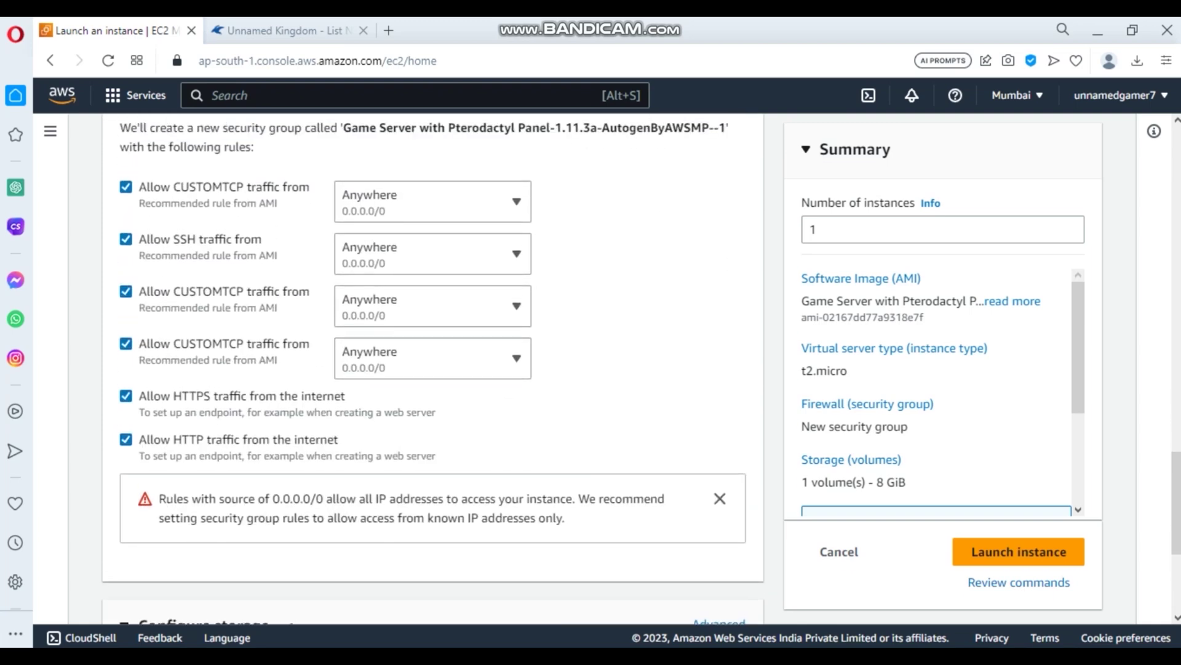
pyautogui.scroll(-5, 430, 369)
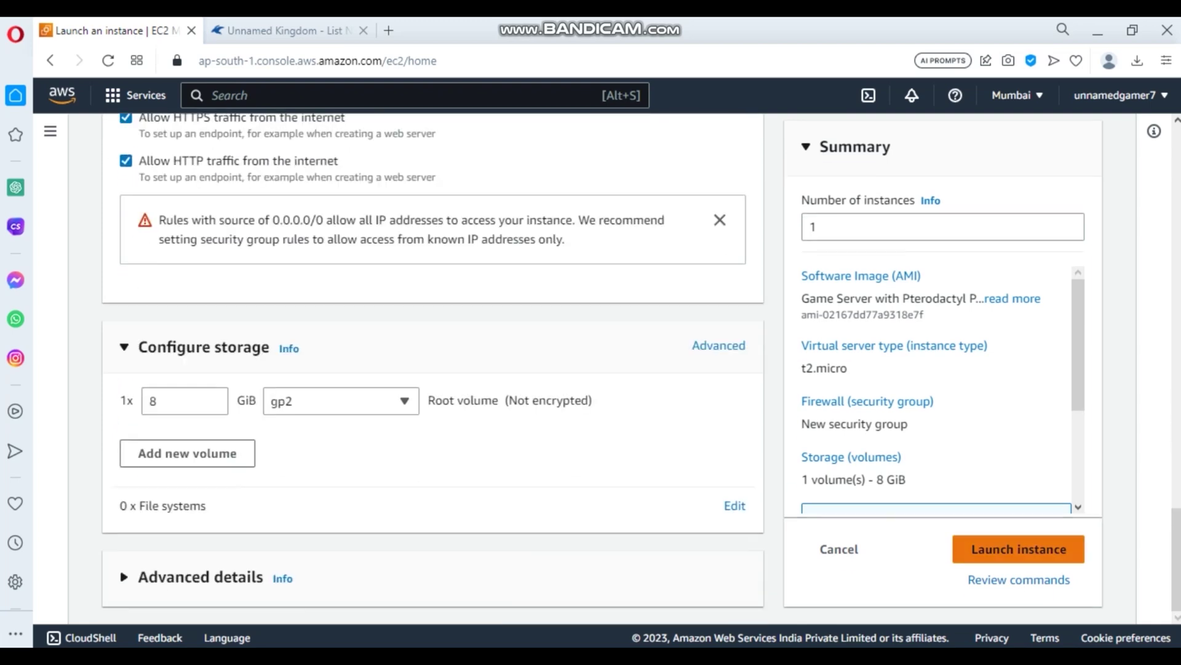
# - Launch the t2.micro Pterodactyl Panel instance
pyautogui.click(1019, 549)
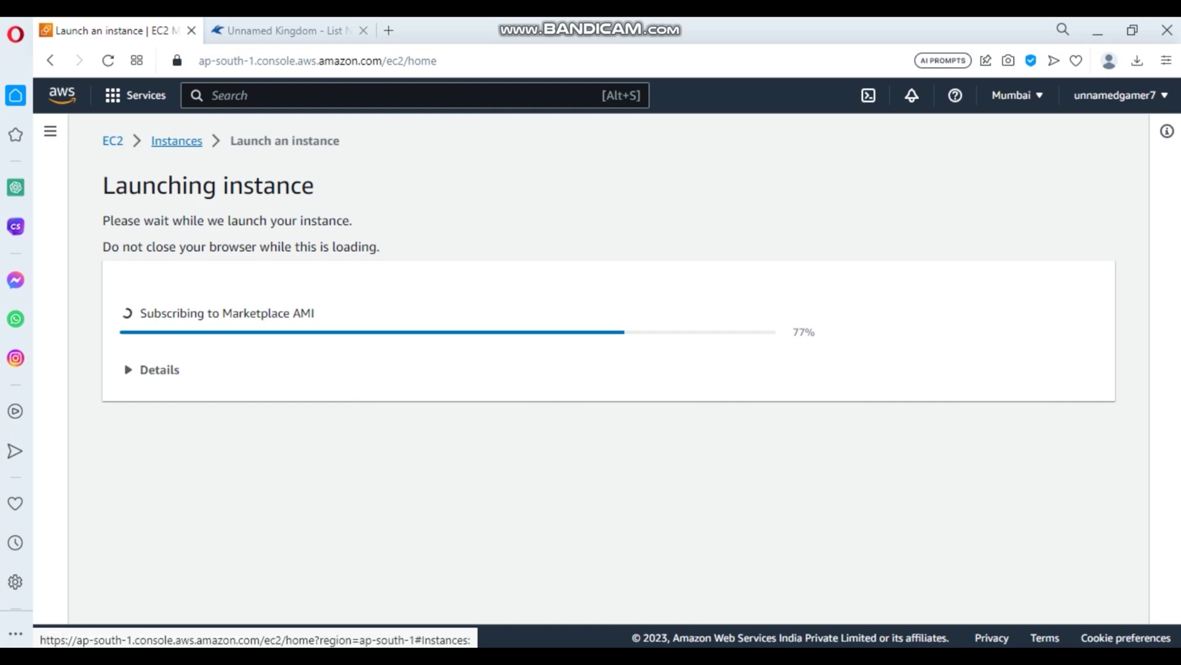
# - Glance at Termius's Hosts page, then return to the browser's launch progress
pyautogui.hotkey('alt', 'Tab')
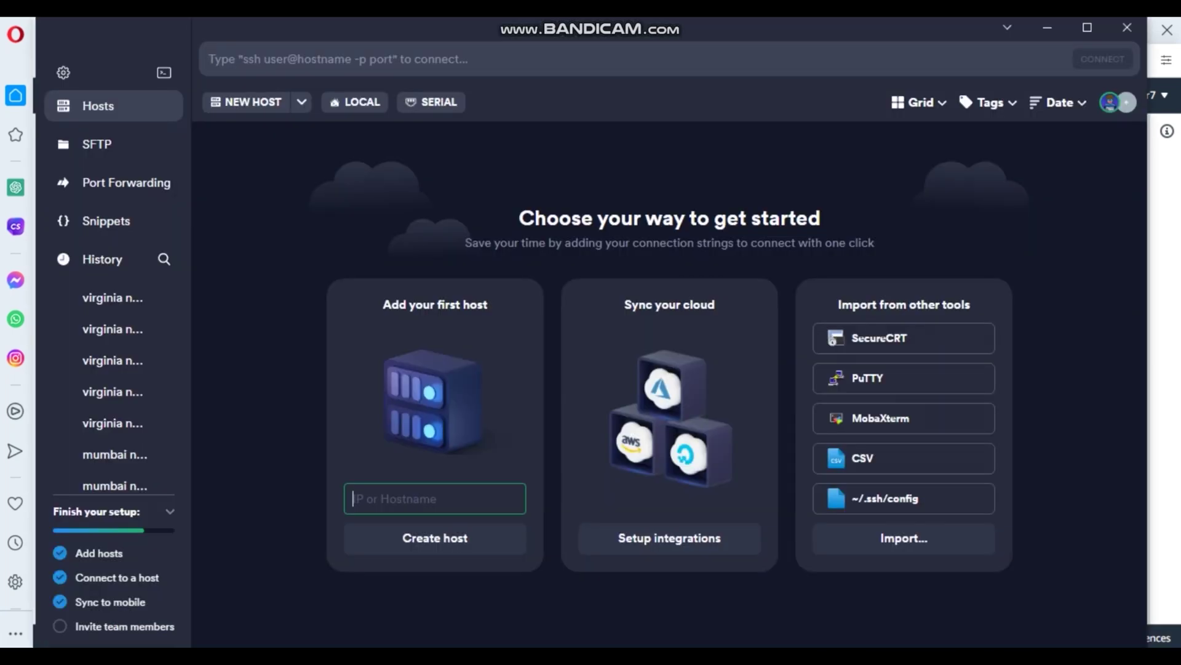
pyautogui.hotkey('alt', 'Tab')
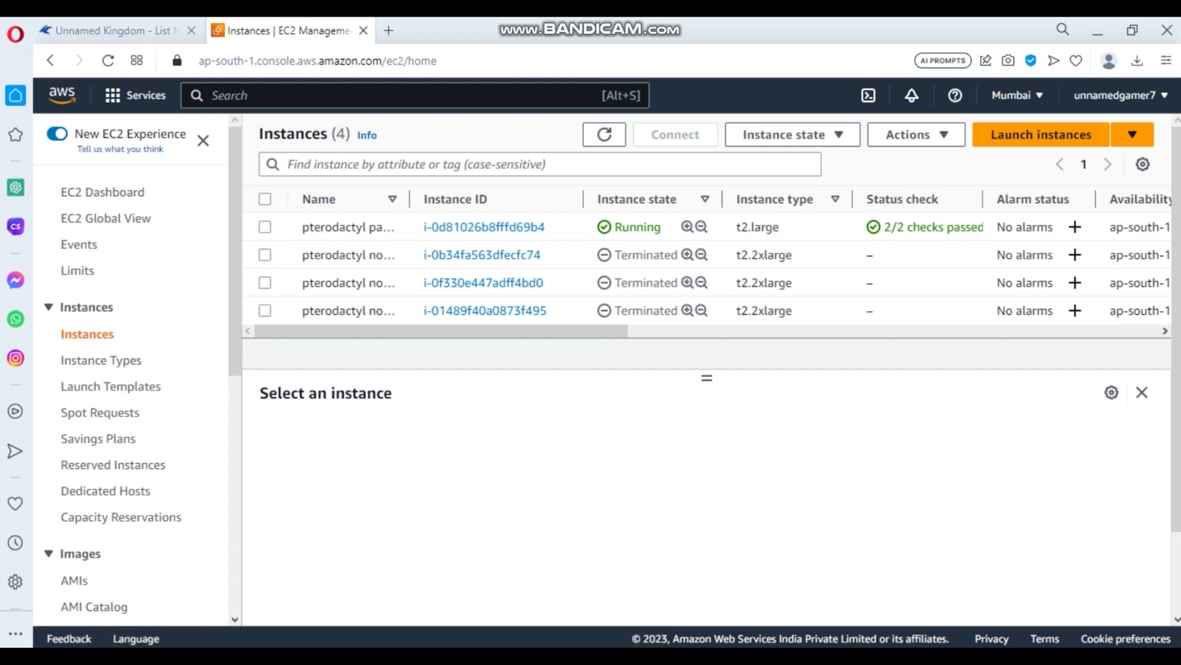
# - Start a new instance named 'pterodactyl node' using the Debian Quick Start AMI
pyautogui.click(1042, 134)
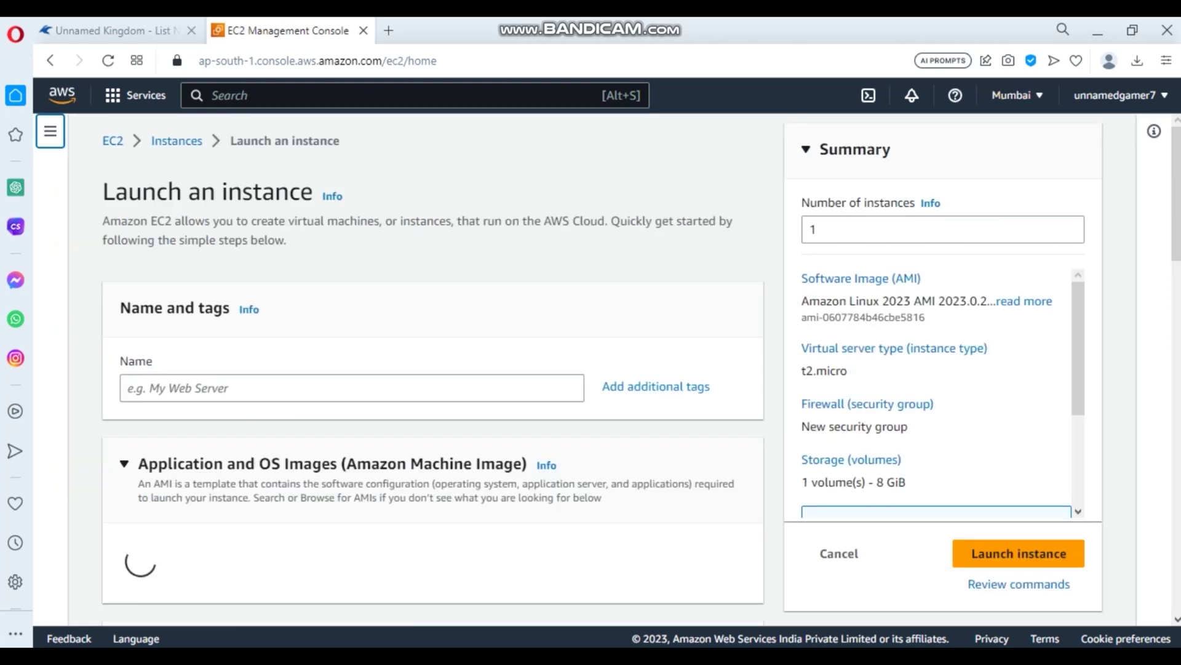
pyautogui.write('pterodactyl node')
pyautogui.scroll(-4, 431, 369)
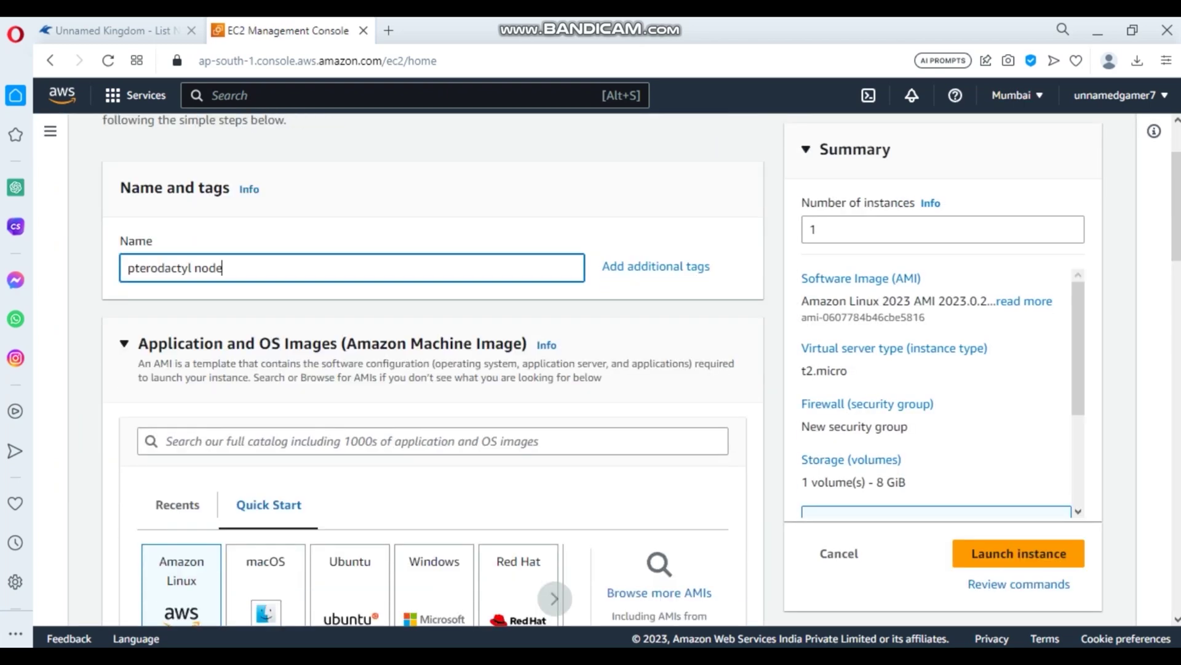
pyautogui.hscroll(1, 351, 457)
pyautogui.hscroll(1, 351, 457)
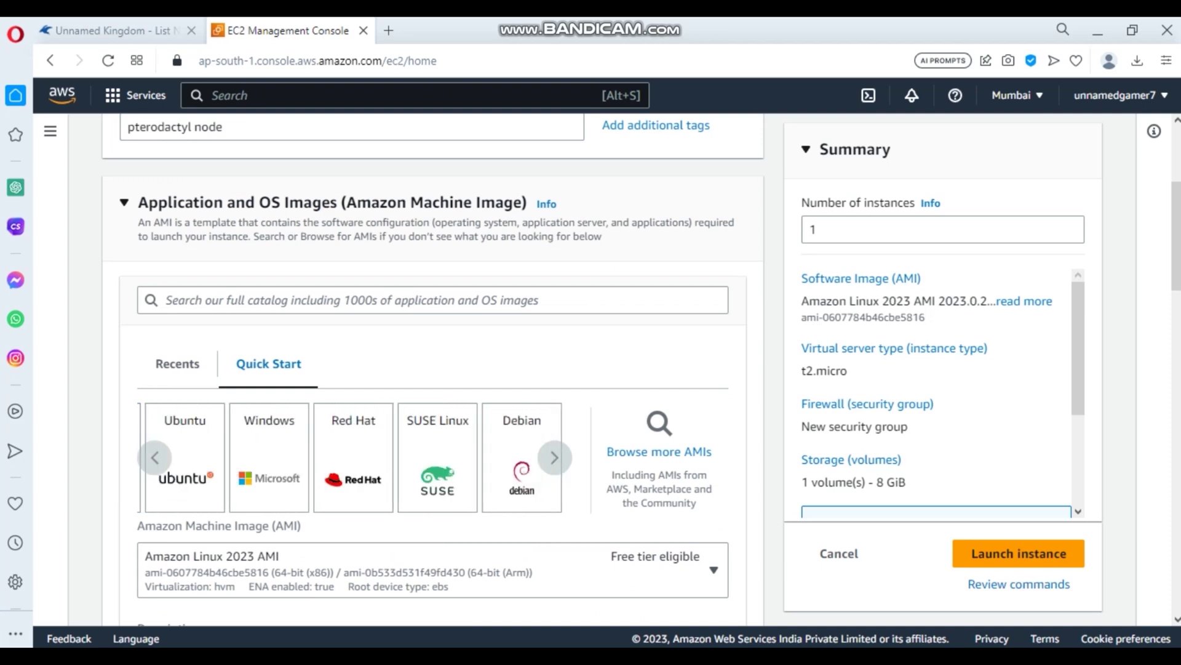
pyautogui.click(522, 457)
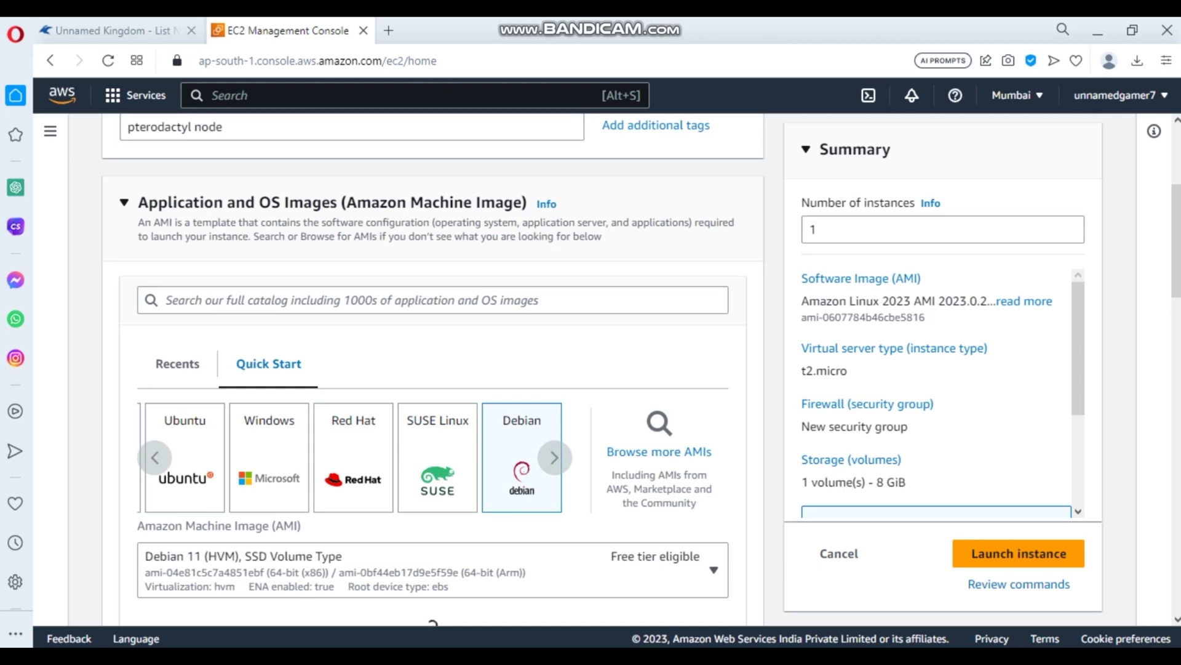
# - Set the instance type to t2.2xlarge
pyautogui.scroll(-10, 431, 622)
pyautogui.scroll(3, 431, 622)
pyautogui.scroll(3, 431, 369)
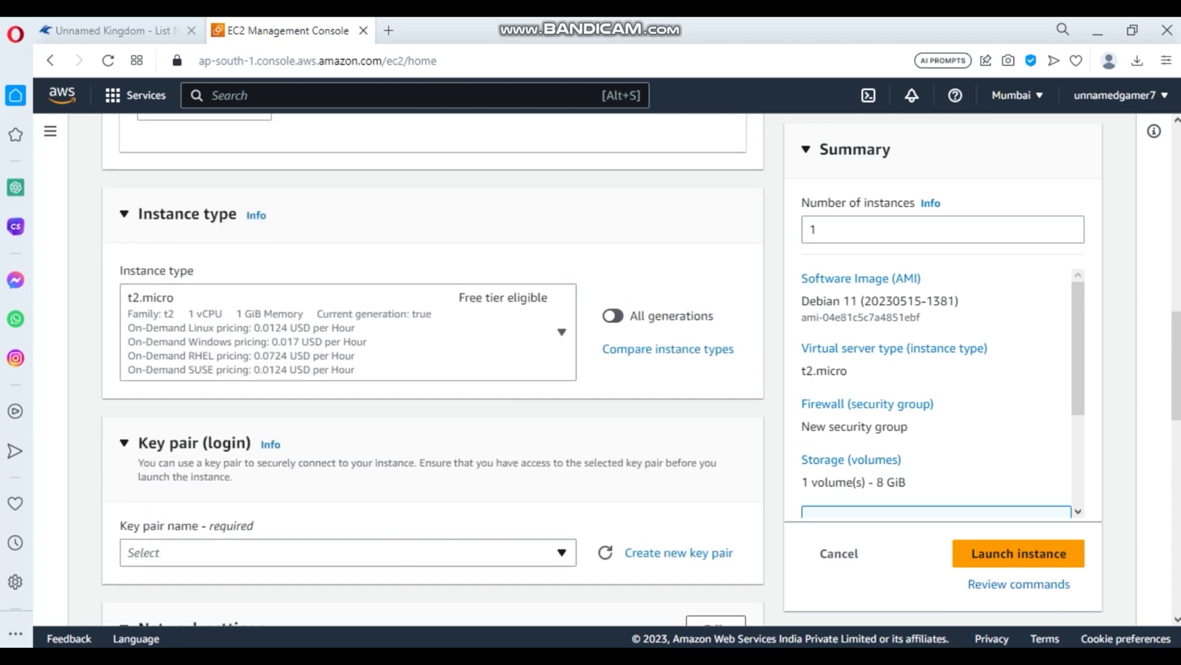
pyautogui.click(554, 332)
pyautogui.scroll(-5, 431, 369)
pyautogui.scroll(-5, 342, 174)
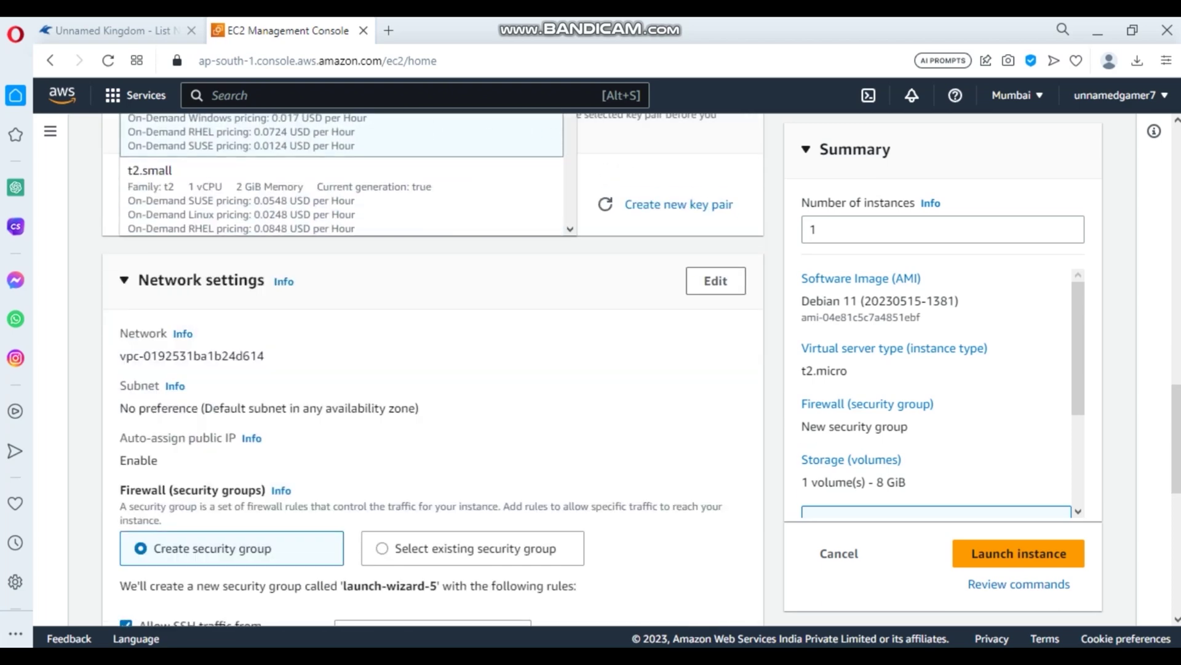
pyautogui.scroll(4, 430, 369)
pyautogui.scroll(-5, 341, 409)
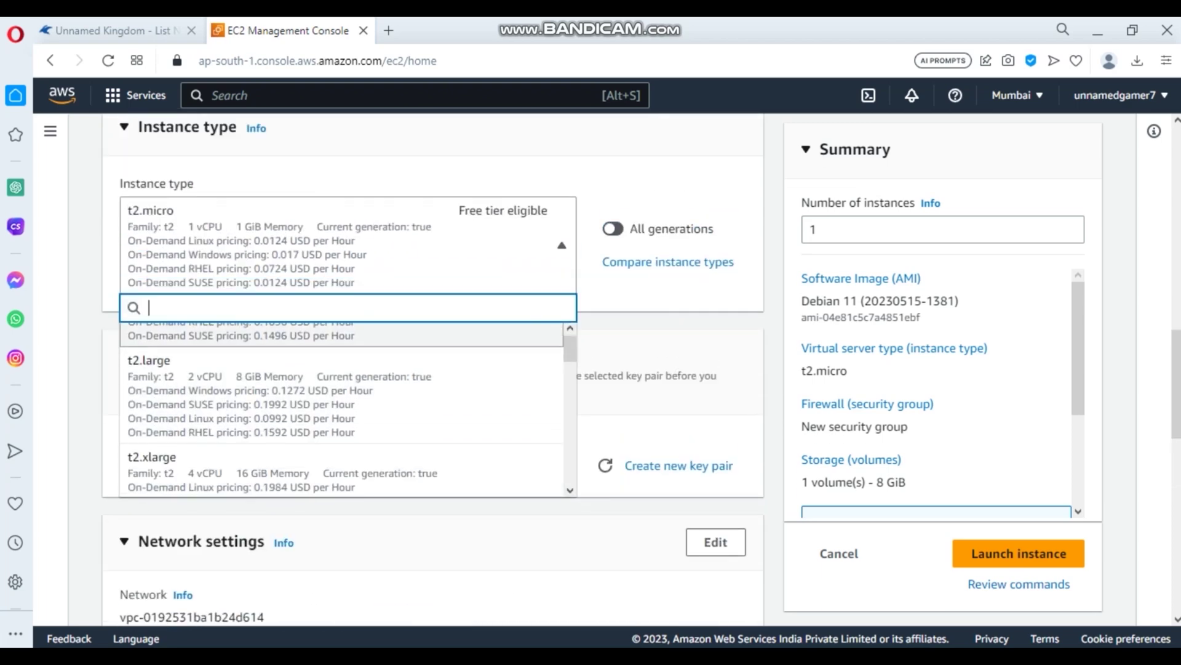
pyautogui.click(342, 413)
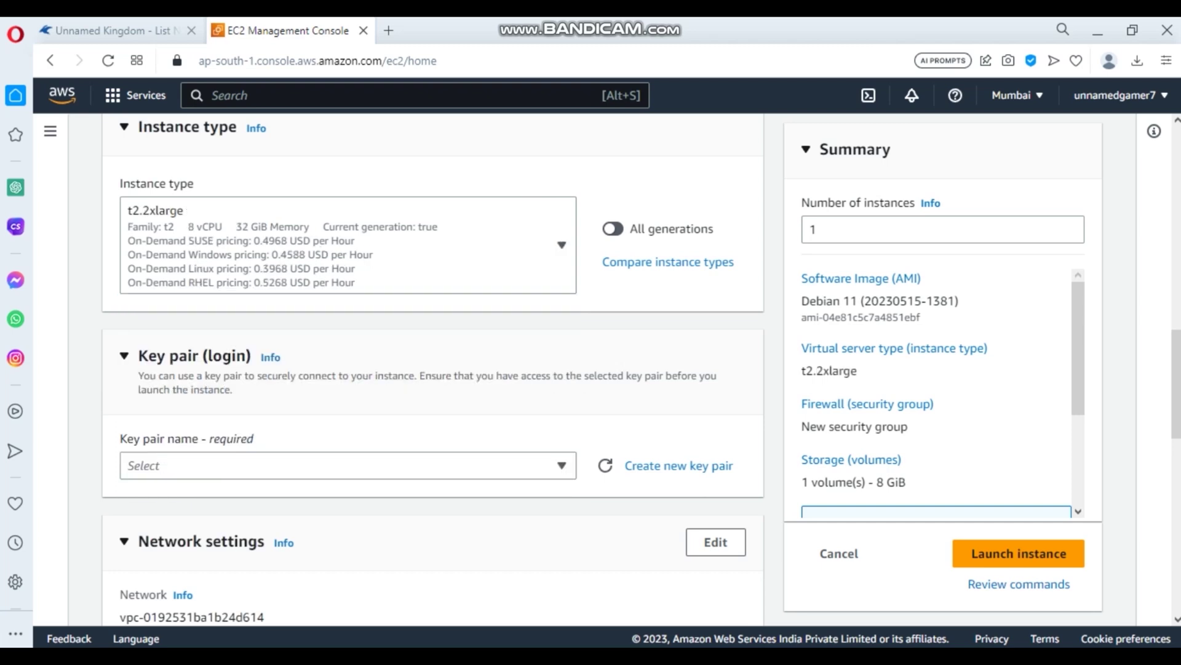
pyautogui.click(341, 465)
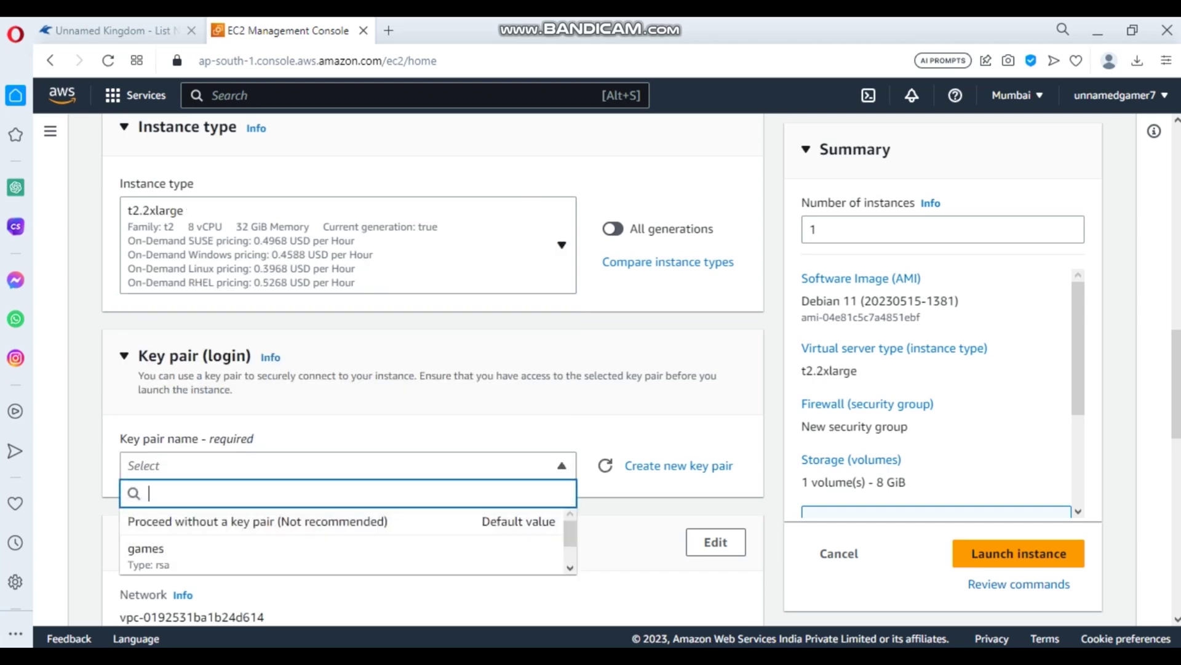
pyautogui.scroll(-3, 342, 453)
pyautogui.scroll(-1, 162, 463)
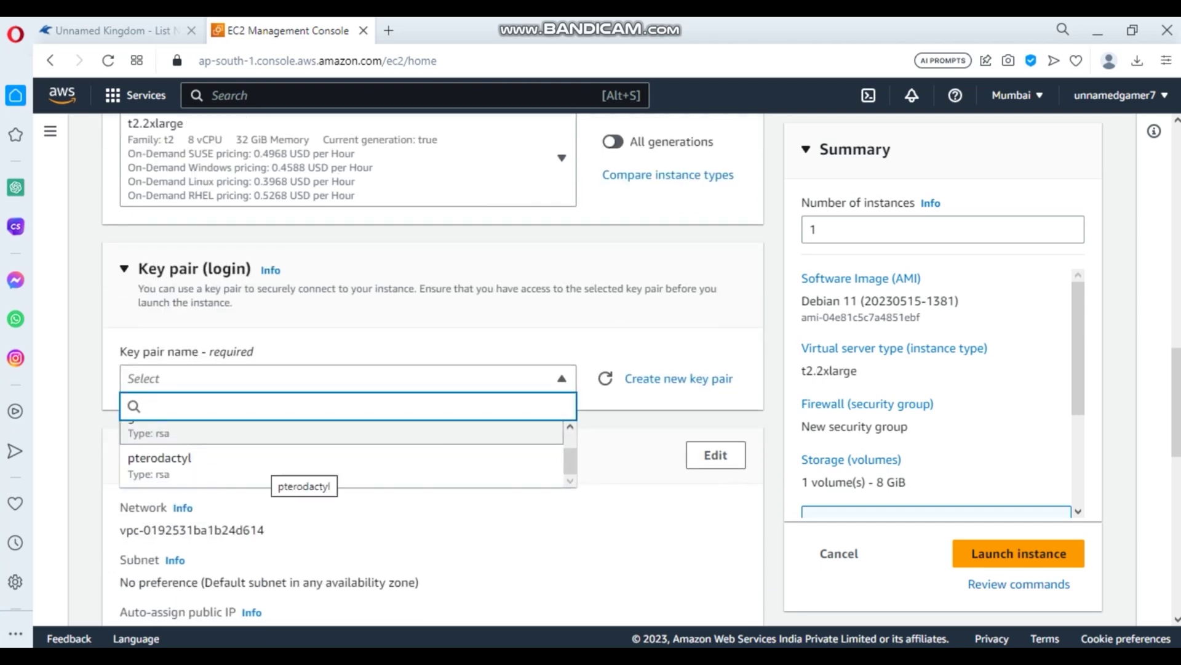
# - Use the 'pterodactyl' key pair and the existing Game Server with Pterodactyl Panel security group
pyautogui.click(161, 458)
pyautogui.scroll(-3, 161, 459)
pyautogui.scroll(-1, 431, 369)
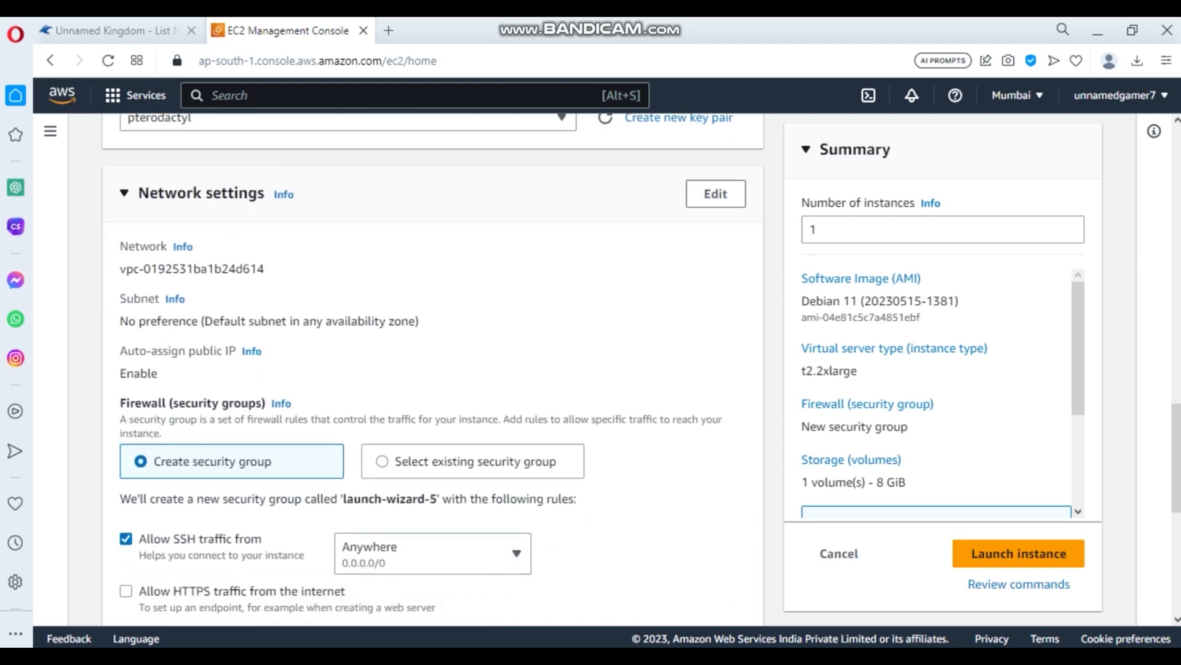
pyautogui.click(431, 461)
pyautogui.click(212, 461)
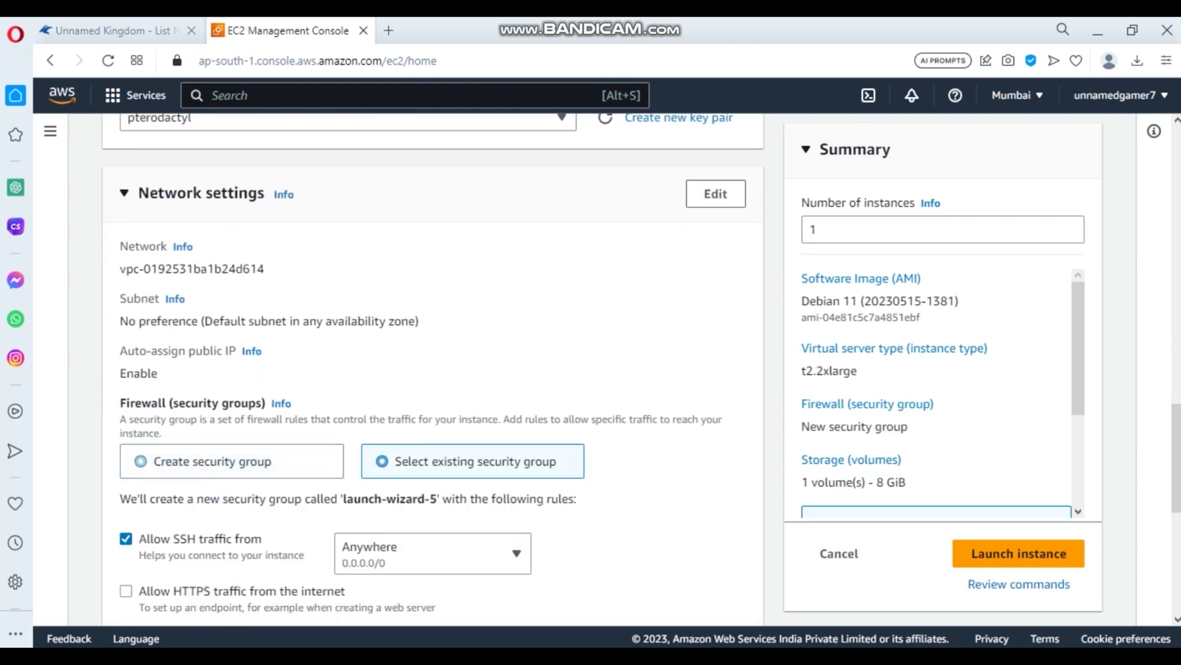
pyautogui.click(430, 460)
pyautogui.click(347, 525)
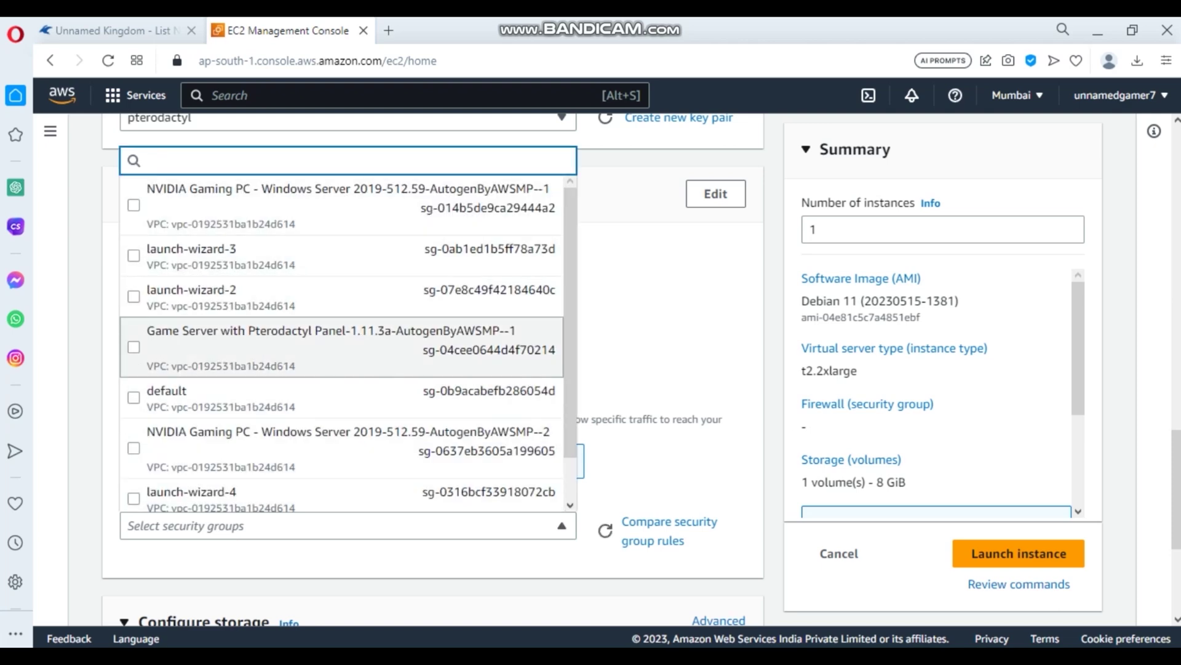
pyautogui.click(341, 346)
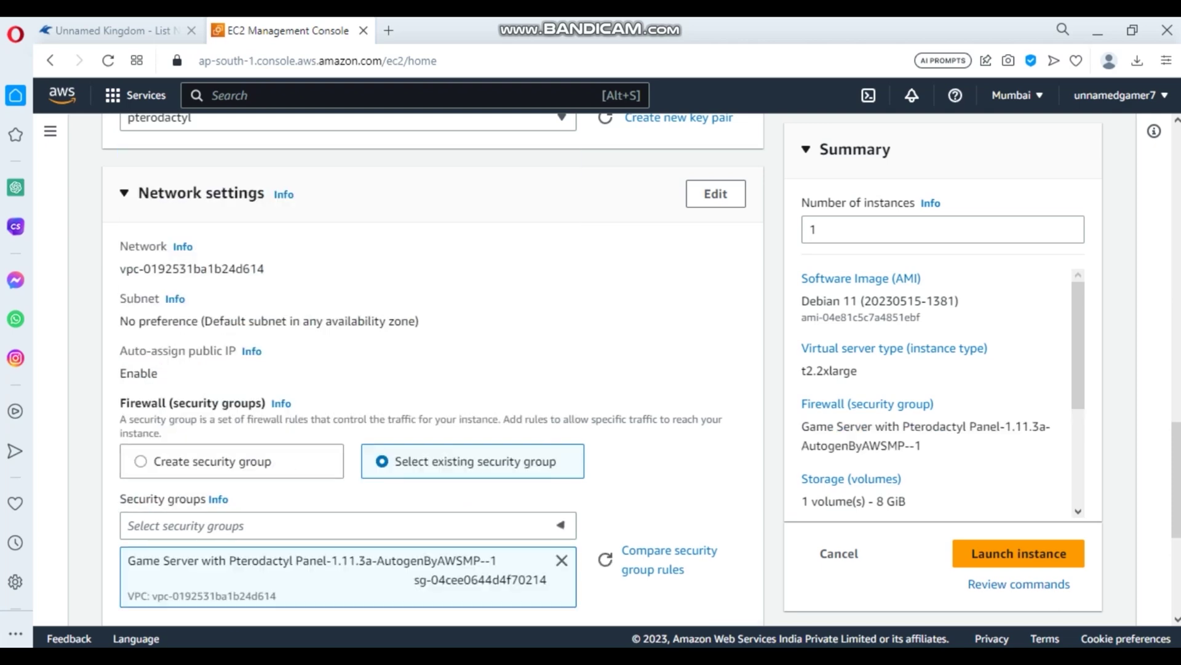
# - Set root storage to 50 GiB and launch the instance
pyautogui.scroll(-2, 341, 346)
pyautogui.scroll(-3, 345, 431)
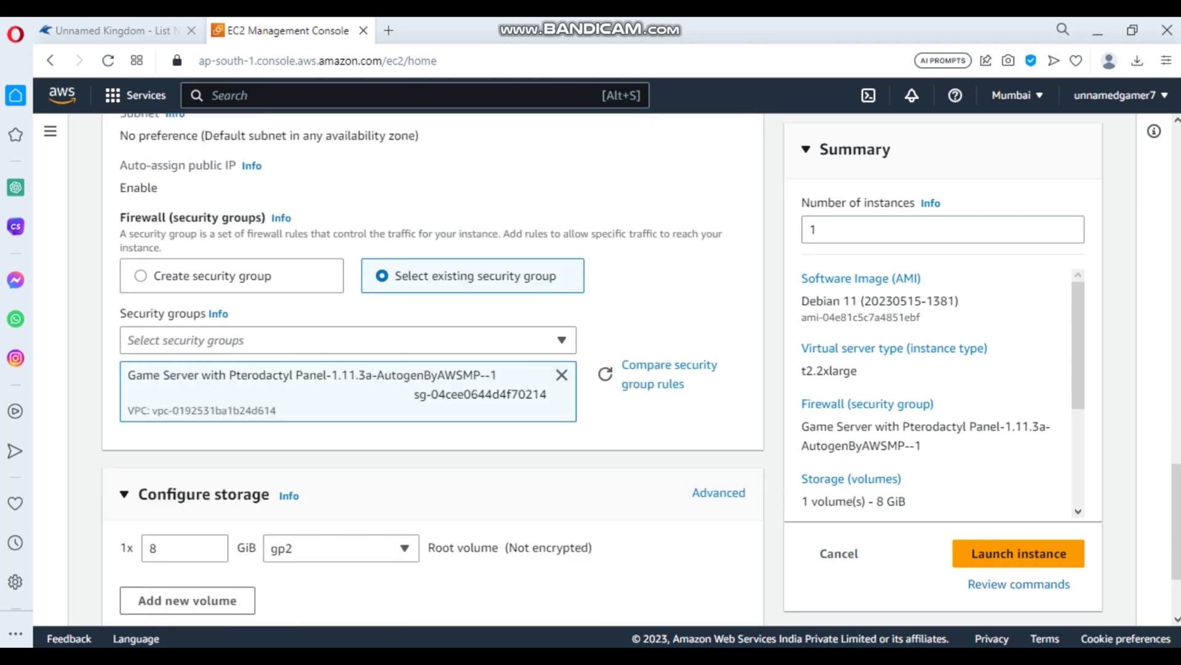
pyautogui.doubleClick(152, 472)
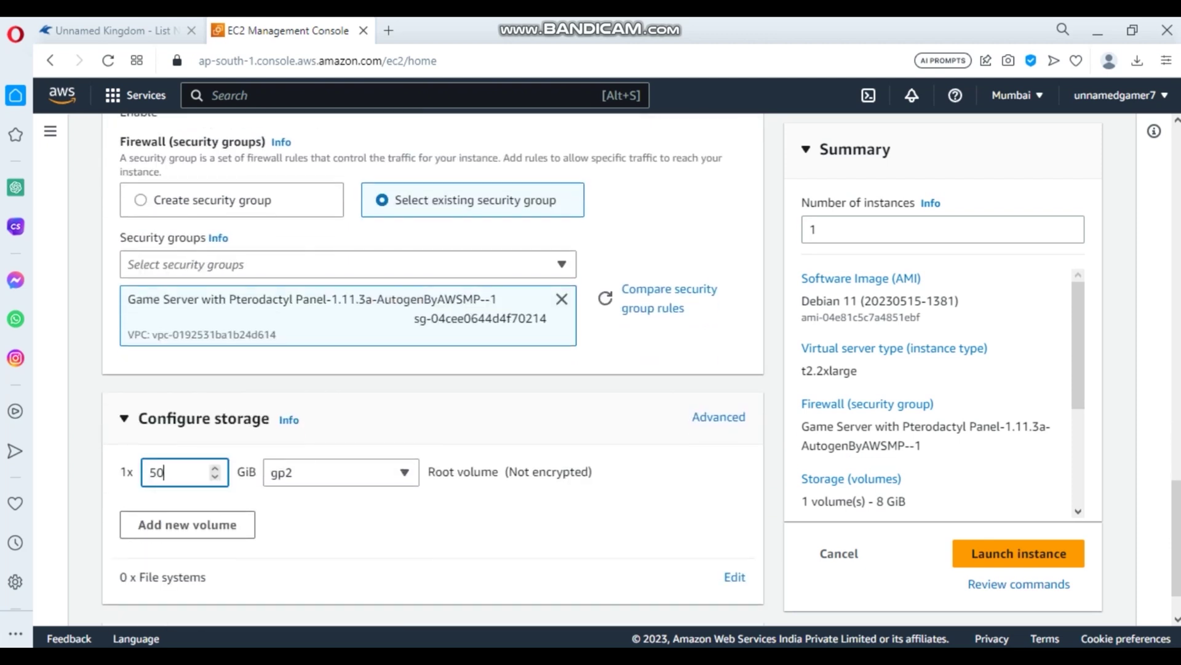
pyautogui.click(1018, 554)
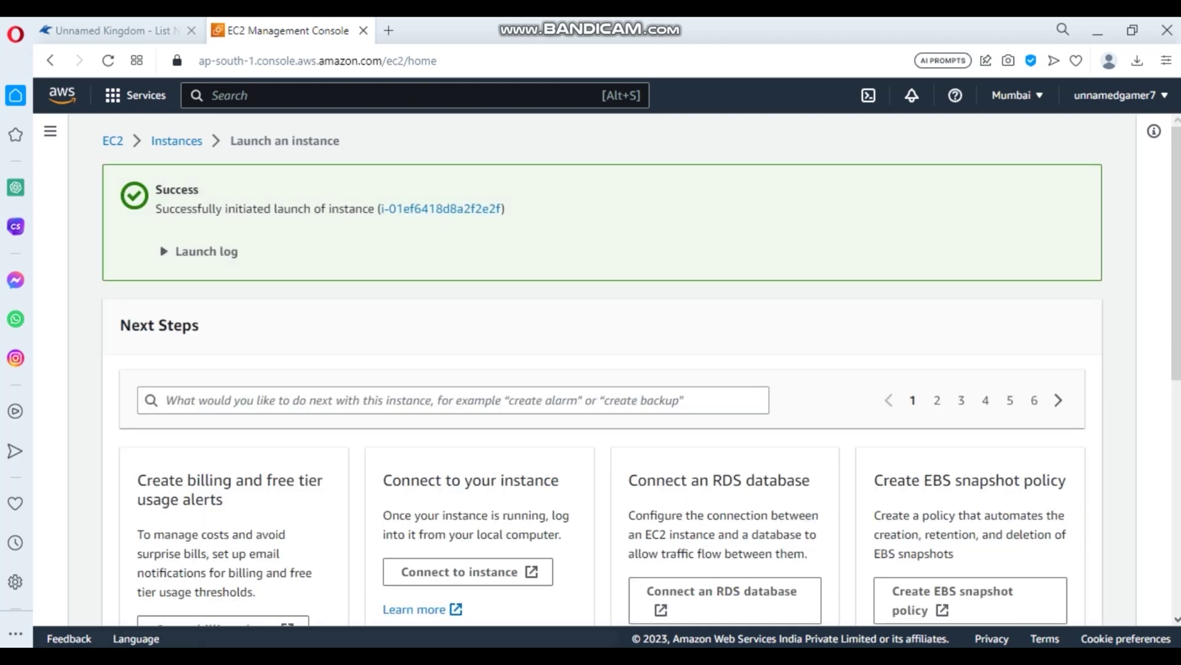
# - Open the new instance from the success page and close the leftover console tab
pyautogui.click(441, 209)
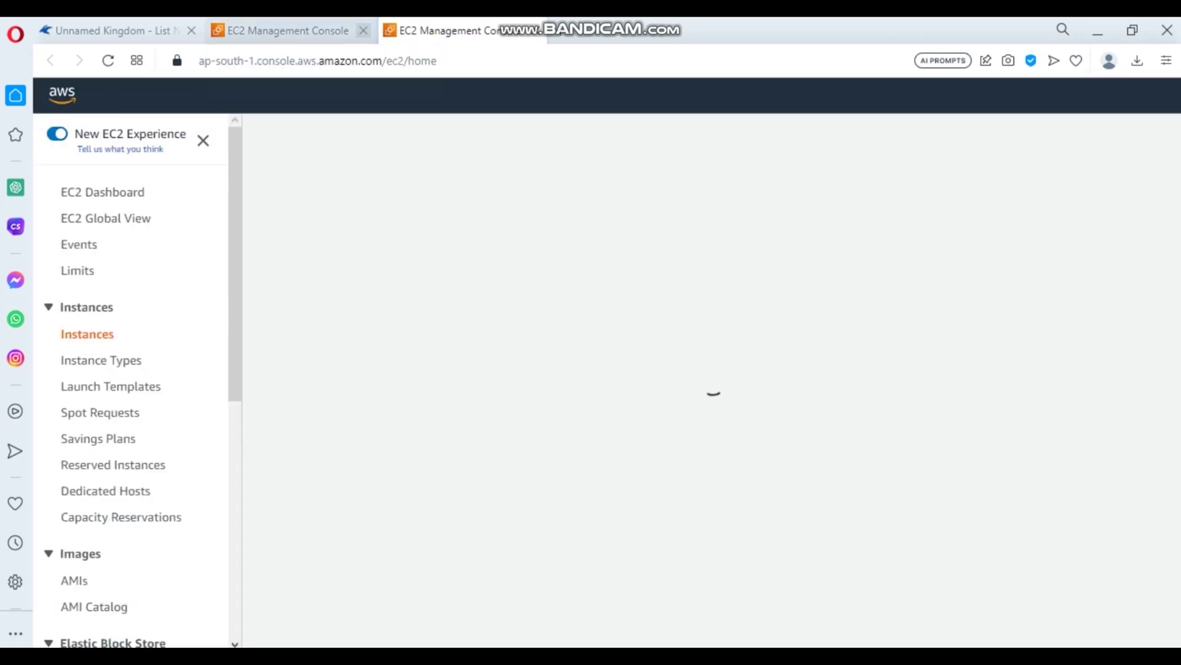
pyautogui.click(364, 30)
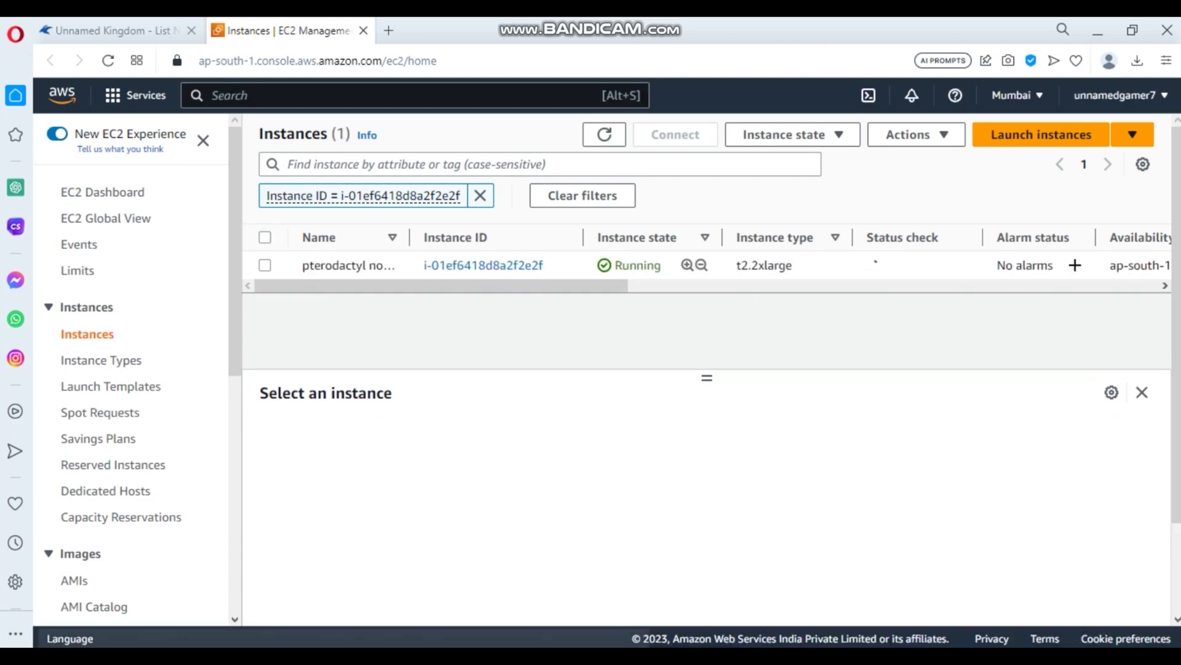
# - Copy the pterodactyl node's public IPv4 DNS name from its summary and switch to Termius
pyautogui.click(483, 265)
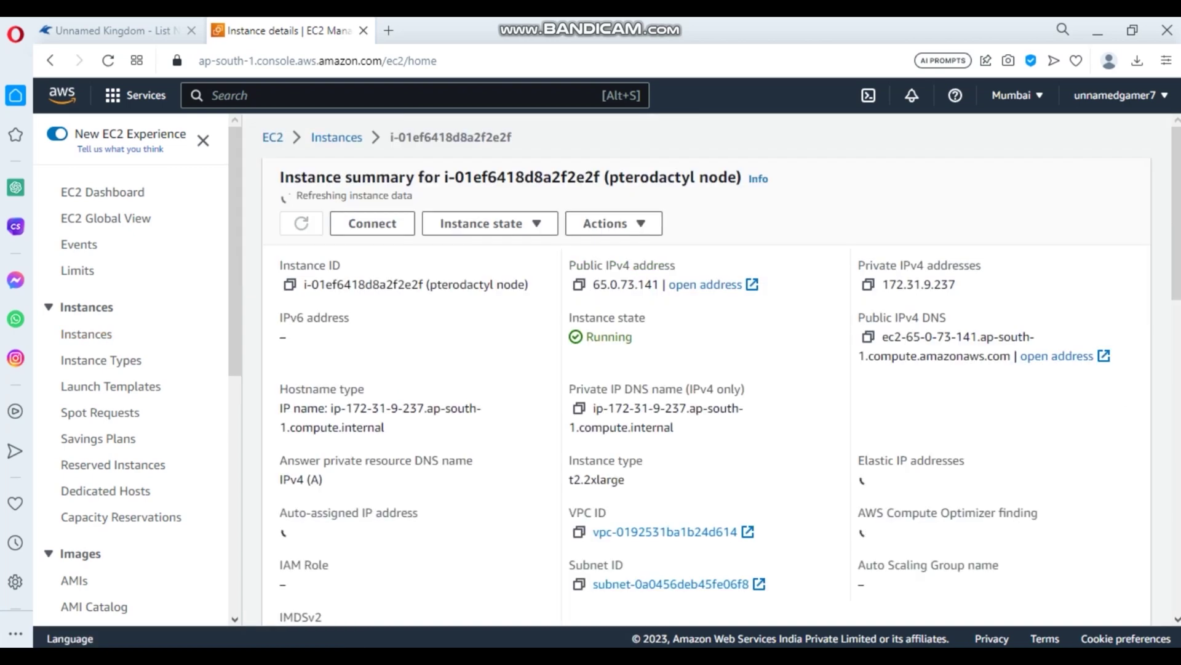
pyautogui.click(372, 223)
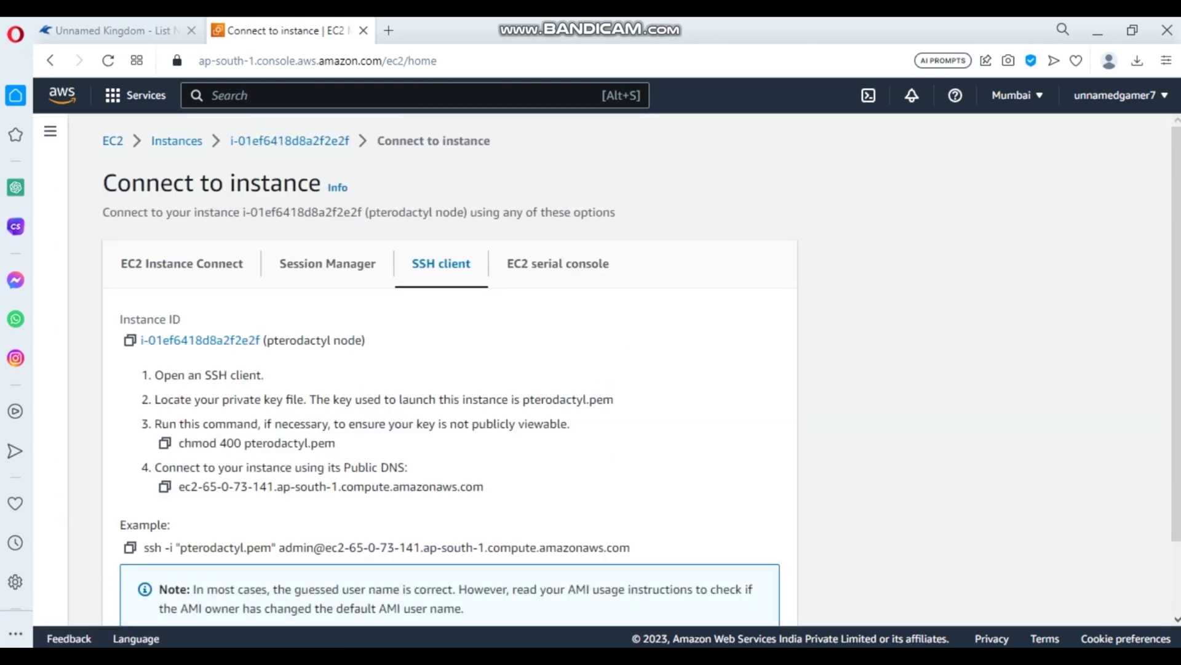
pyautogui.click(289, 140)
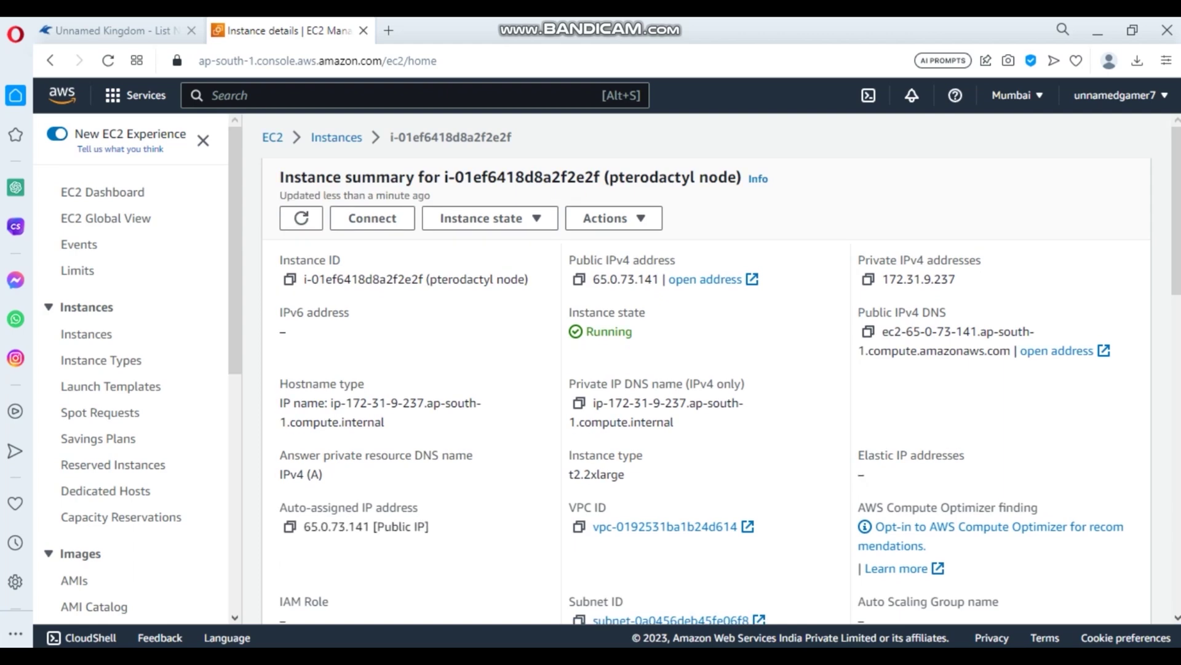
pyautogui.click(868, 331)
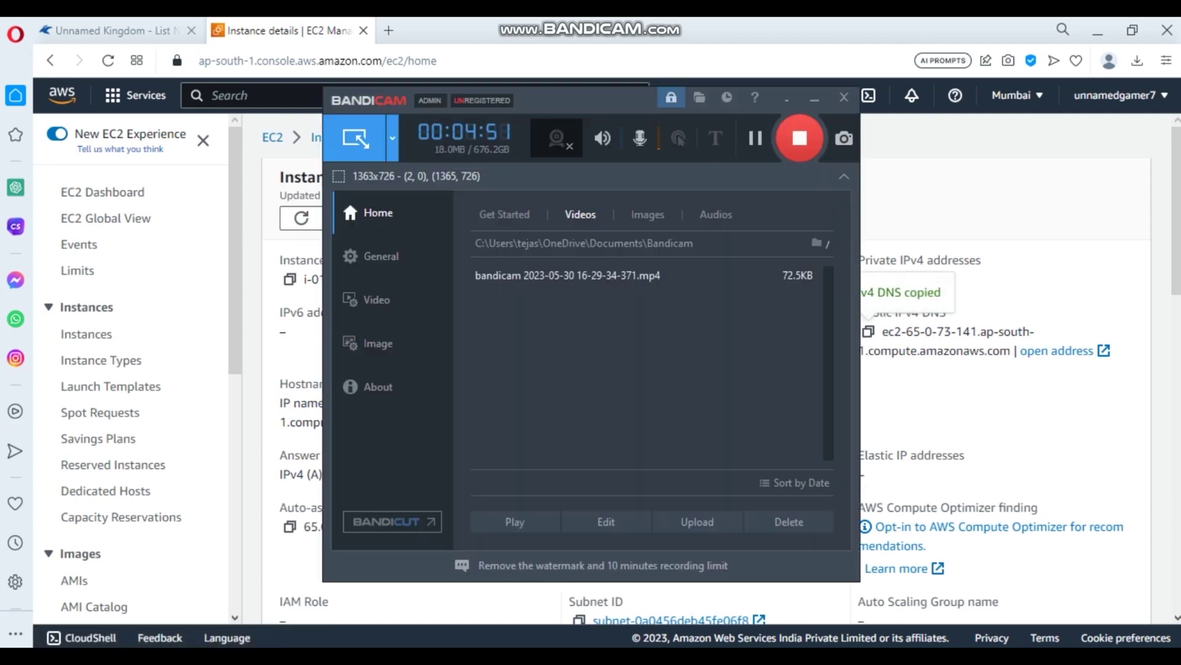
pyautogui.hotkey('alt', 'Tab')
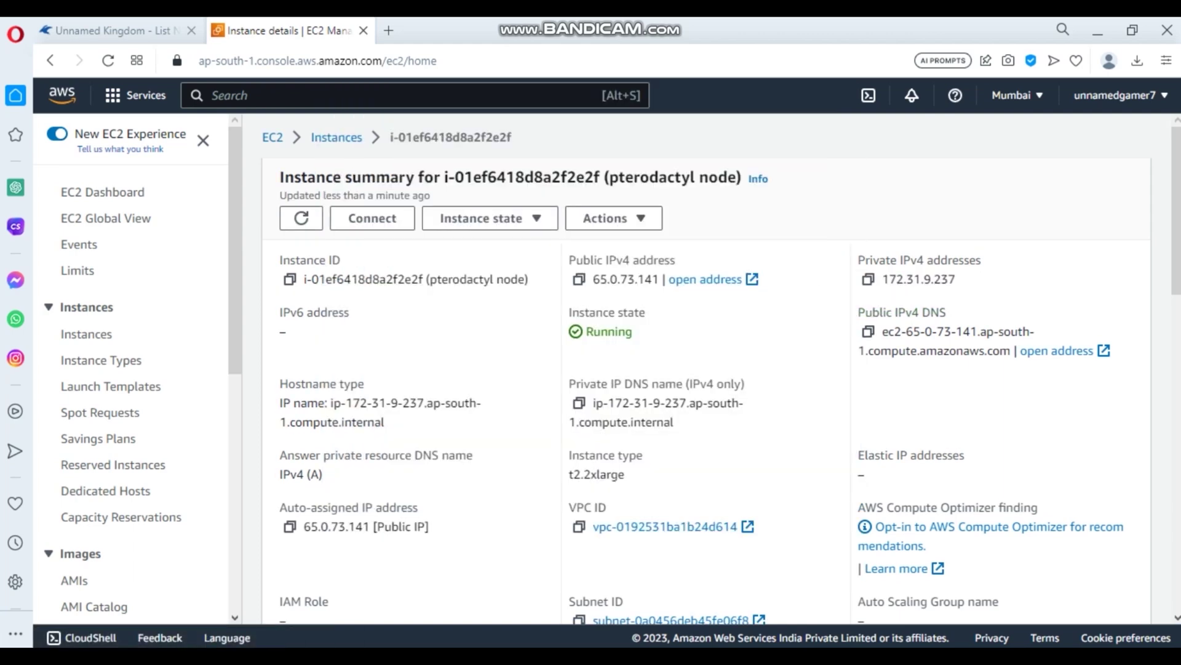
pyautogui.hotkey('alt', 'Tab')
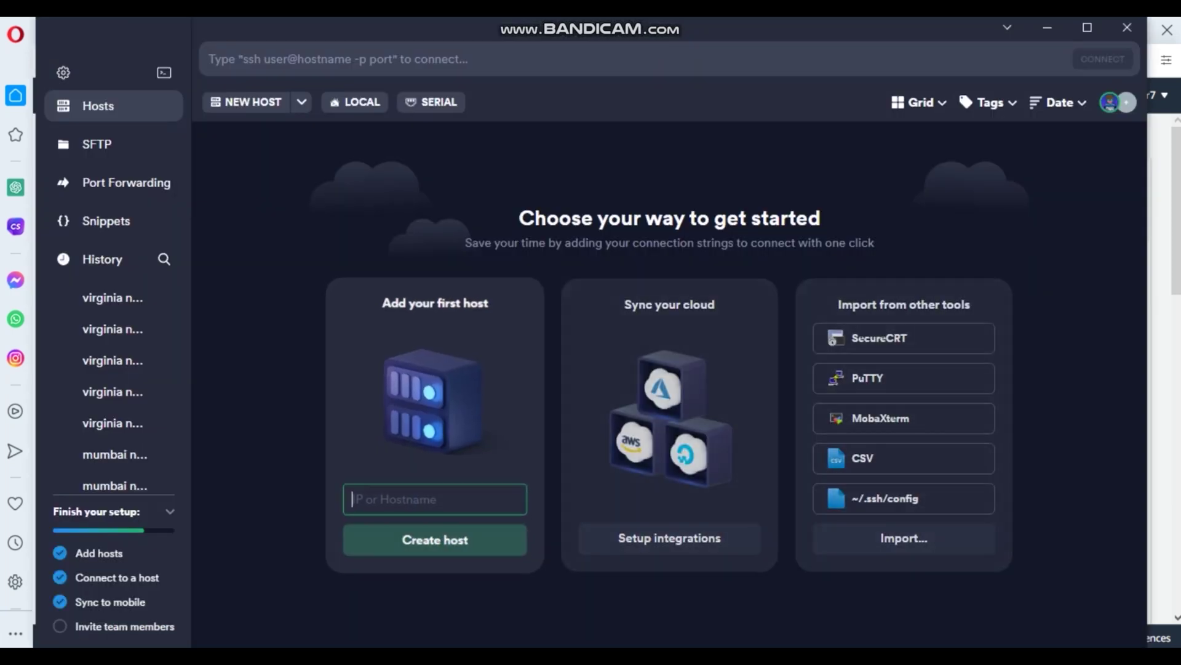
# - Create a Termius host for ec2-65-0-73-141.ap-south-1.compute.amazonaws.com with username admin
pyautogui.hotkey('ctrl', 'v')
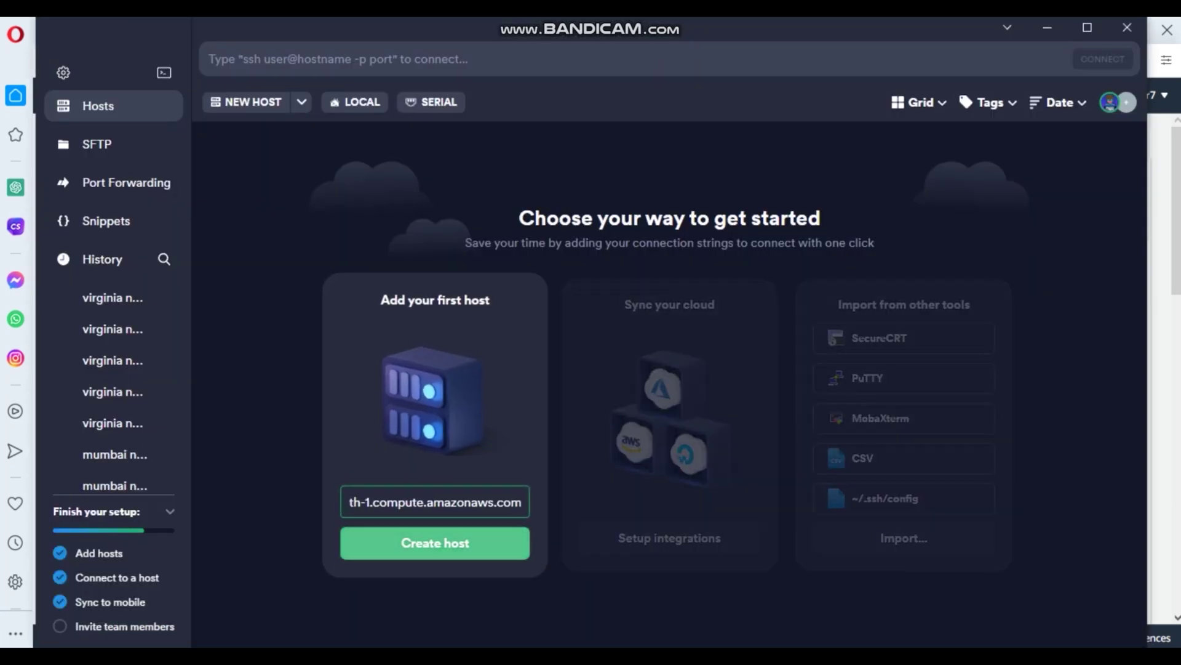
pyautogui.click(428, 543)
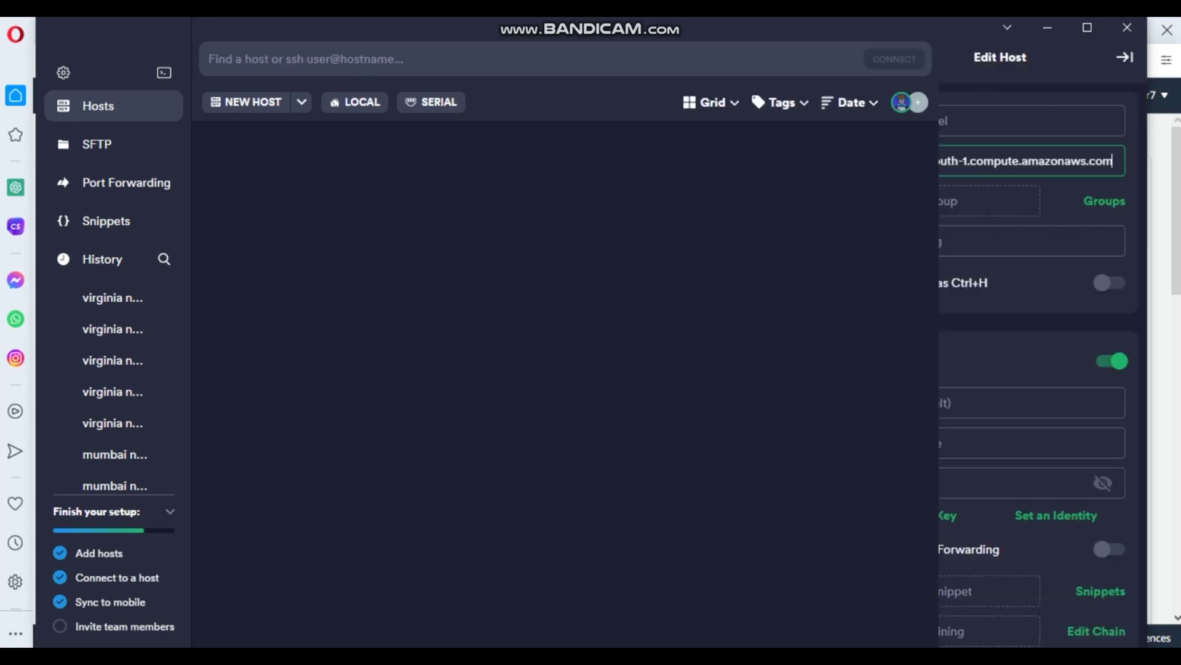
pyautogui.scroll(-2, 1000, 363)
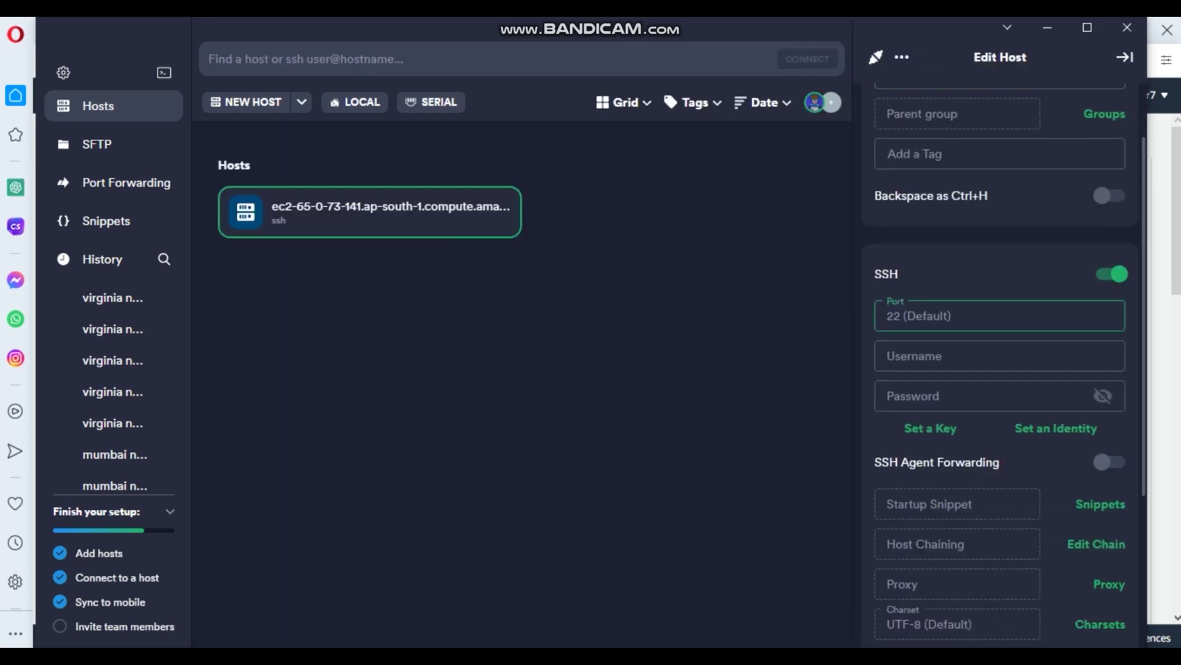
pyautogui.click(1000, 356)
pyautogui.write('admin')
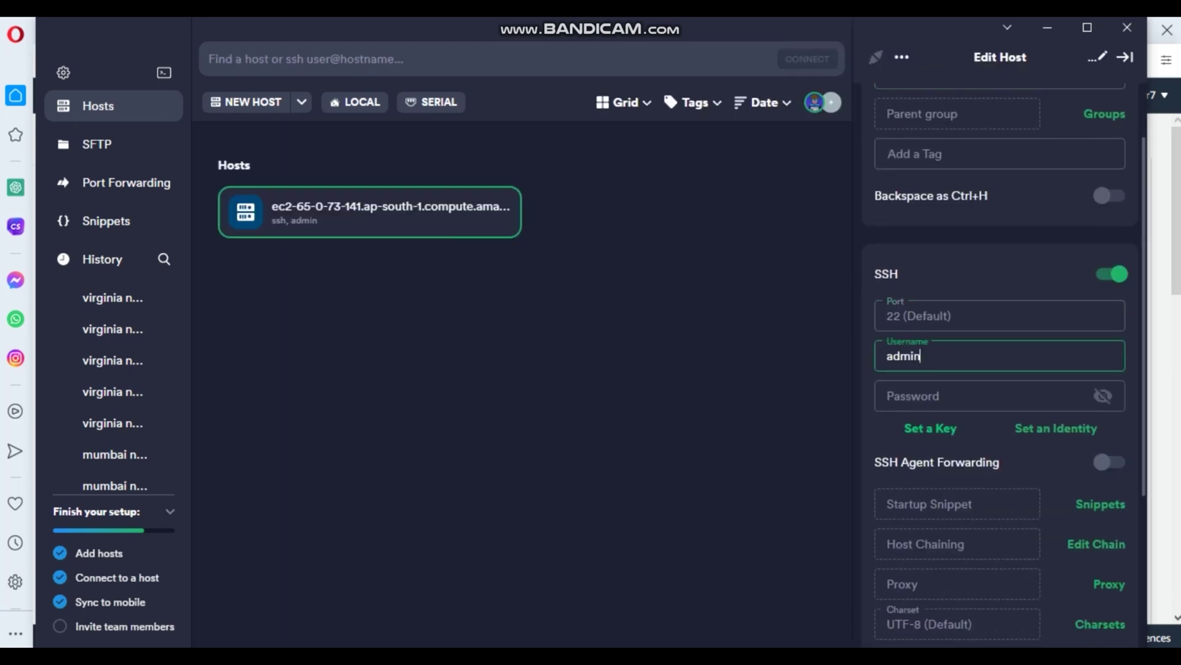
pyautogui.click(930, 429)
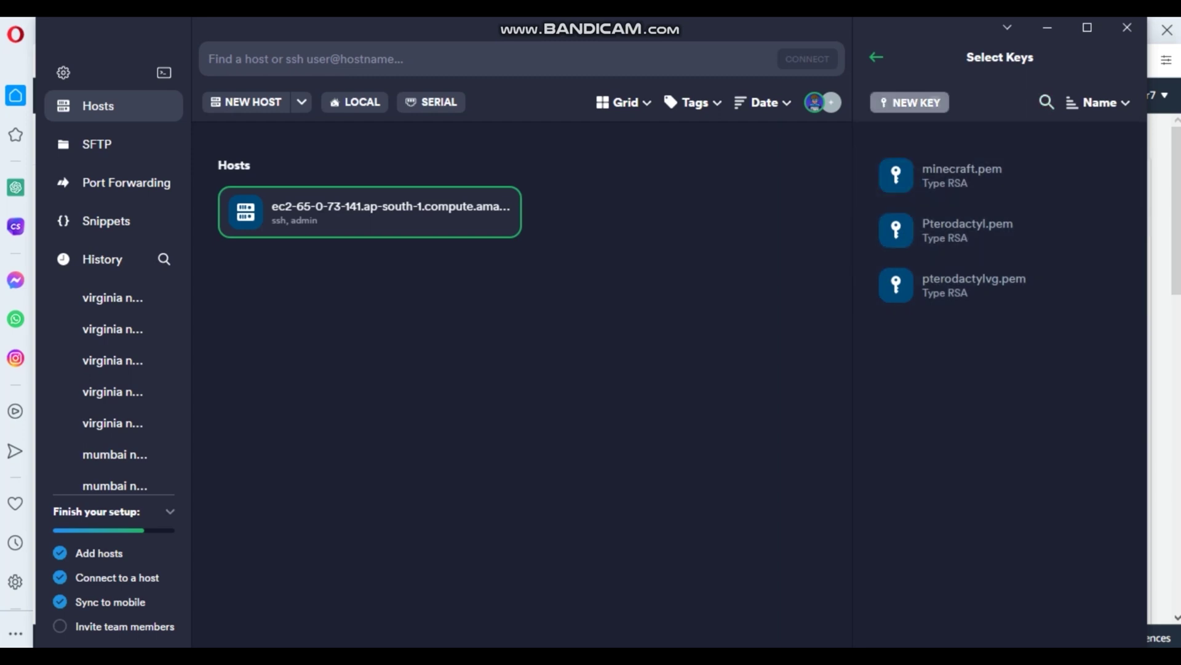
# - Import Downloads\Pterodactyl.pem as a new key and save it to the EC2 host
pyautogui.click(909, 102)
pyautogui.click(999, 557)
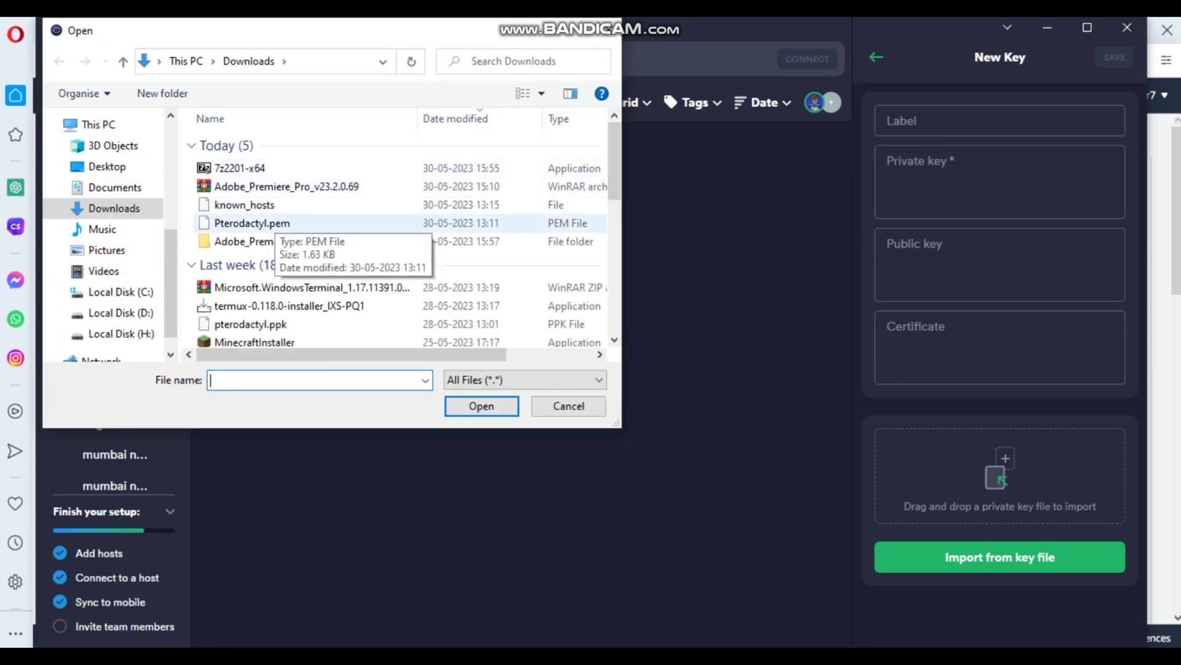
pyautogui.click(265, 223)
pyautogui.click(482, 405)
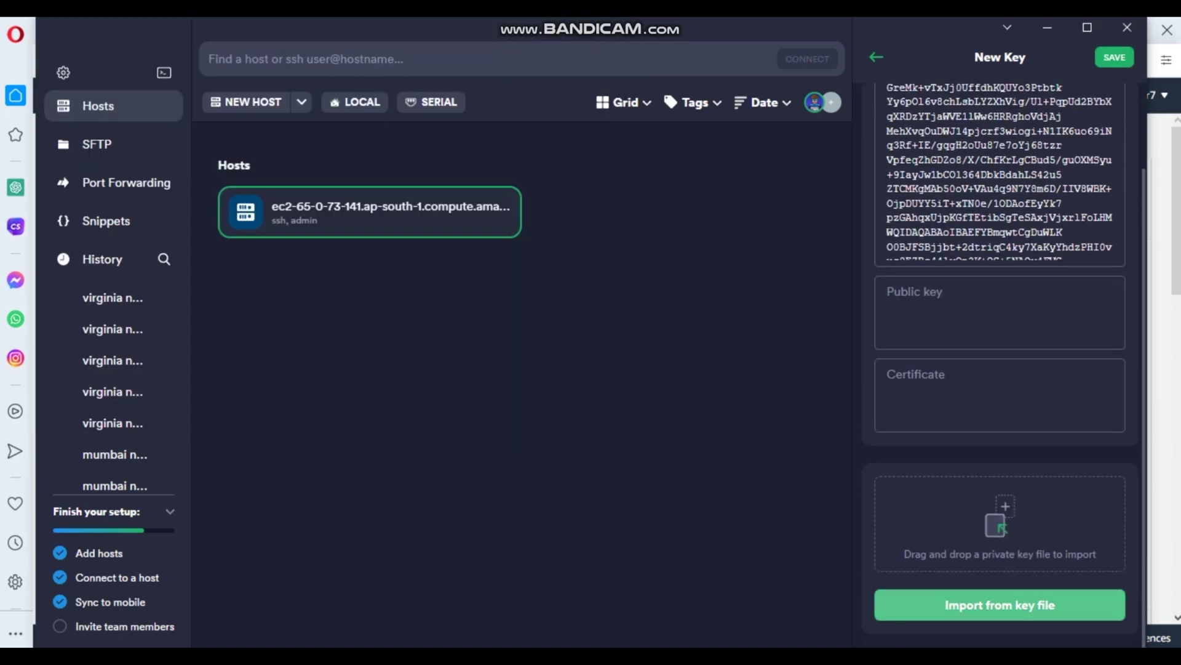
pyautogui.scroll(3, 1004, 364)
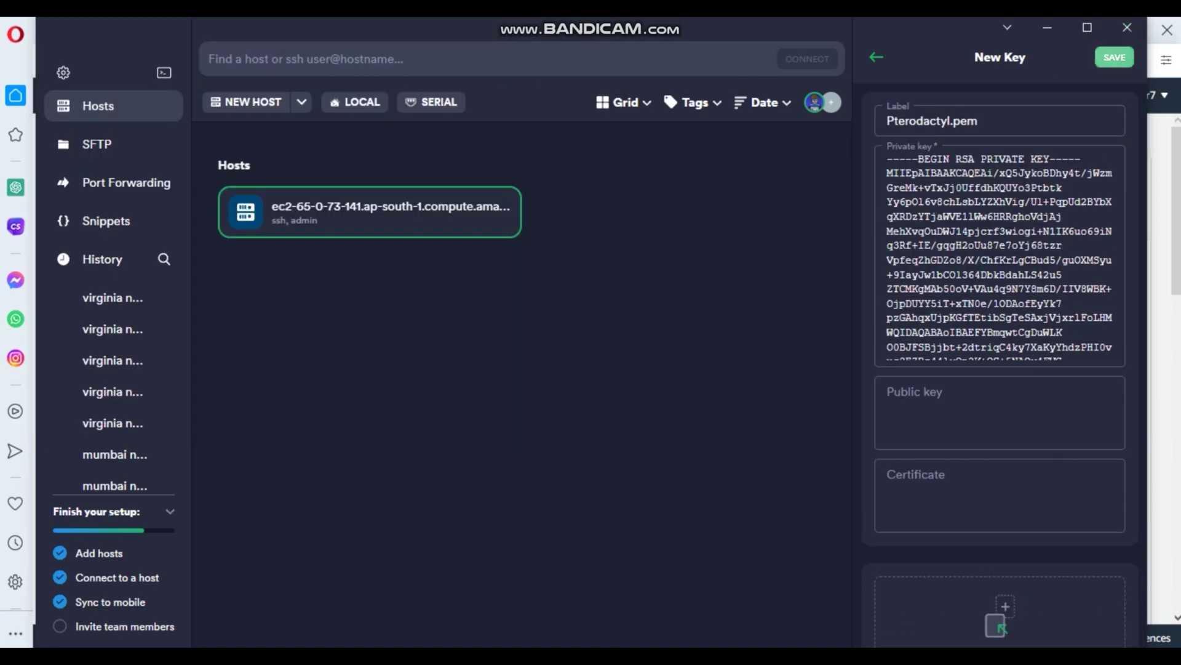
pyautogui.click(1114, 57)
pyautogui.scroll(-3, 1004, 369)
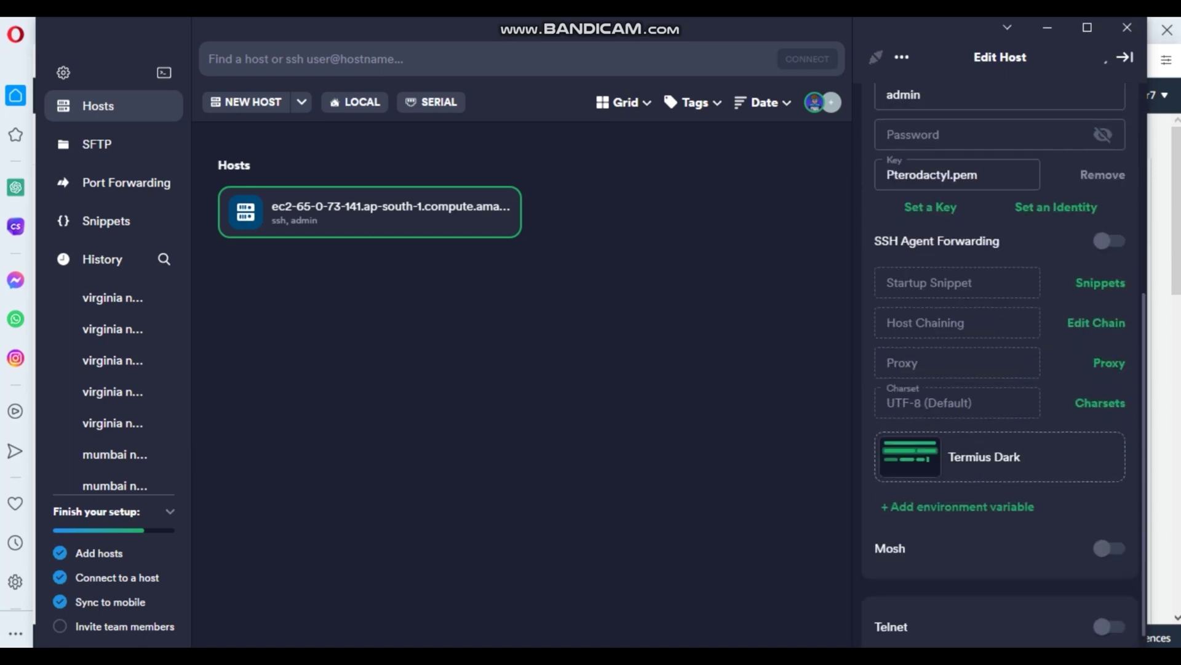
pyautogui.scroll(6, 1005, 369)
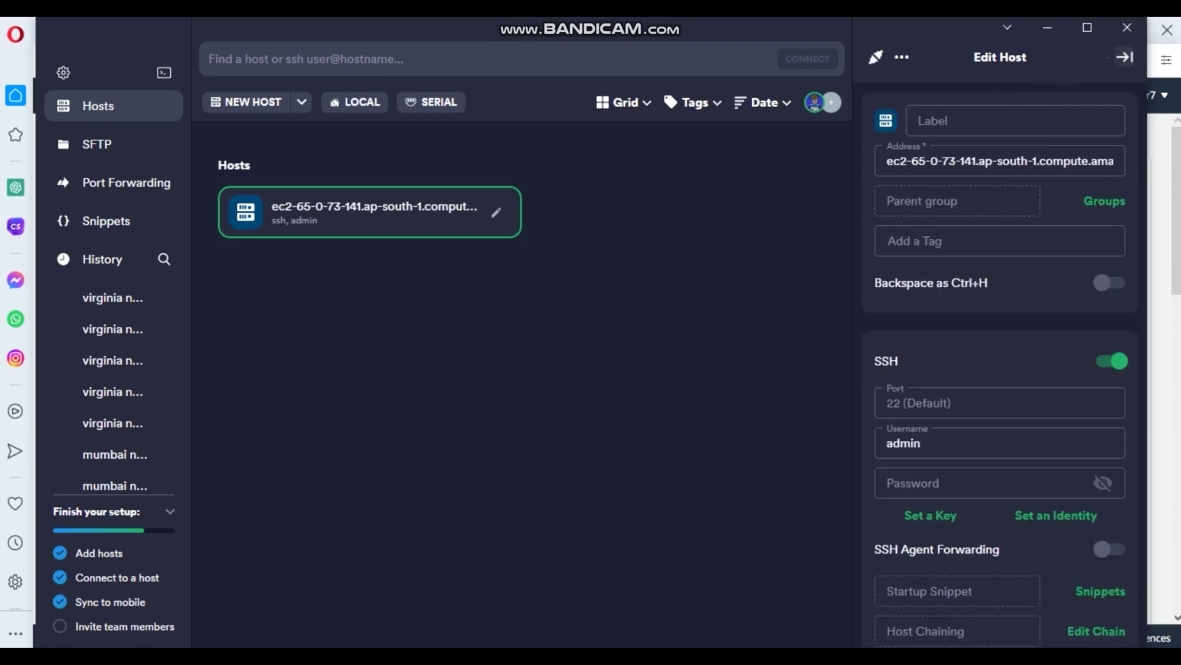
# - Connect to the EC2 host over SSH, trusting its fingerprint and logging in with Pterodactyl.pem
pyautogui.click(1125, 57)
pyautogui.doubleClick(369, 212)
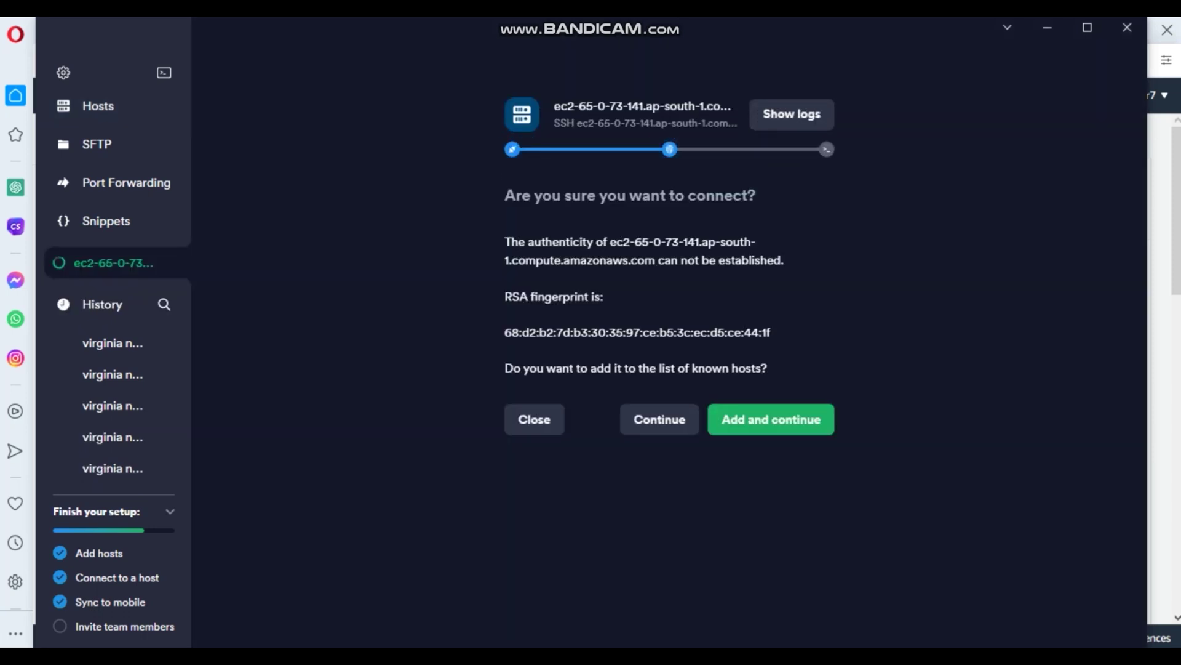
pyautogui.click(771, 419)
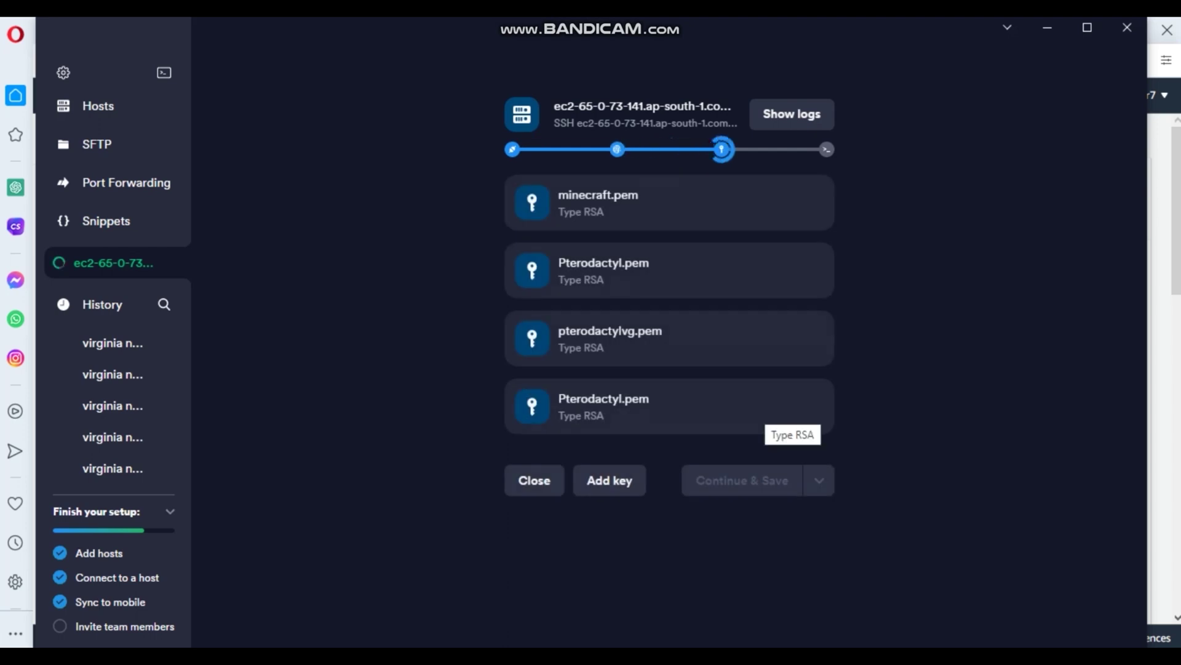
pyautogui.click(765, 412)
pyautogui.click(737, 486)
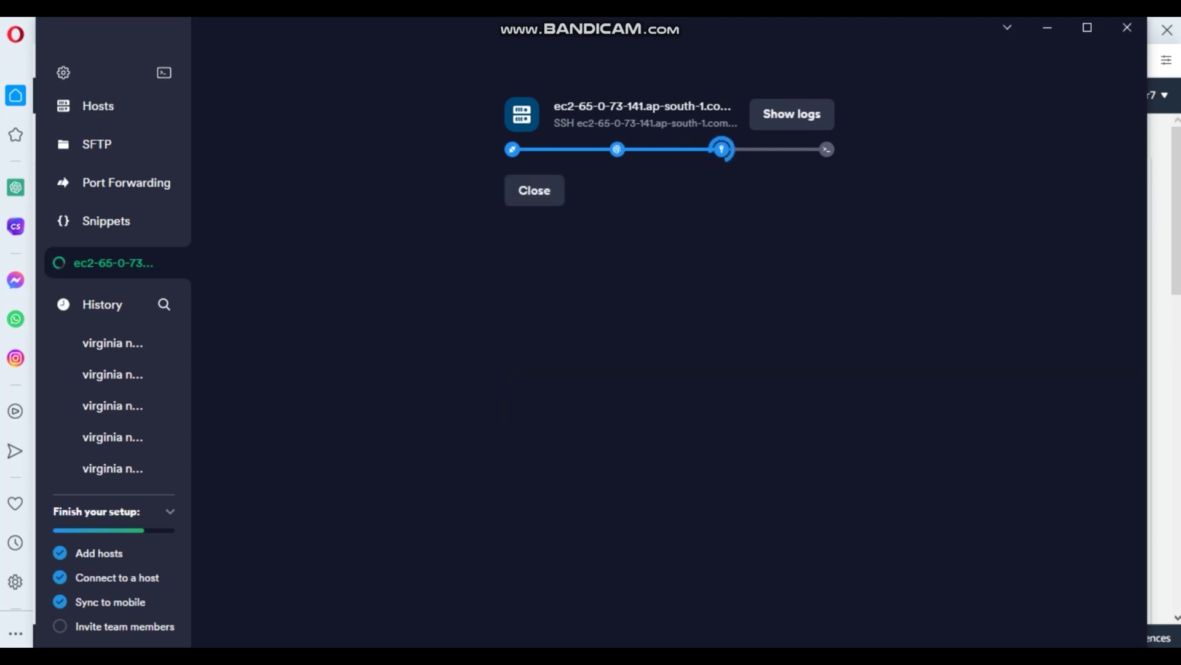
# - Maximize the Termius window, clear the terminal and become root with sudo su
pyautogui.click(1087, 27)
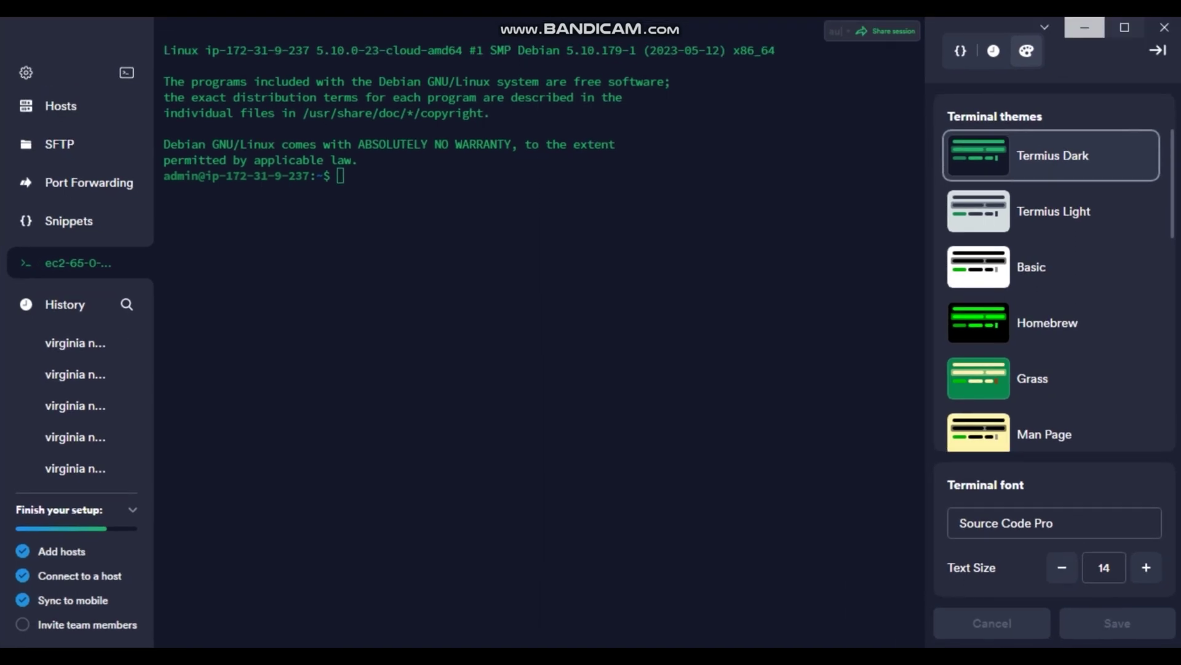
pyautogui.write('ear')
pyautogui.press('Return')
pyautogui.write('sudo su')
pyautogui.press('Return')
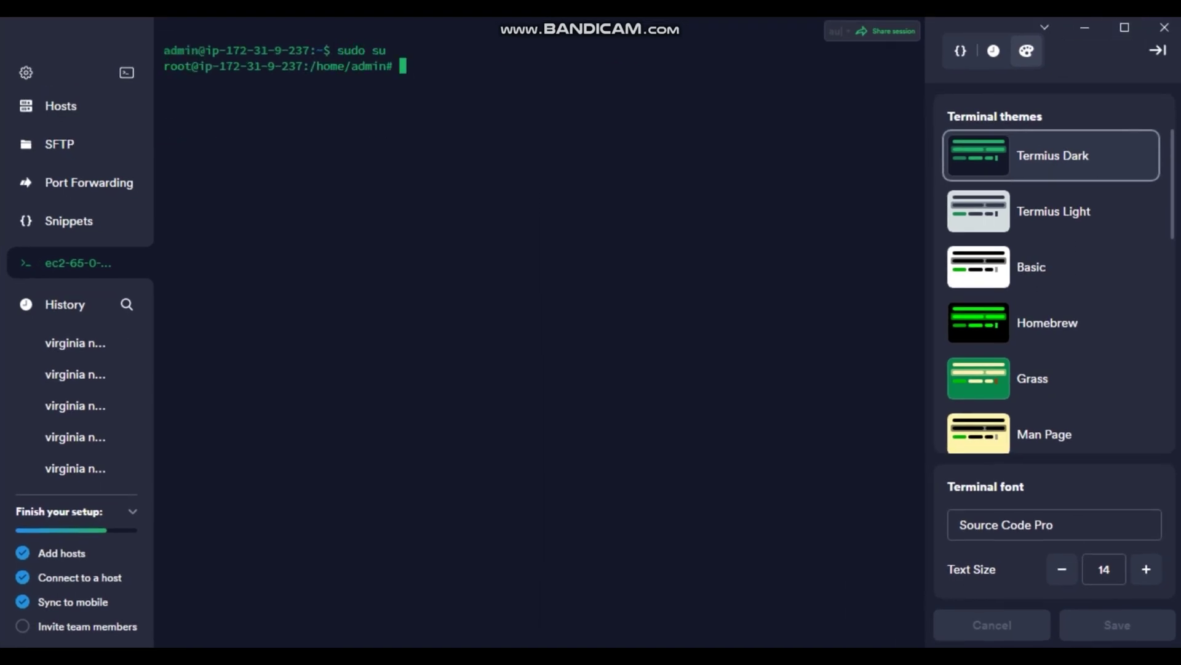
# - In the browser, start a new tab searching for 'pterodactyl installer gi'
pyautogui.hotkey('alt', 'Tab')
pyautogui.hotkey('ctrl', 't')
pyautogui.write('pt')
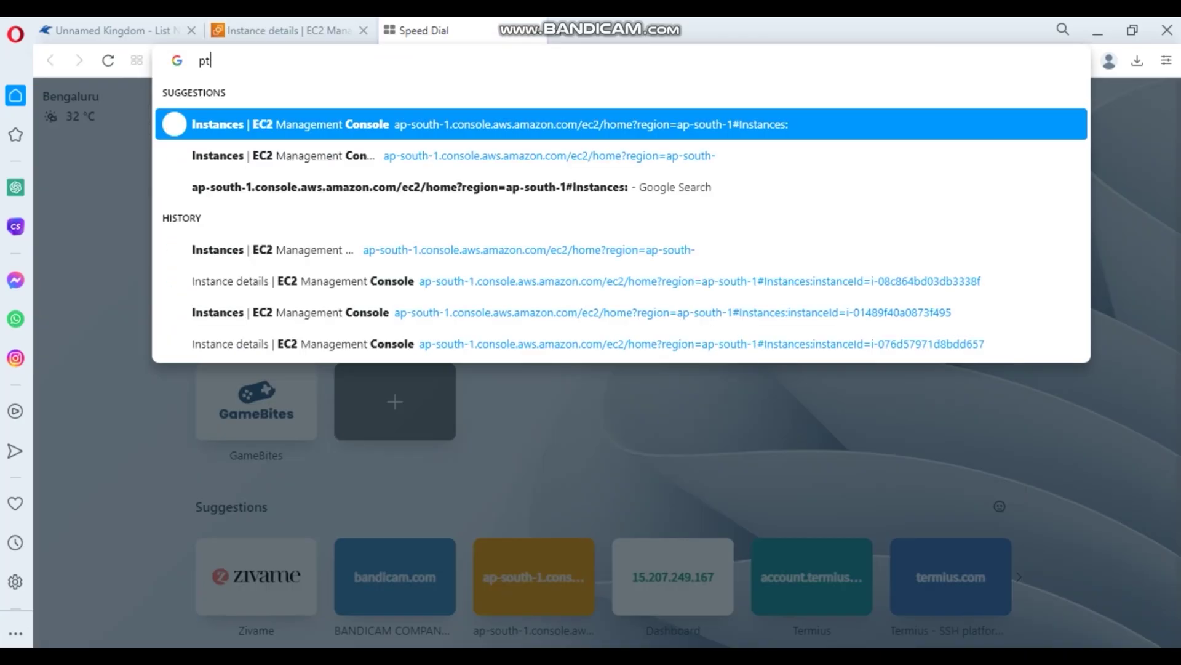
pyautogui.write('erodactyl ')
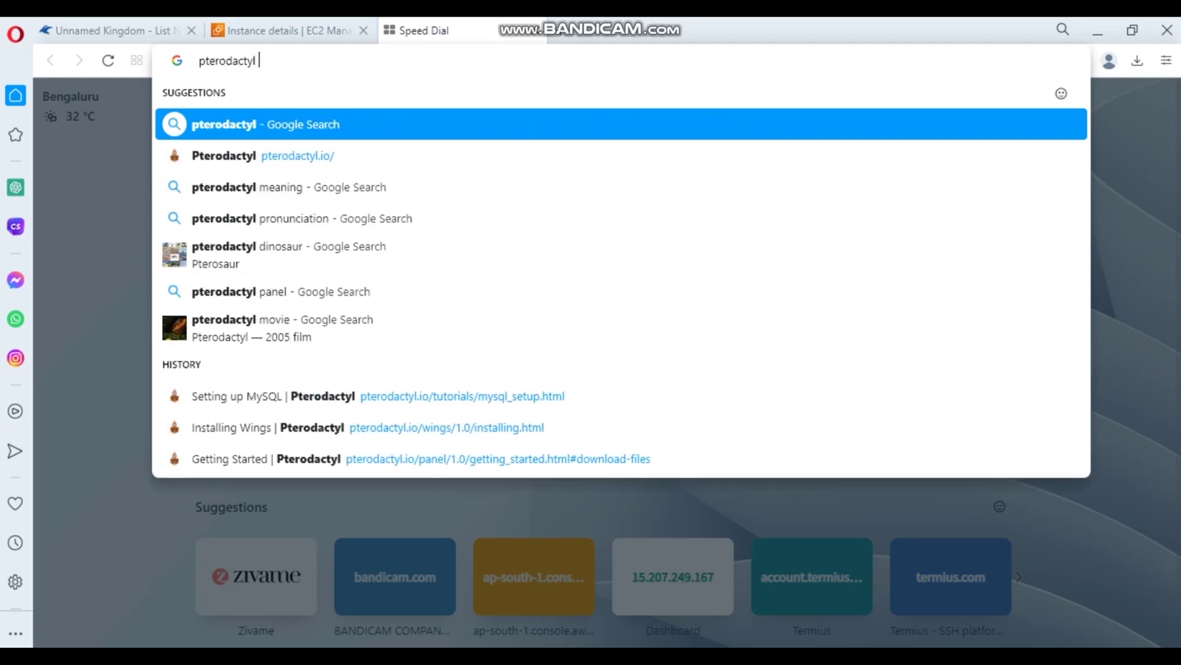
pyautogui.write('installer gi')
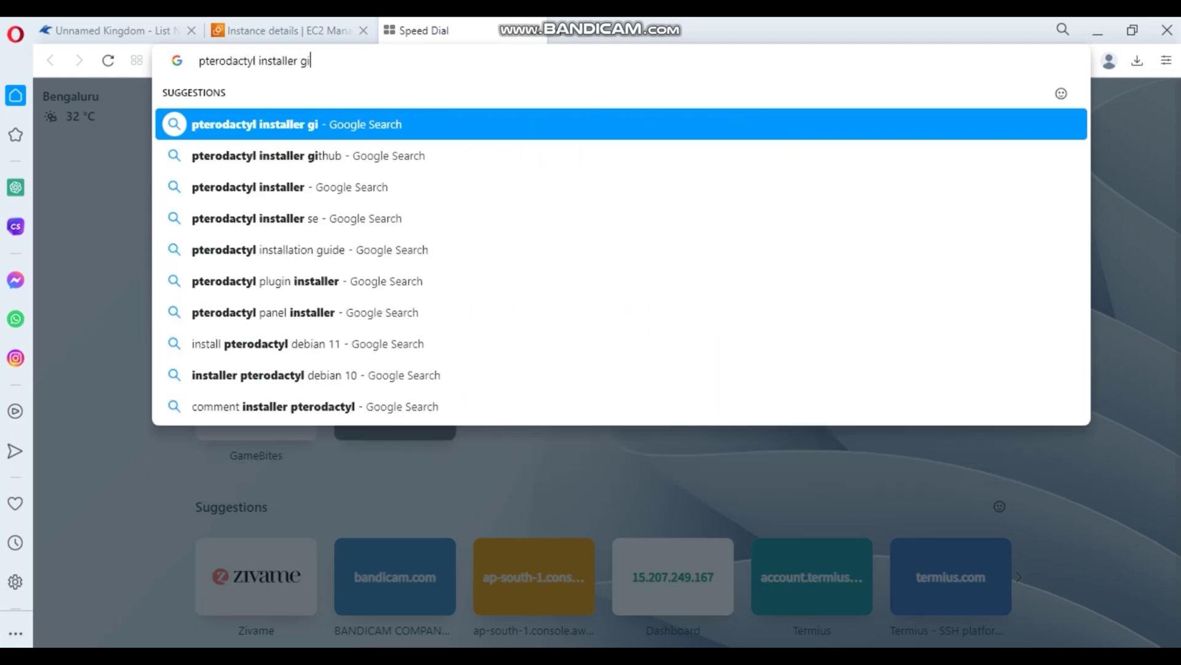
# - Search Google for 'pterodactyl installer github' and open the pterodactyl-installer repository
pyautogui.press('Down')
pyautogui.press('Return')
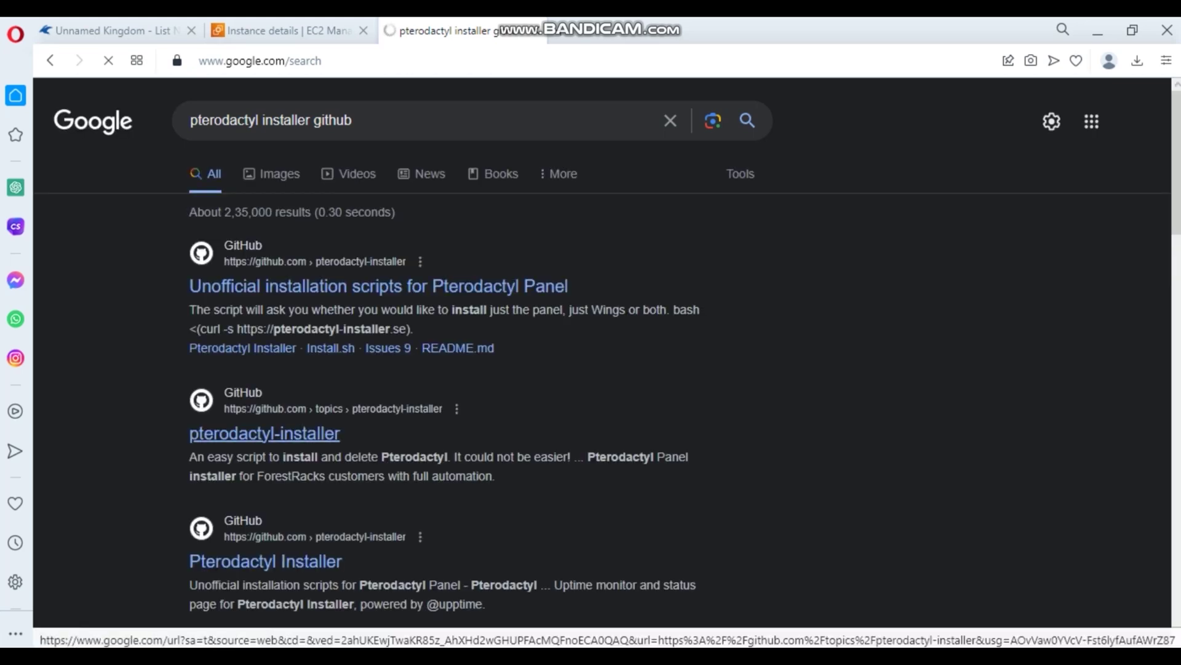
pyautogui.click(264, 433)
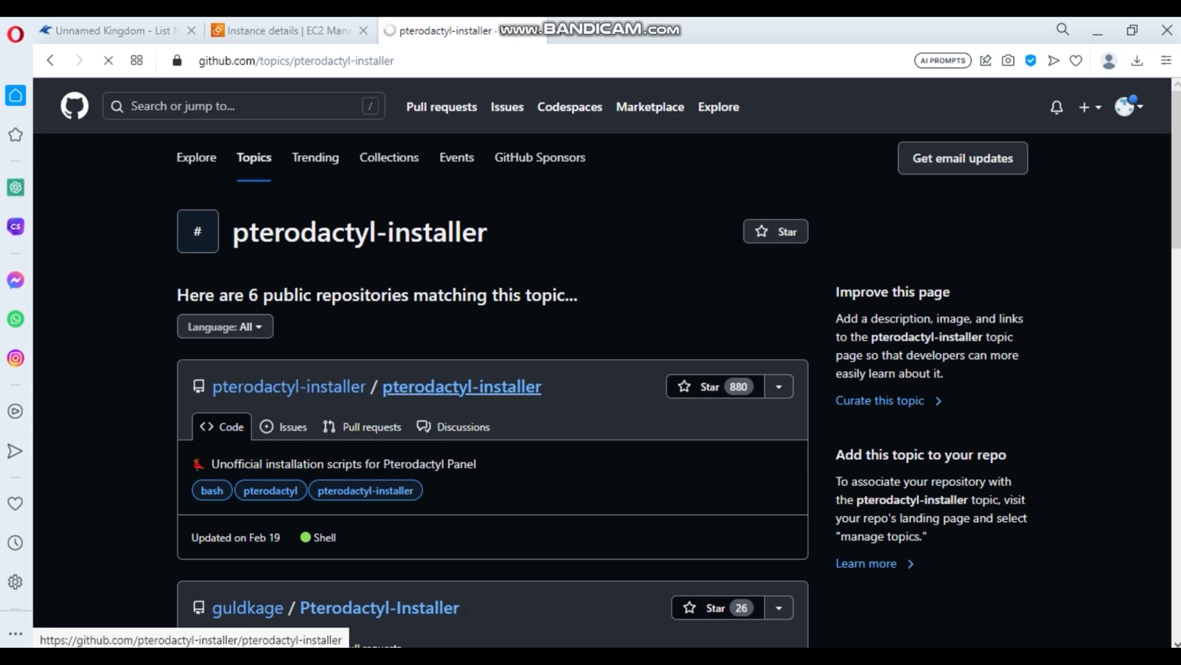
pyautogui.click(462, 386)
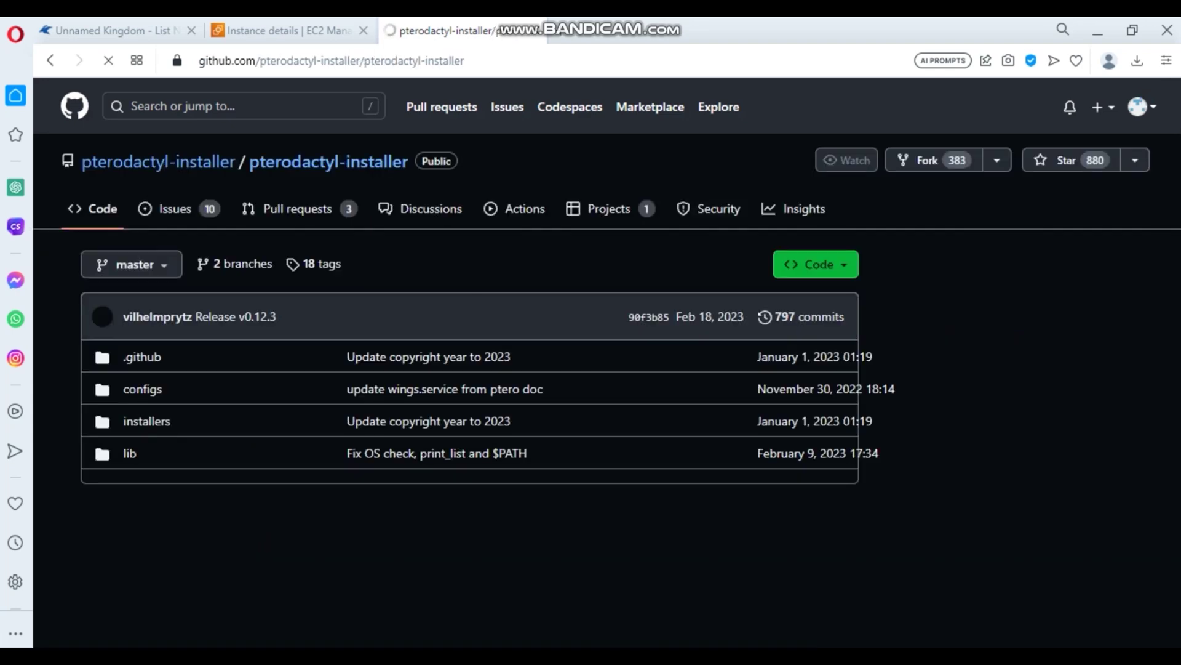
# - Copy the README's one-line bash install command and paste it into the Termius terminal
pyautogui.scroll(-15, 462, 369)
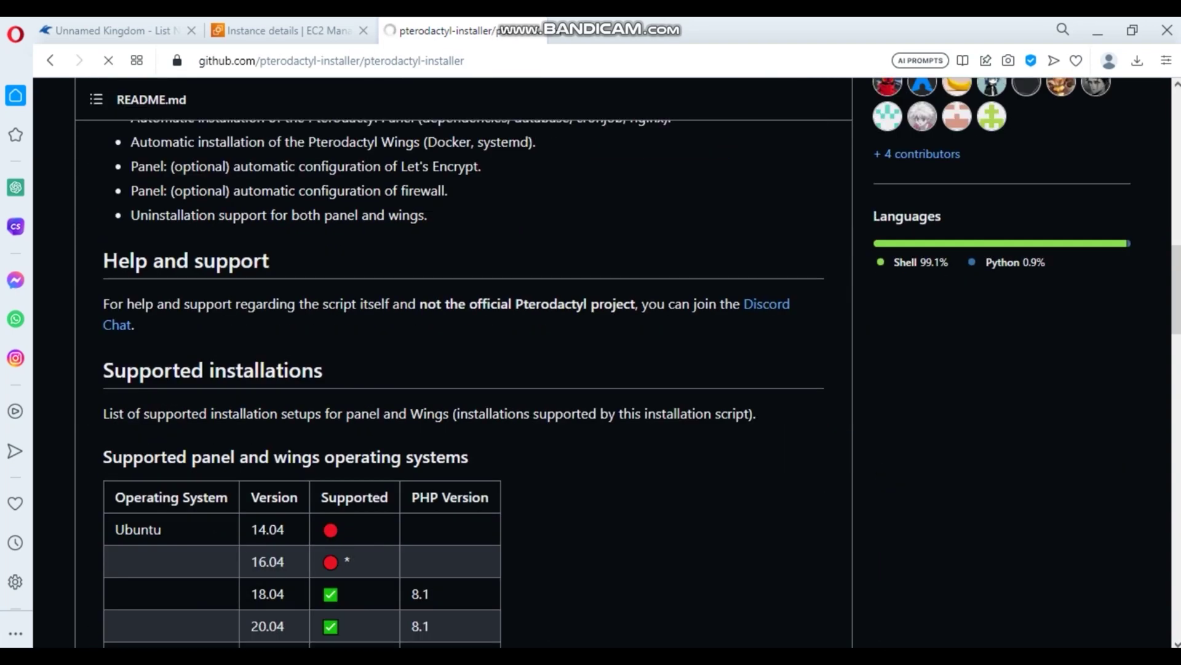
pyautogui.scroll(-10, 800, 289)
pyautogui.scroll(3, 800, 290)
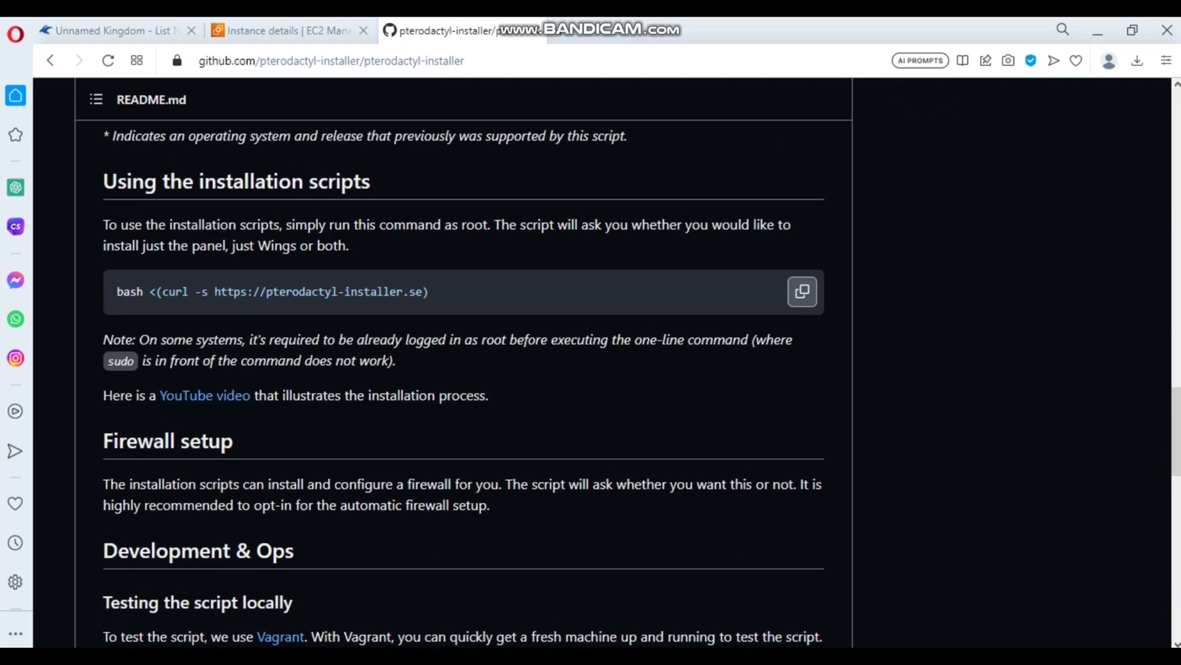
pyautogui.click(802, 292)
pyautogui.hotkey('alt', 'Tab')
pyautogui.hotkey('ctrl', 'v')
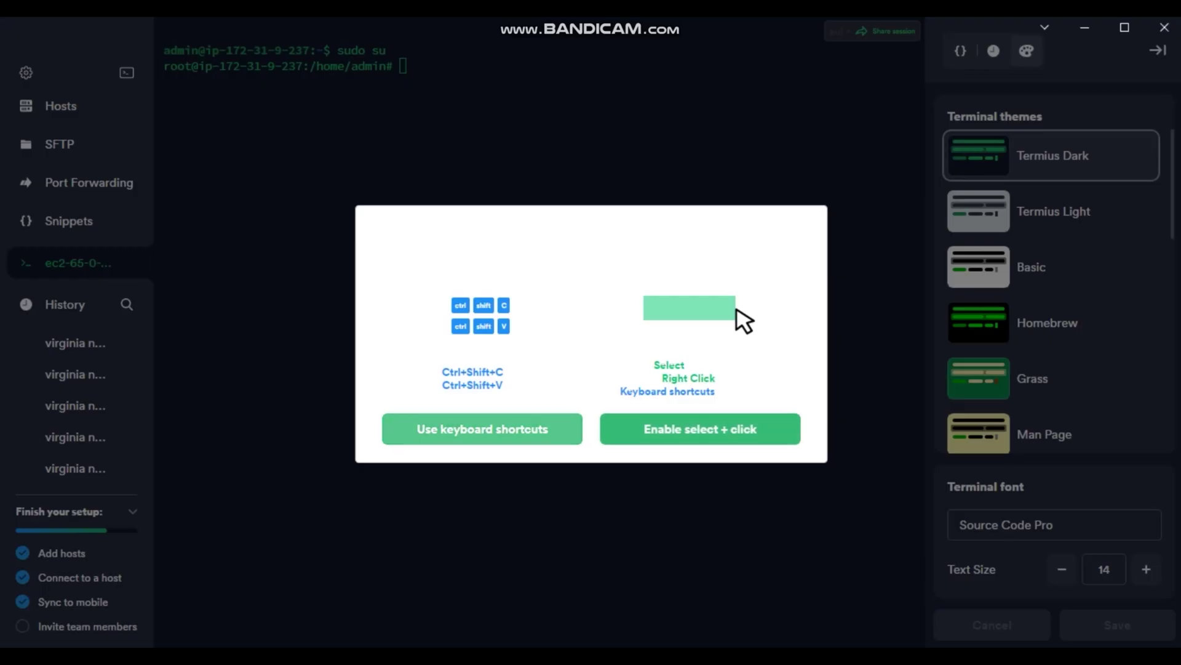
# - Run the installer and choose option 1 to install Wings only
pyautogui.press('Escape')
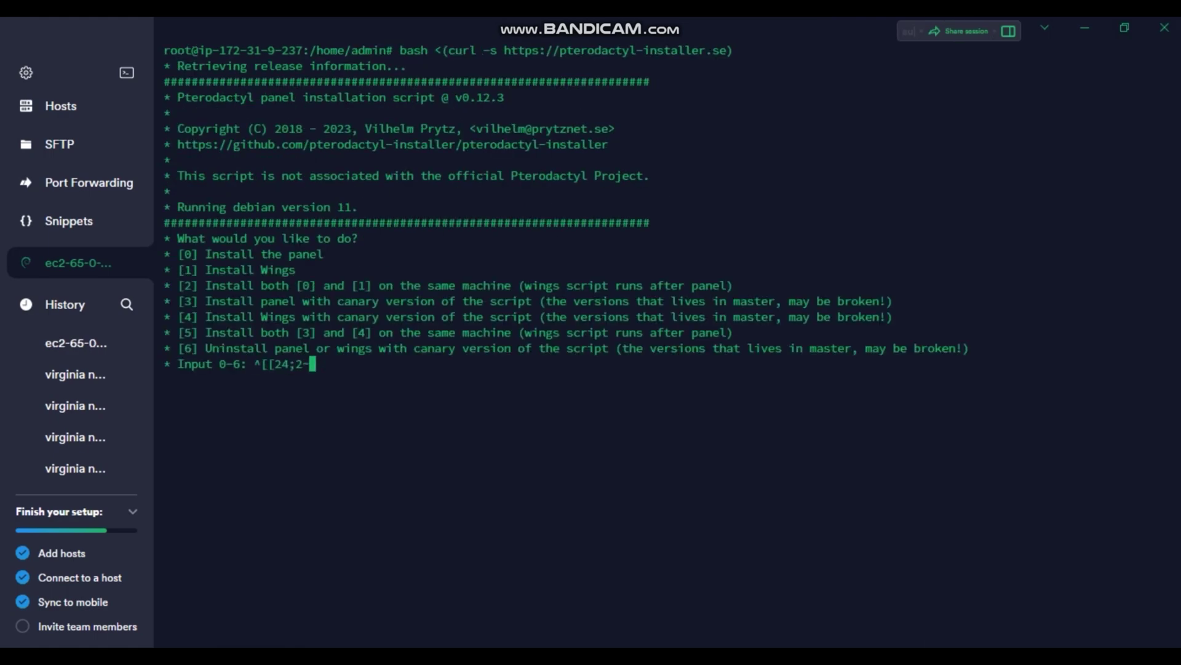
pyautogui.write('1')
pyautogui.press('Return')
pyautogui.write('1')
pyautogui.press('Return')
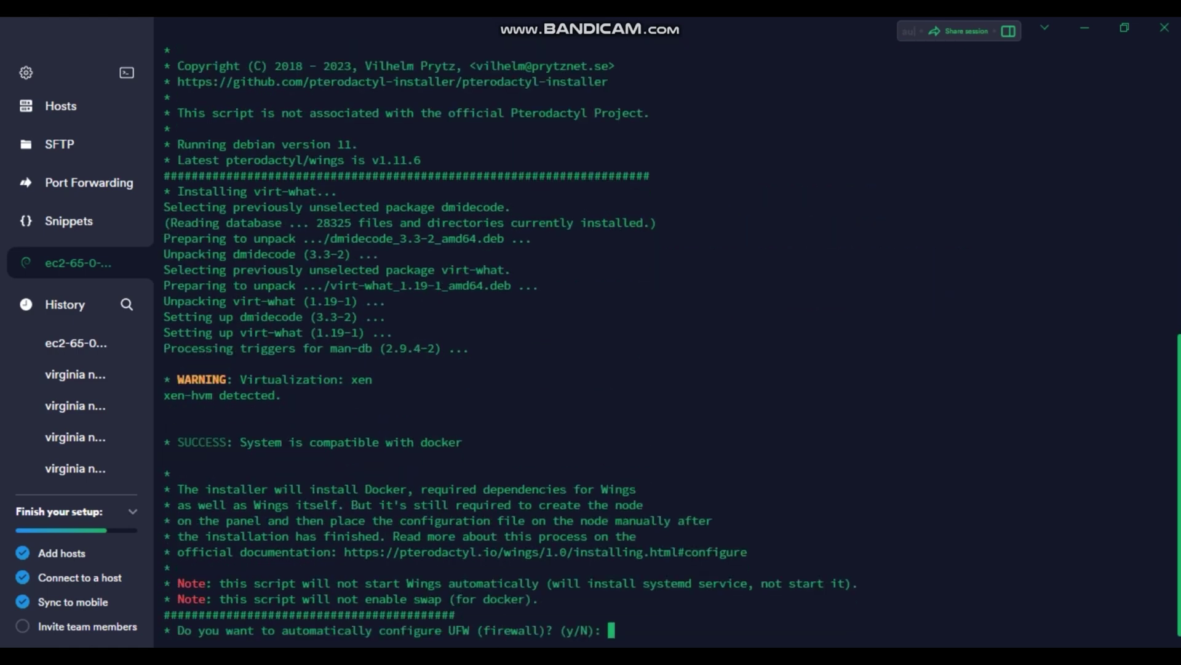
# - Decline firewall and external MySQL setup, and create a database host user with username and password
pyautogui.write('N')
pyautogui.press('Return')
pyautogui.write('y')
pyautogui.press('Return')
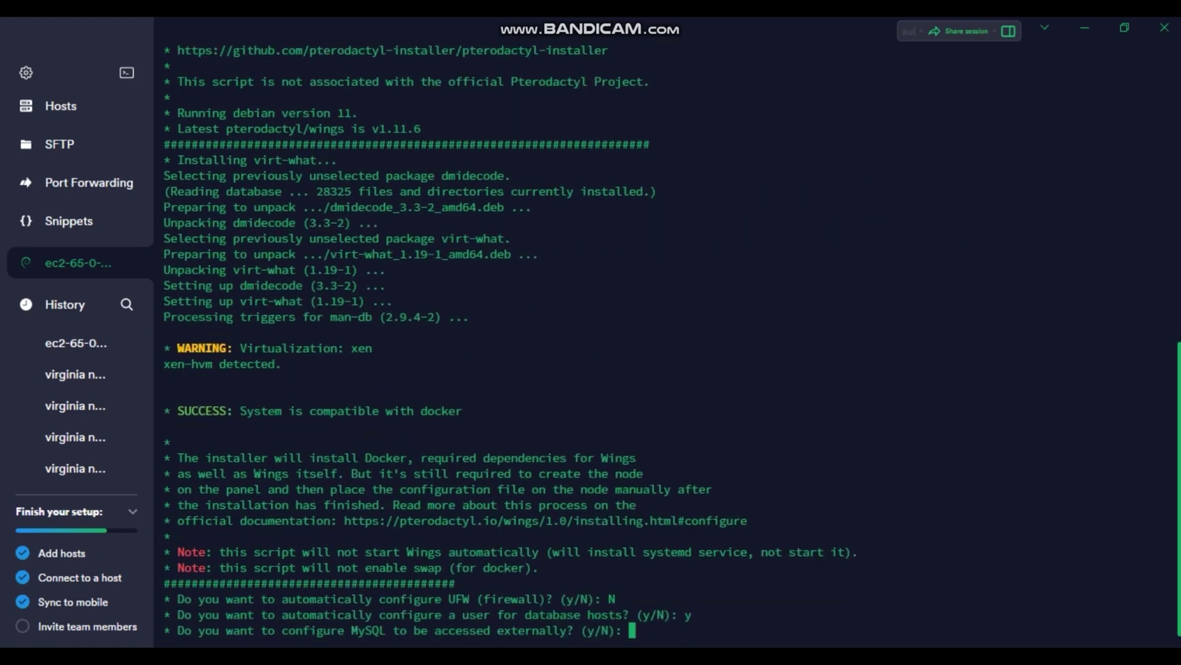
pyautogui.write('N')
pyautogui.press('Return')
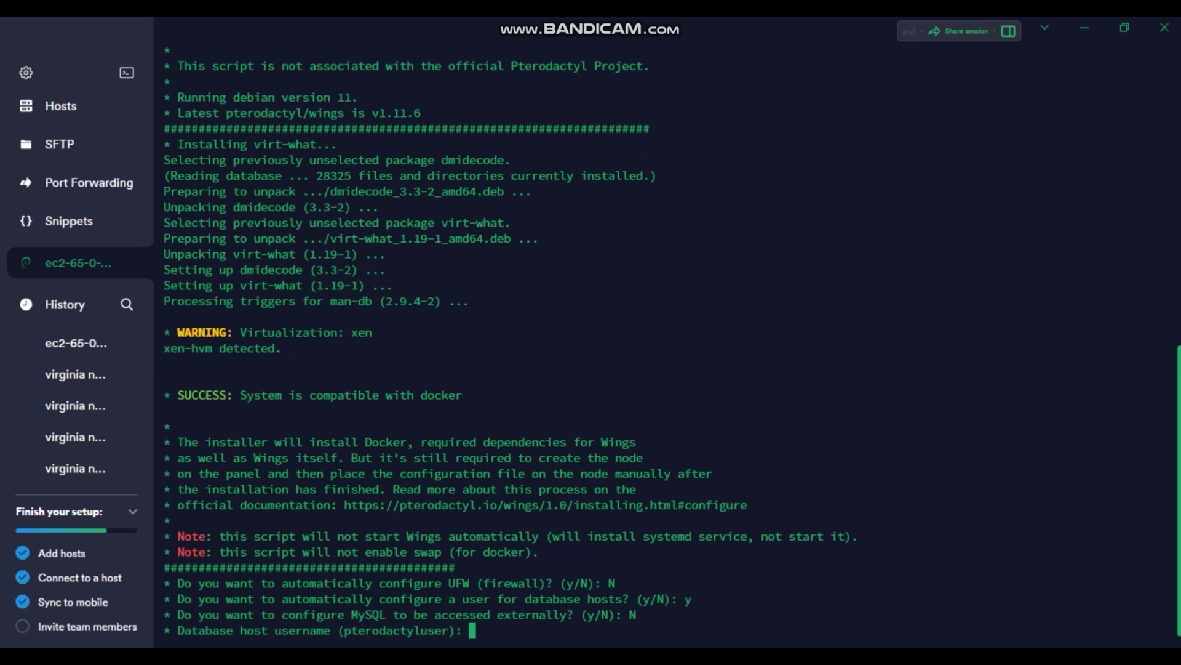
pyautogui.write('unnamed')
pyautogui.press('Return')
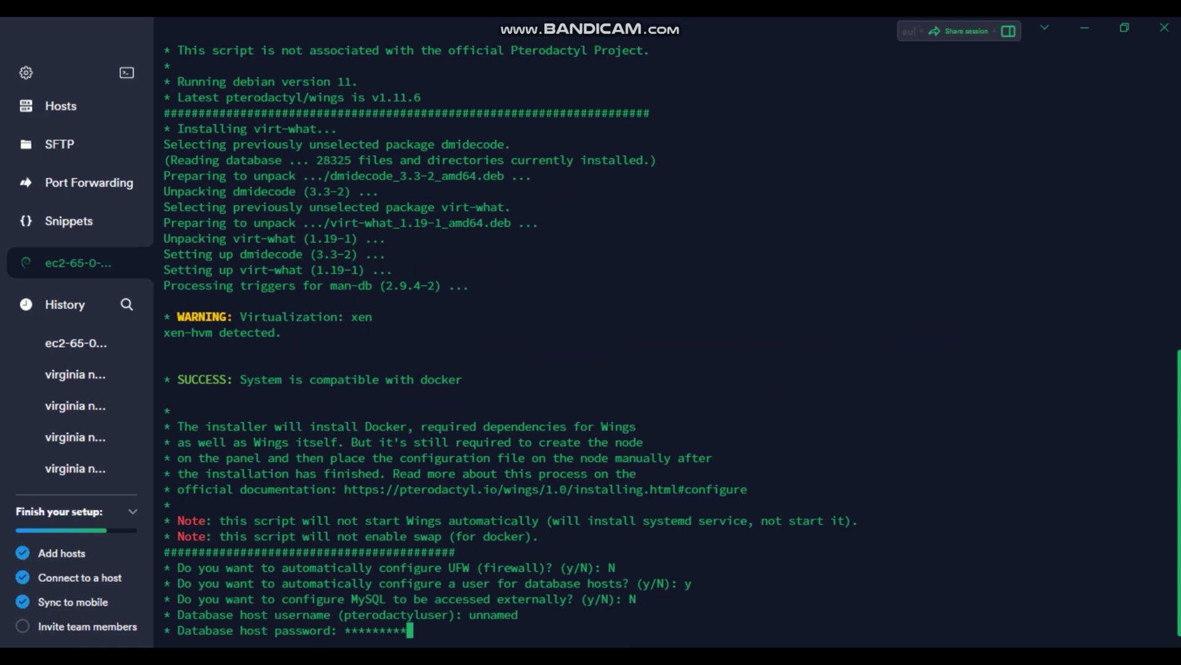
pyautogui.write('*')
pyautogui.press('Return')
# - Decline Let's Encrypt HTTPS and confirm proceeding with the Wings installation
pyautogui.write('N')
pyautogui.press('Return')
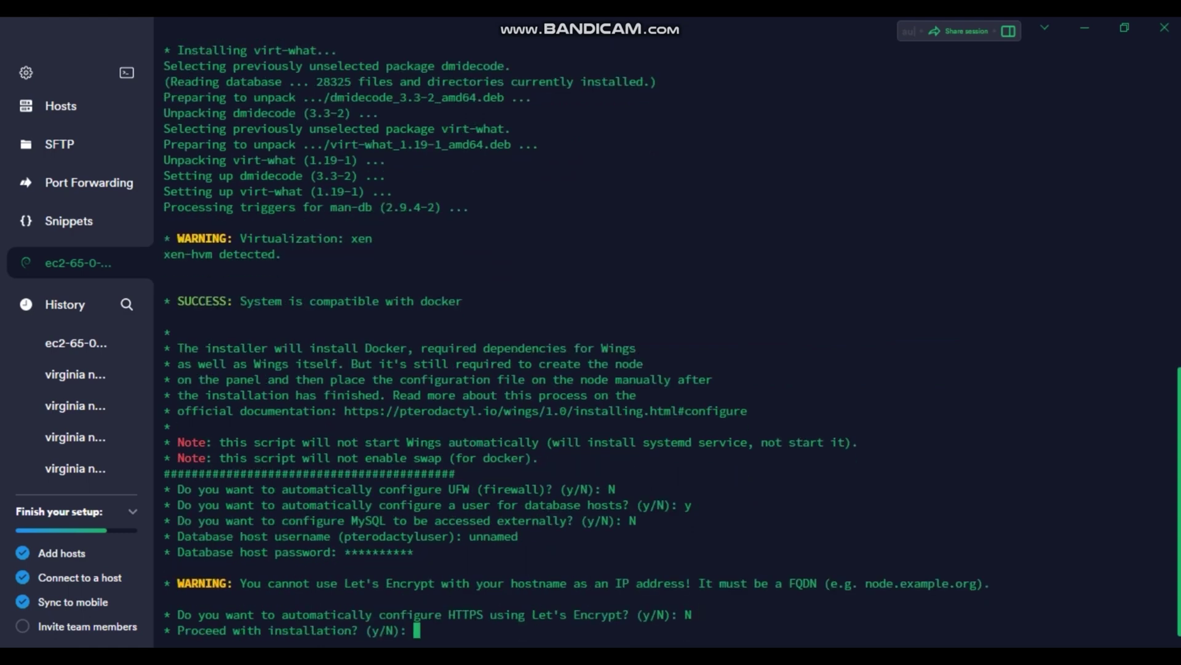
pyautogui.write('y')
pyautogui.press('Return')
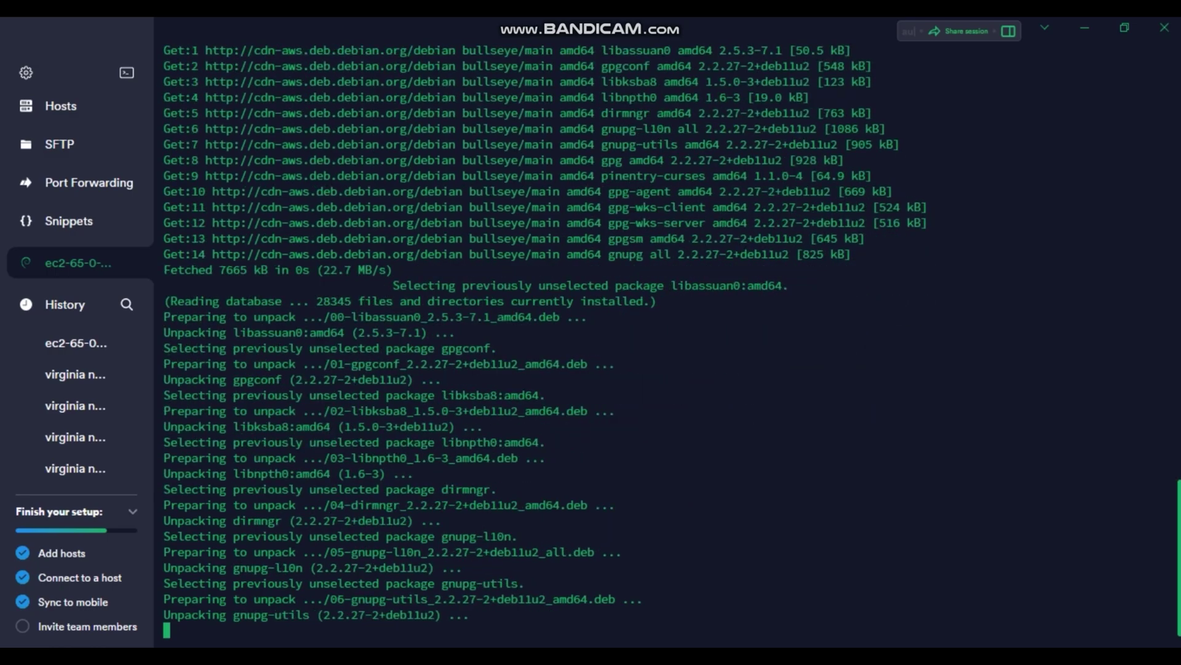
pyautogui.hotkey('alt', 'Tab')
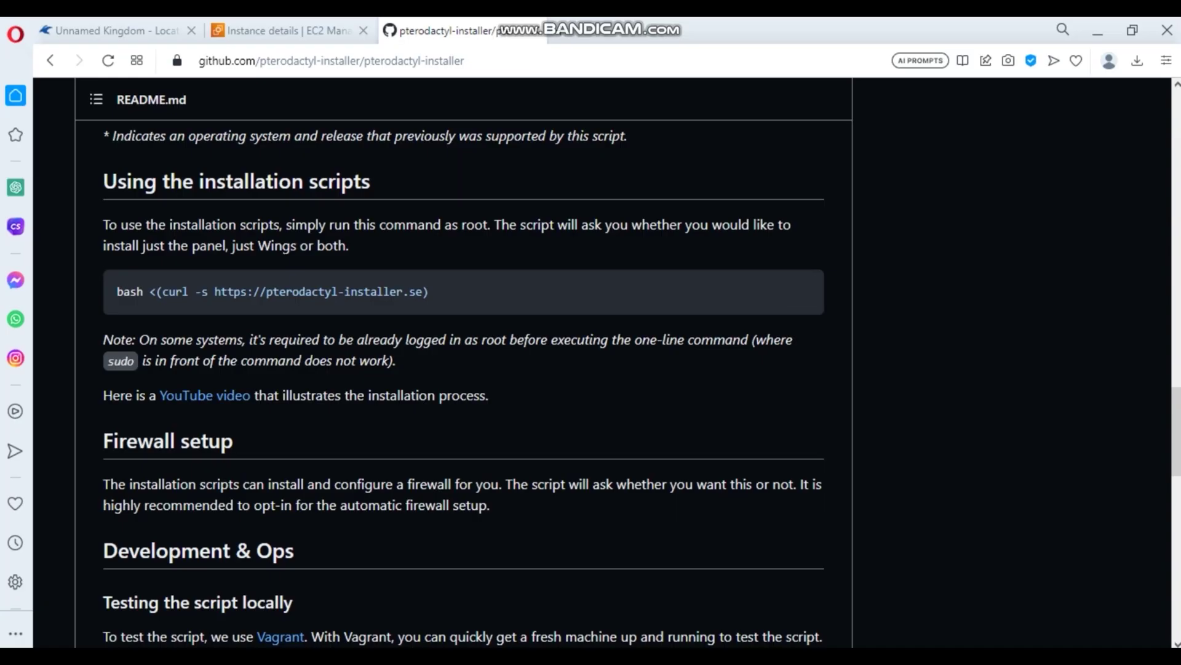
# - Create a panel location with short code mumbai, then go to the Nodes list
pyautogui.click(111, 30)
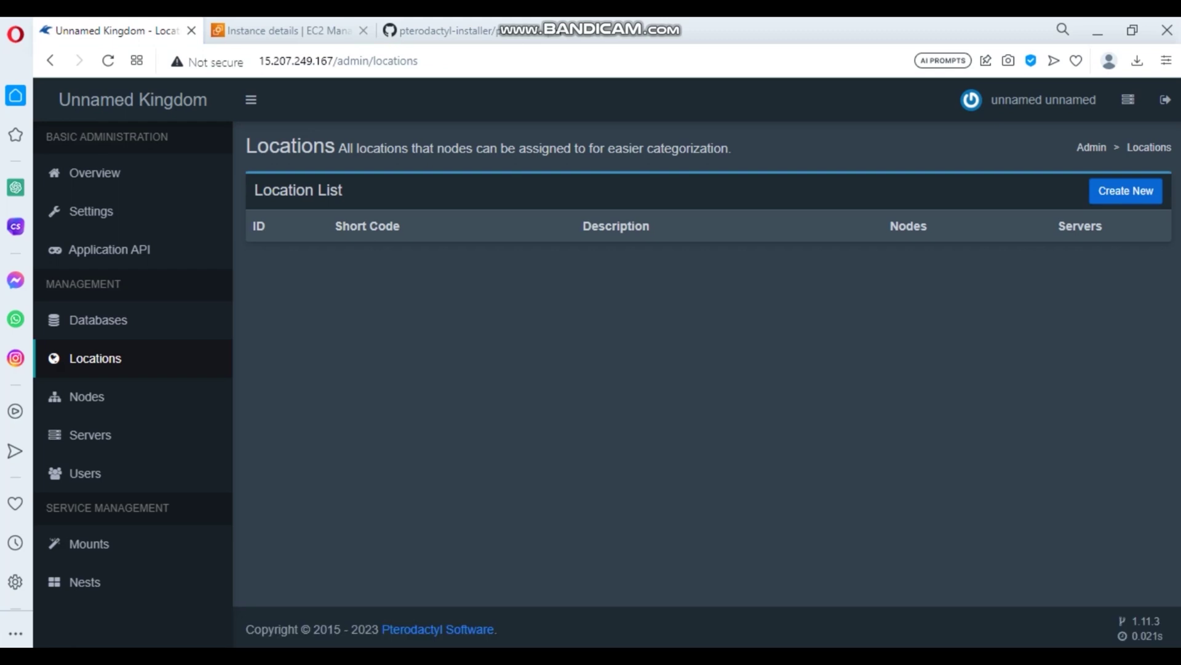
pyautogui.click(1126, 191)
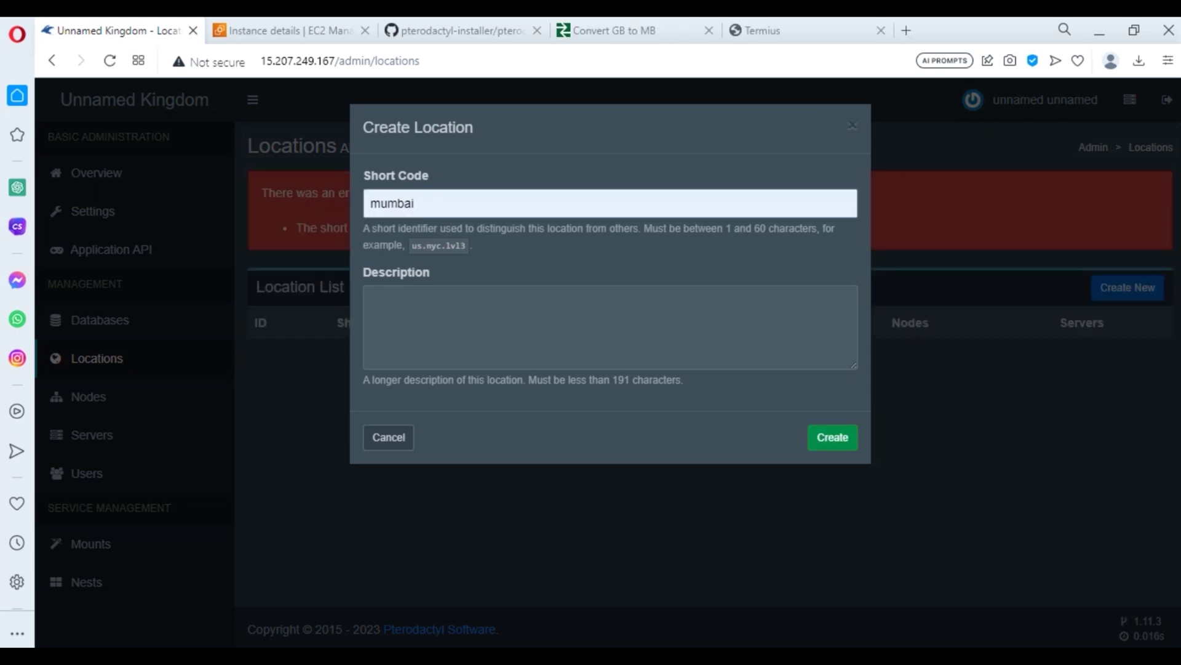
pyautogui.press('Return')
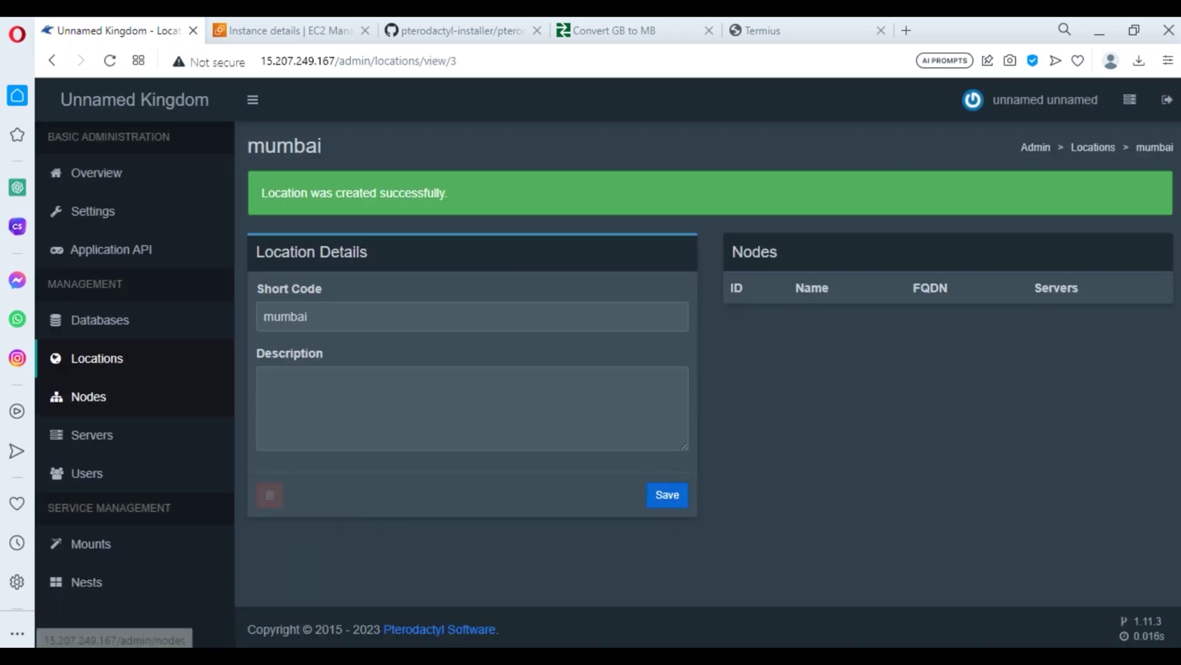
pyautogui.click(88, 396)
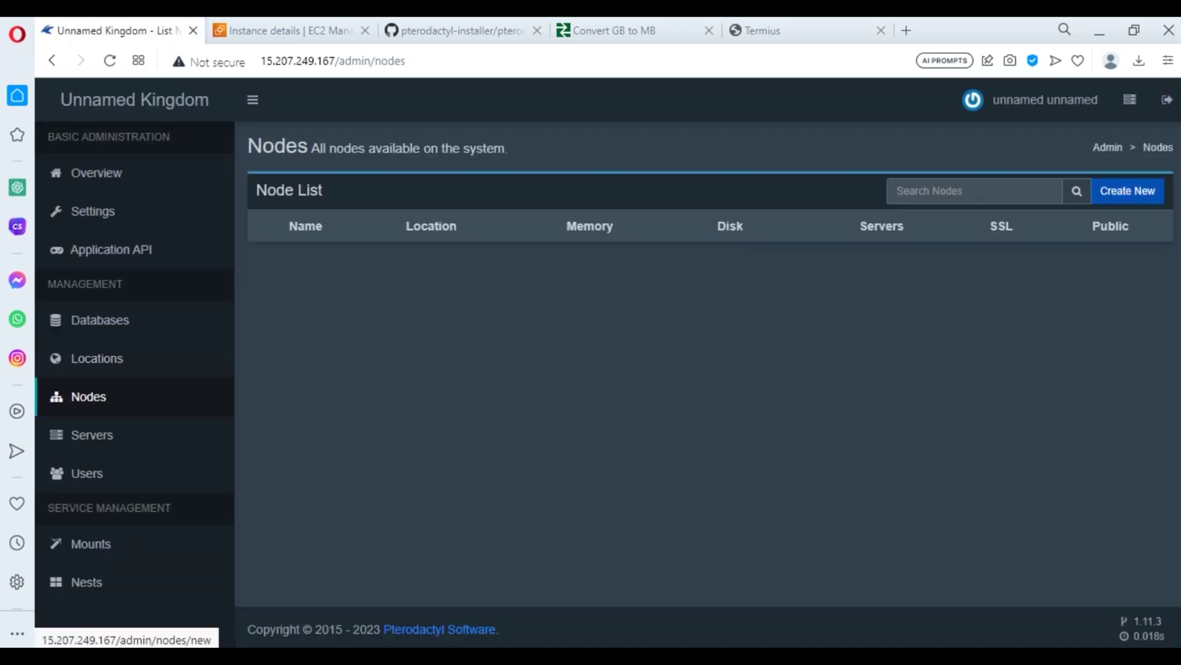
# - Start a new node named 'mumbai node' with FQDN 65.0.73.141 from the EC2 console
pyautogui.click(1128, 191)
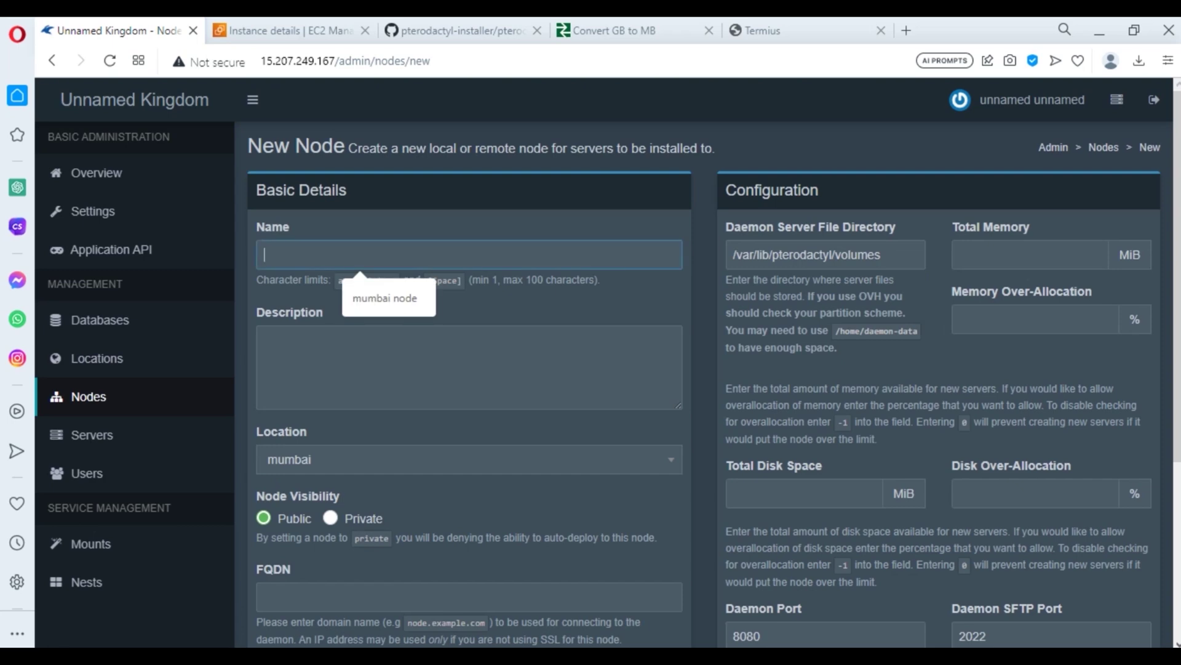
pyautogui.press('Down')
pyautogui.press('Return')
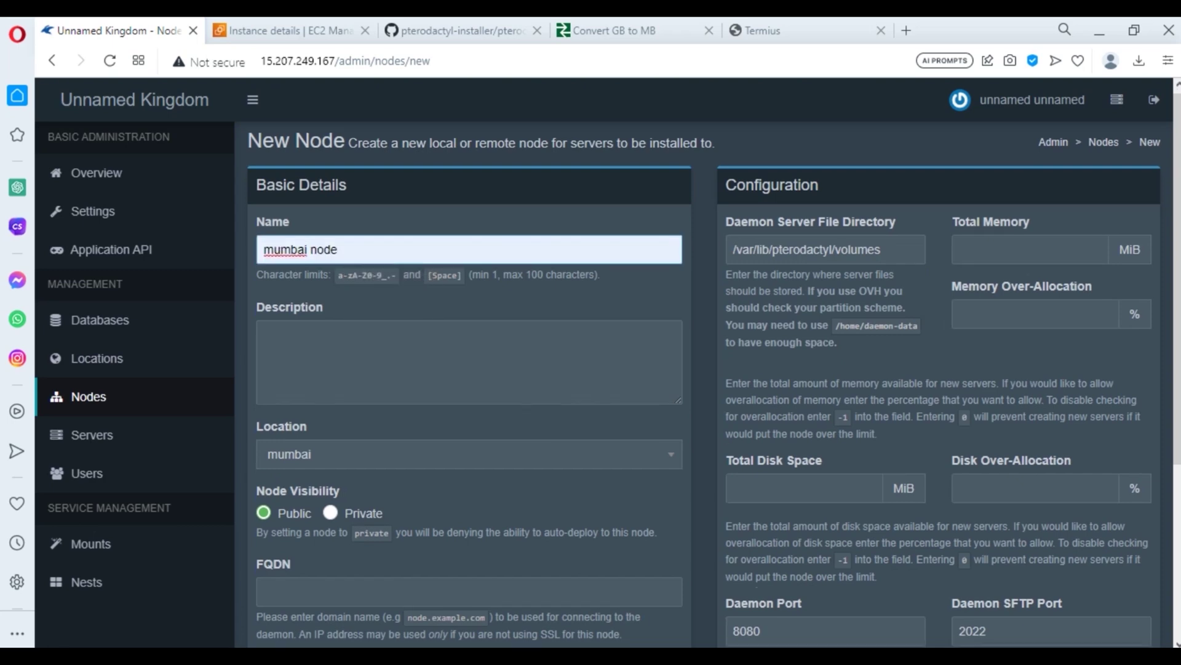
pyautogui.scroll(-4, 707, 385)
pyautogui.click(360, 335)
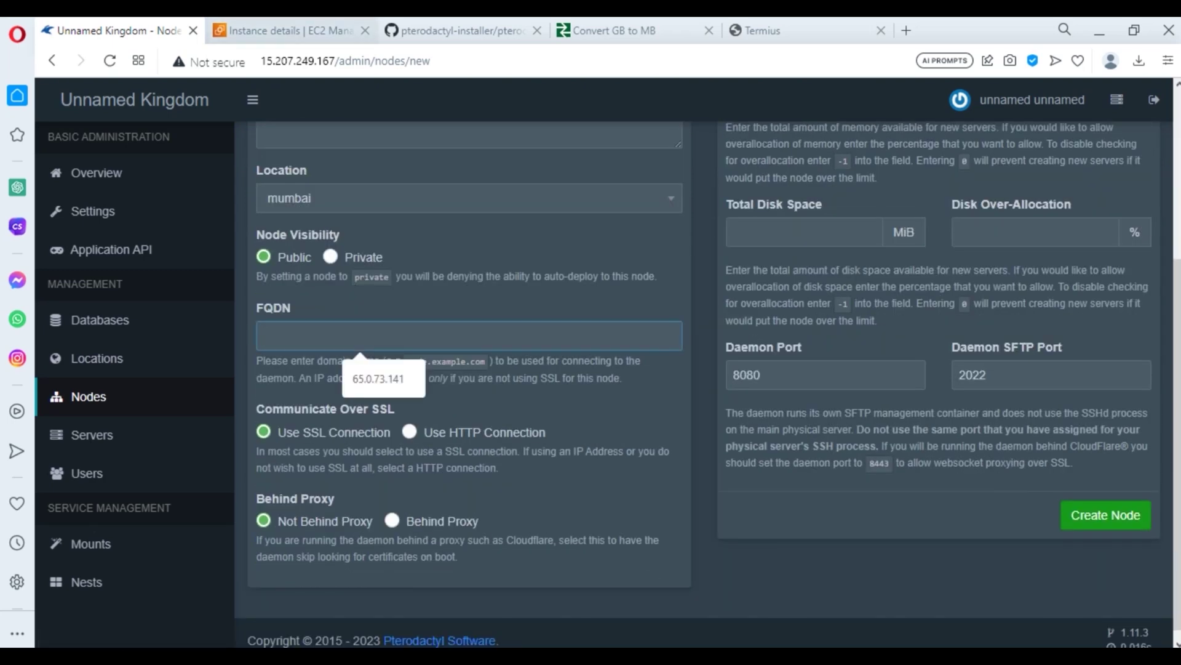
pyautogui.click(289, 30)
pyautogui.click(580, 279)
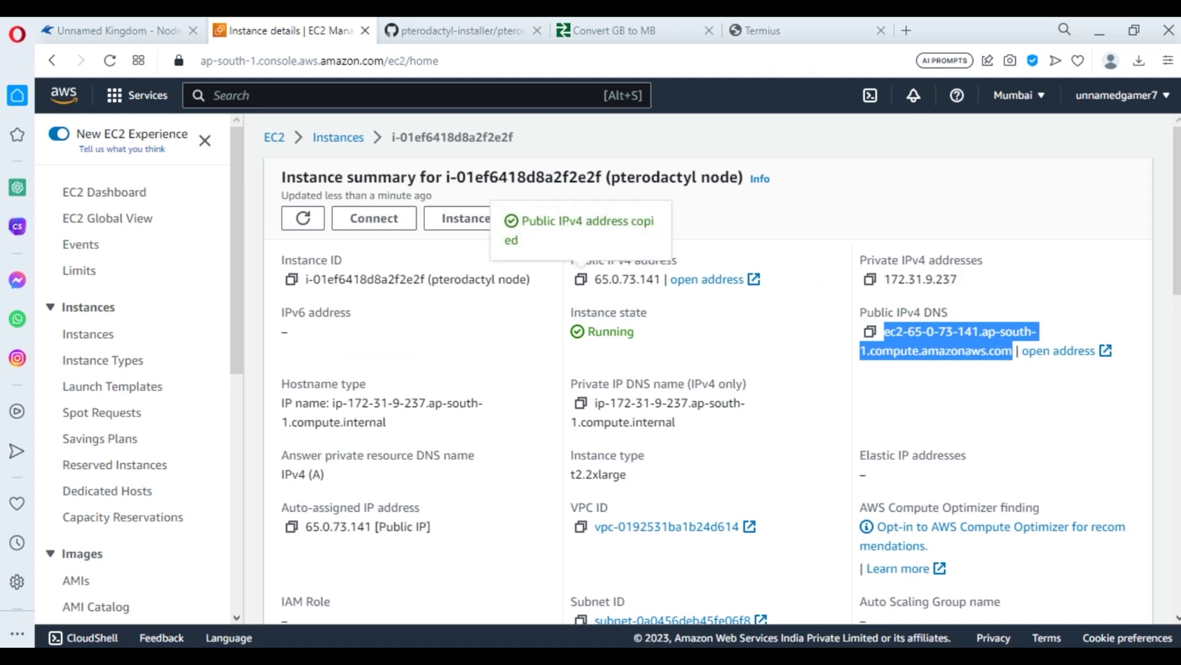
pyautogui.click(114, 30)
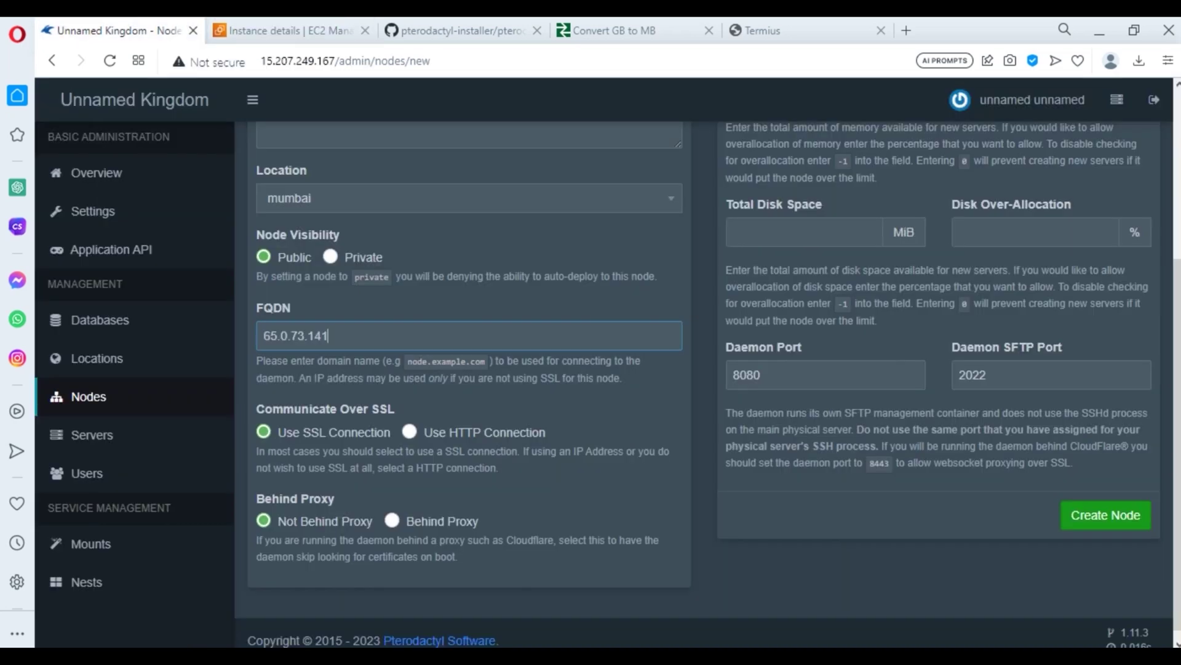
pyautogui.scroll(5, 702, 369)
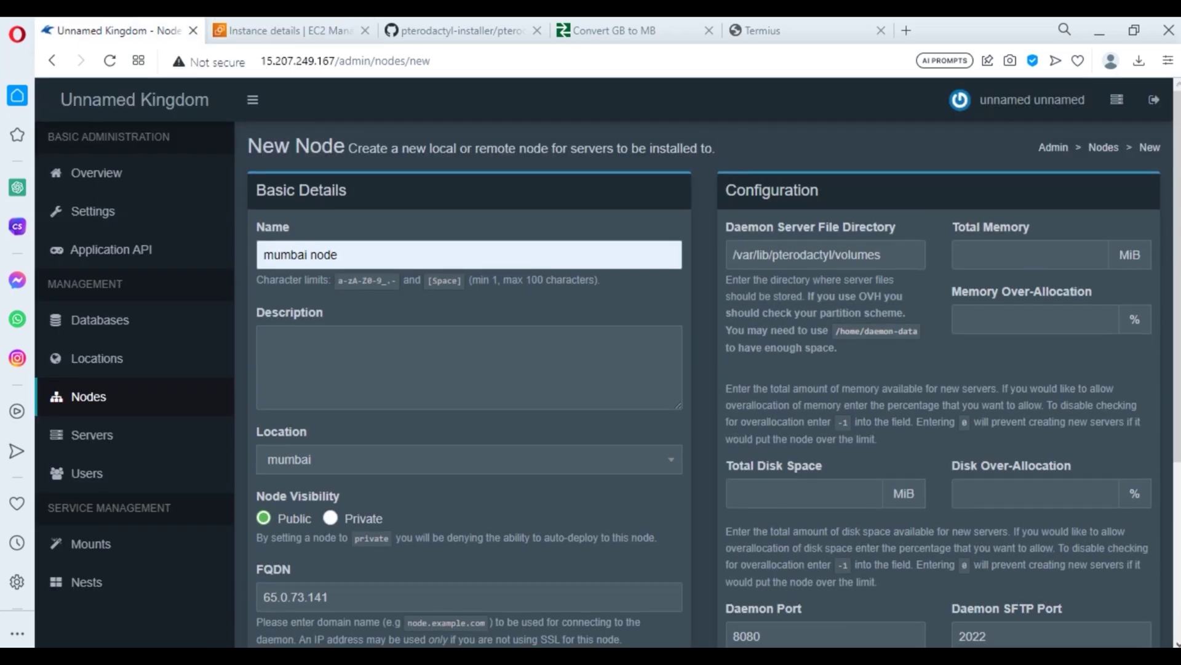
# - Set 32768 MiB memory (20% over-allocation) and 51200 MiB disk (50%), then create the node
pyautogui.click(1021, 254)
pyautogui.press('Down')
pyautogui.press('Return')
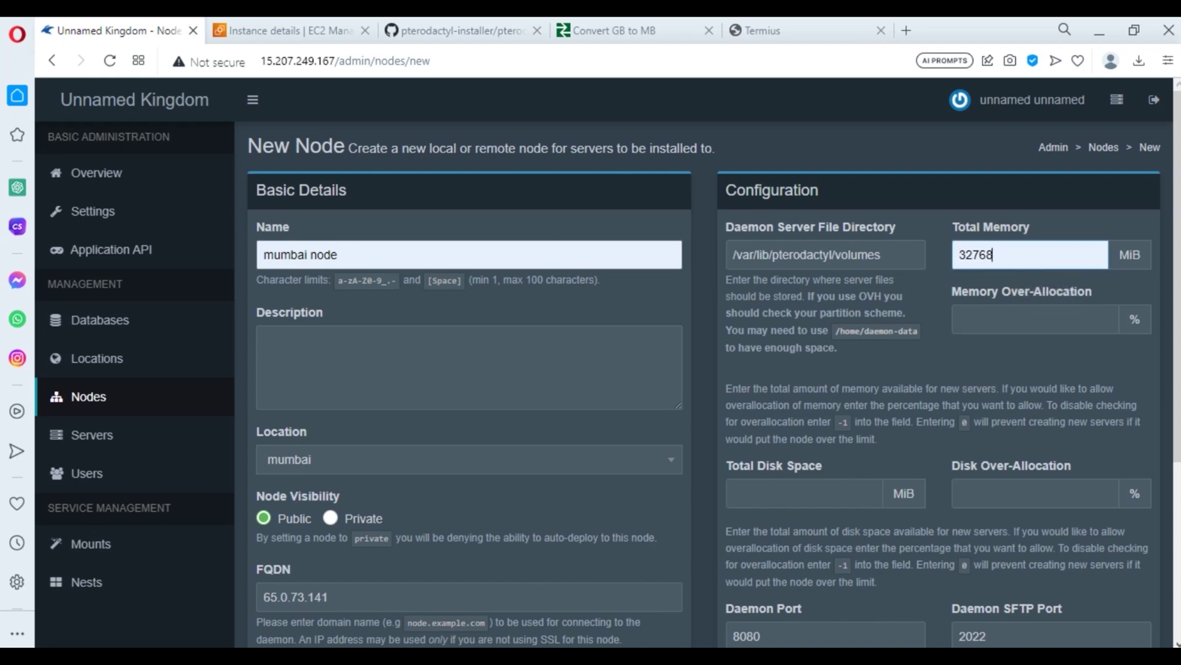
pyautogui.press('Tab')
pyautogui.press('Down')
pyautogui.press('Down')
pyautogui.press('Down')
pyautogui.press('Return')
pyautogui.press('Tab')
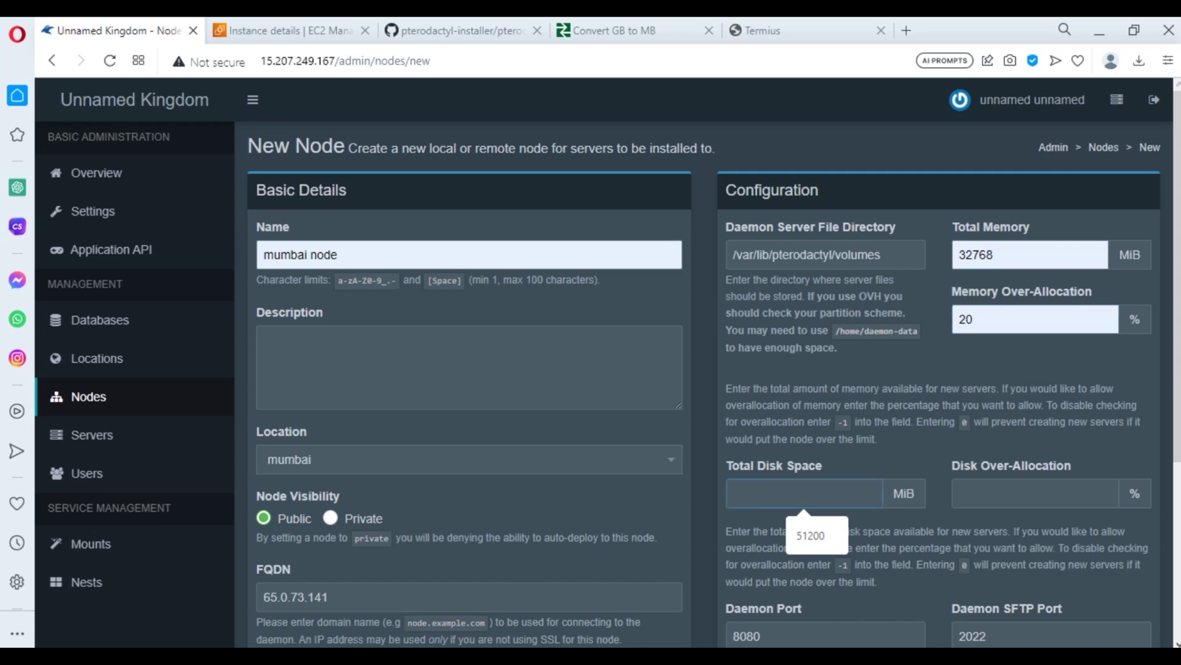
pyautogui.press('Down')
pyautogui.press('Return')
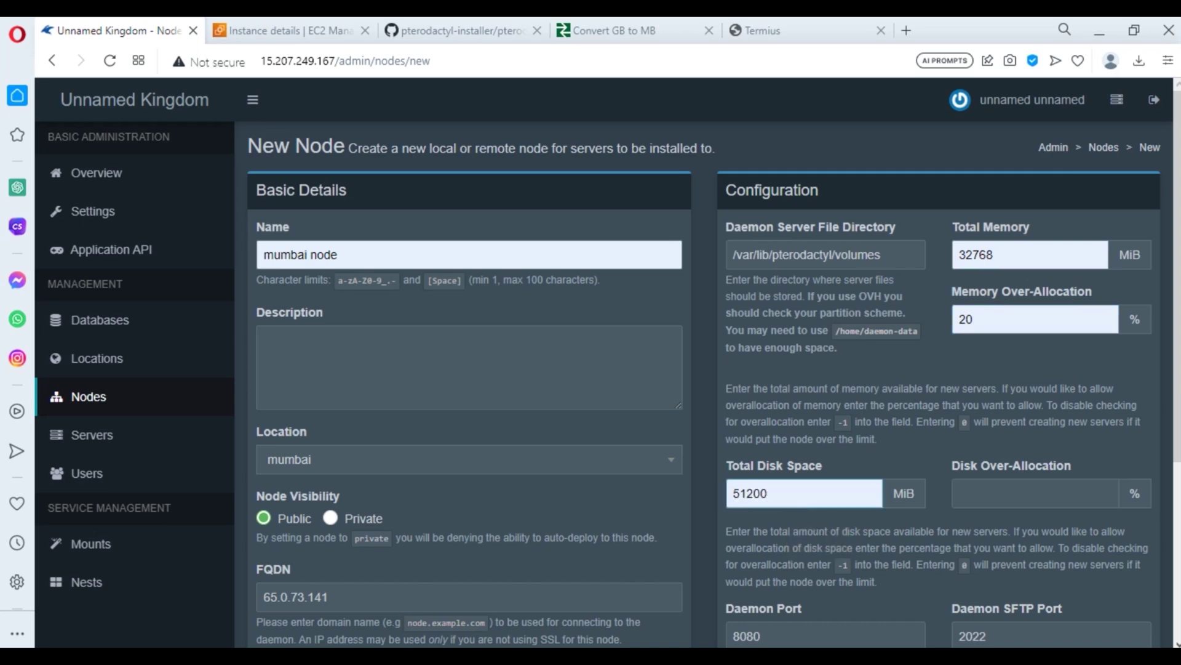
pyautogui.press('Tab')
pyautogui.press('Down')
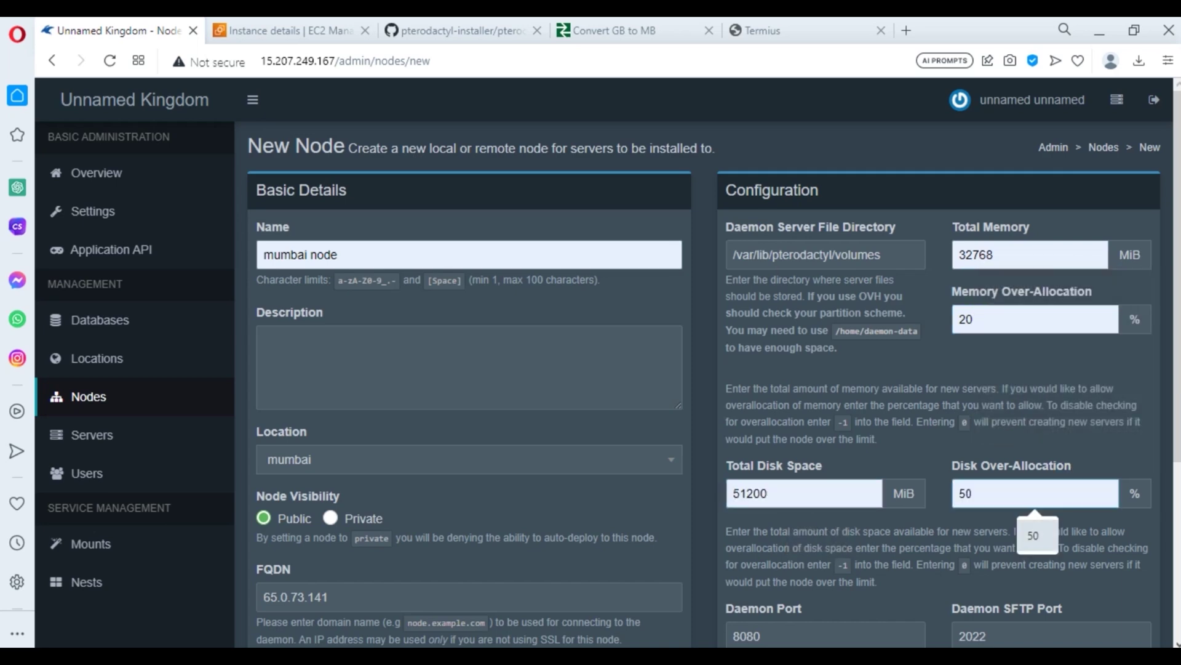
pyautogui.press('Return')
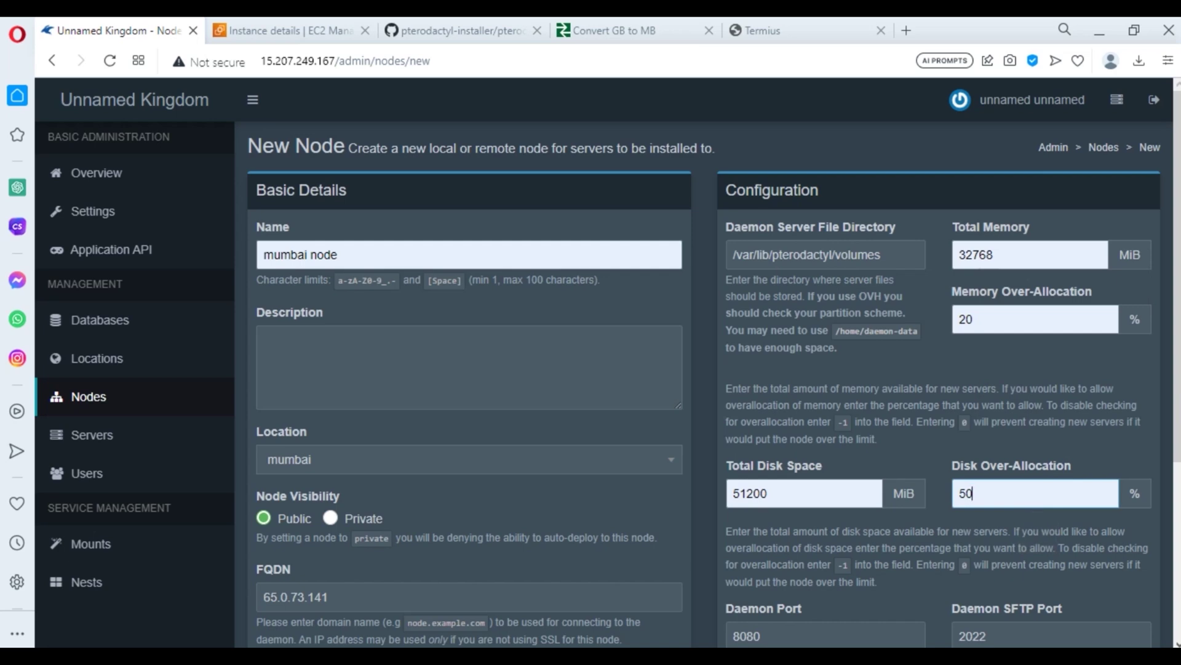
pyautogui.scroll(-3, 714, 370)
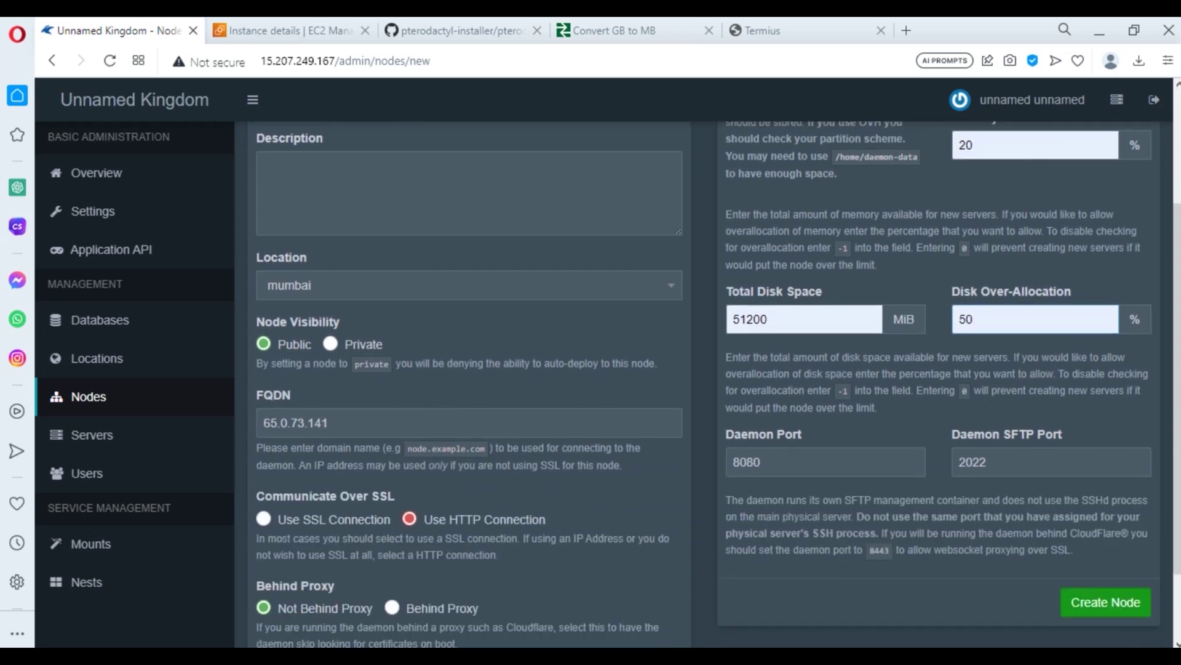
pyautogui.click(1106, 601)
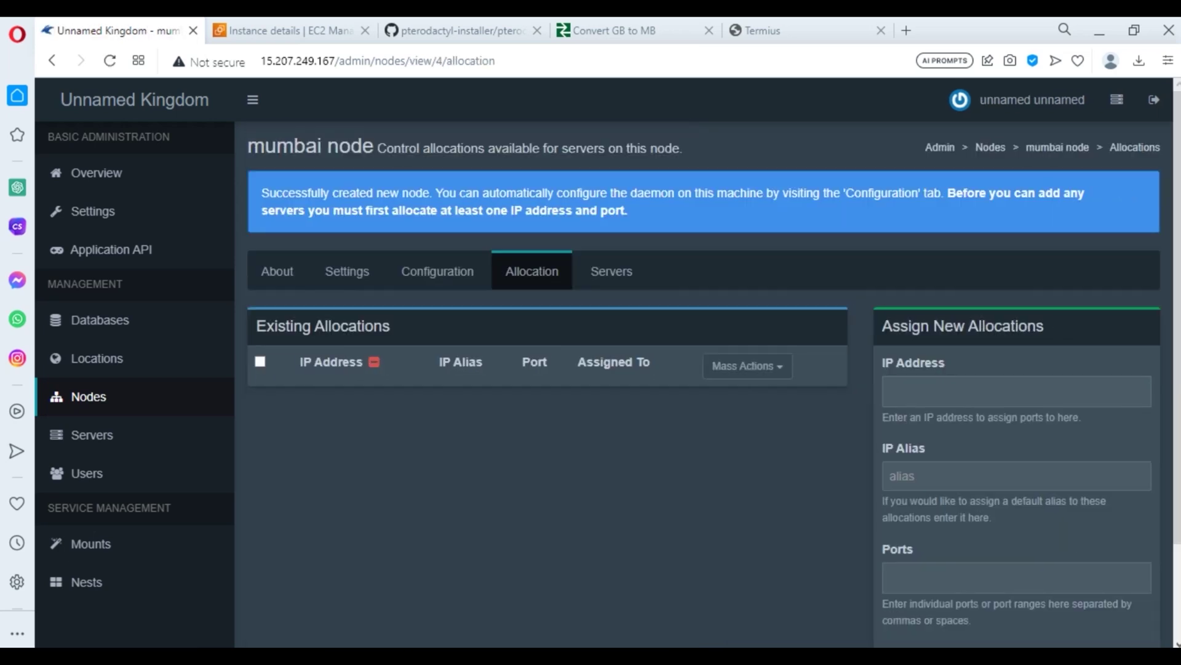
# - Set the allocation IP address to the instance's private IPv4, 172.31.9.237
pyautogui.scroll(-1, 713, 369)
pyautogui.click(1017, 304)
pyautogui.click(284, 31)
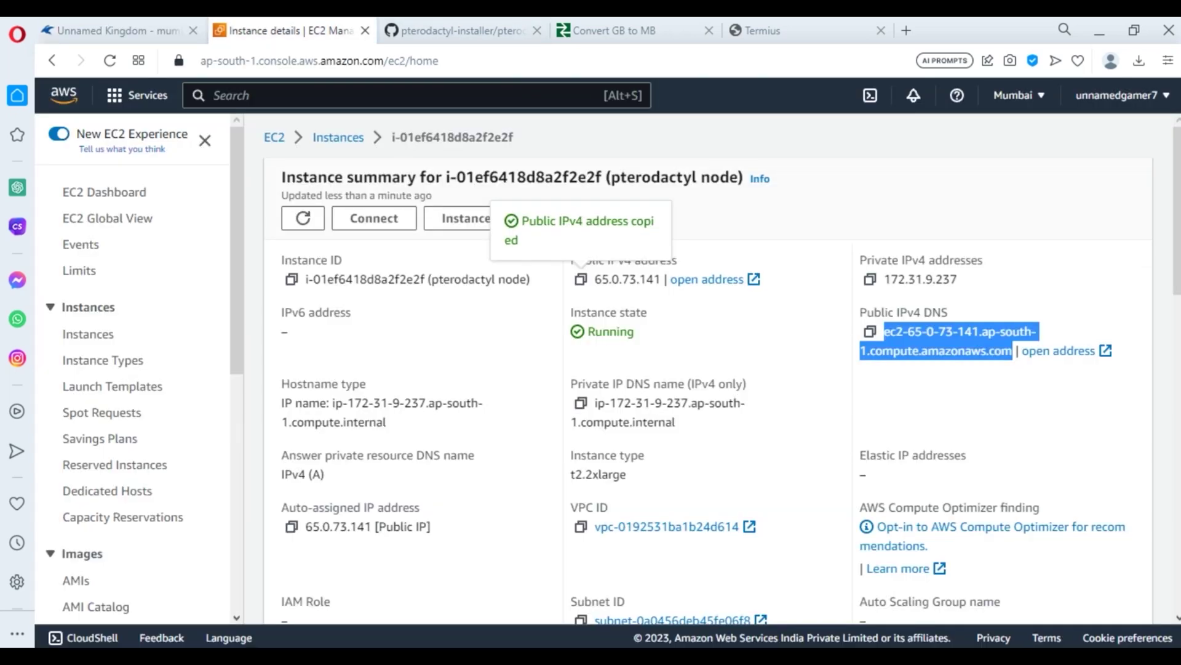
pyautogui.click(869, 279)
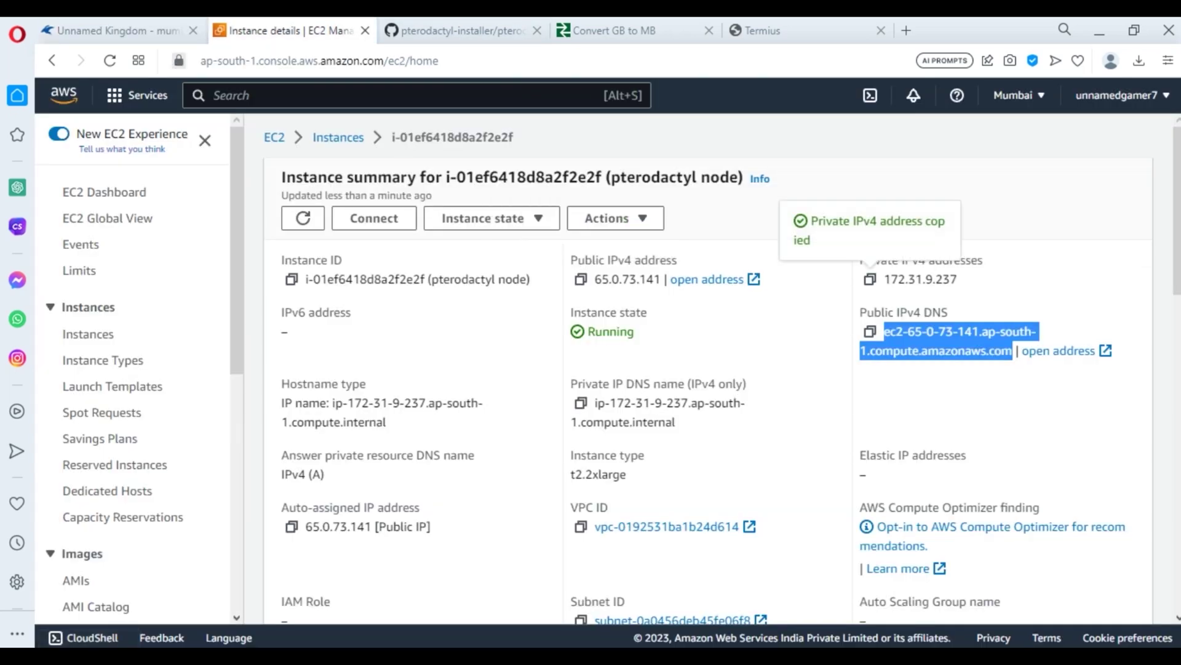
pyautogui.hotkey('ctrl', 'shift', 'Tab')
pyautogui.hotkey('ctrl', 'v')
pyautogui.click(986, 389)
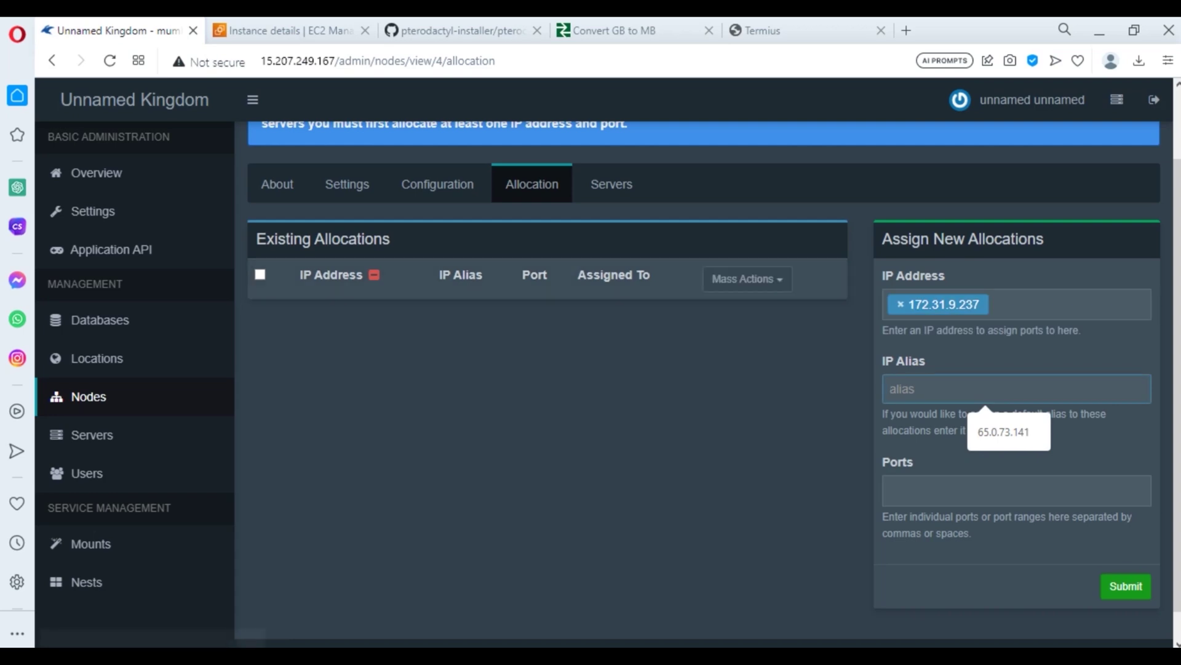
pyautogui.hotkey('ctrl', 'Tab')
pyautogui.click(580, 279)
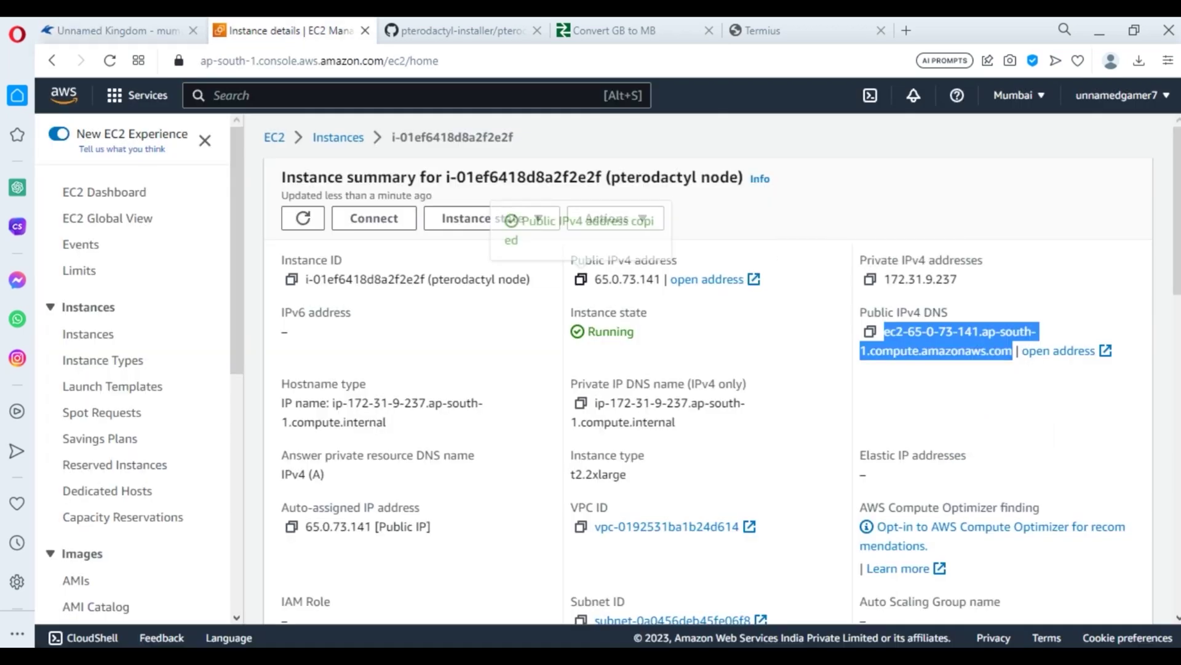
pyautogui.hotkey('ctrl', 'shift', 'Tab')
pyautogui.hotkey('ctrl', 'v')
pyautogui.press('Tab')
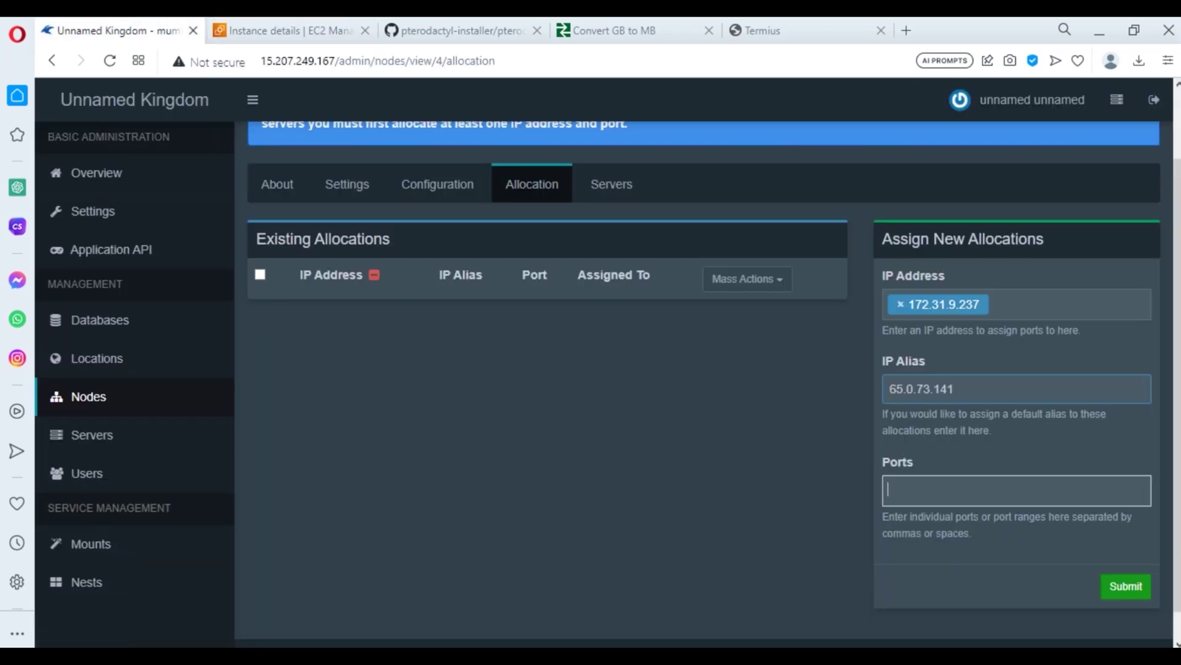
pyautogui.write('2')
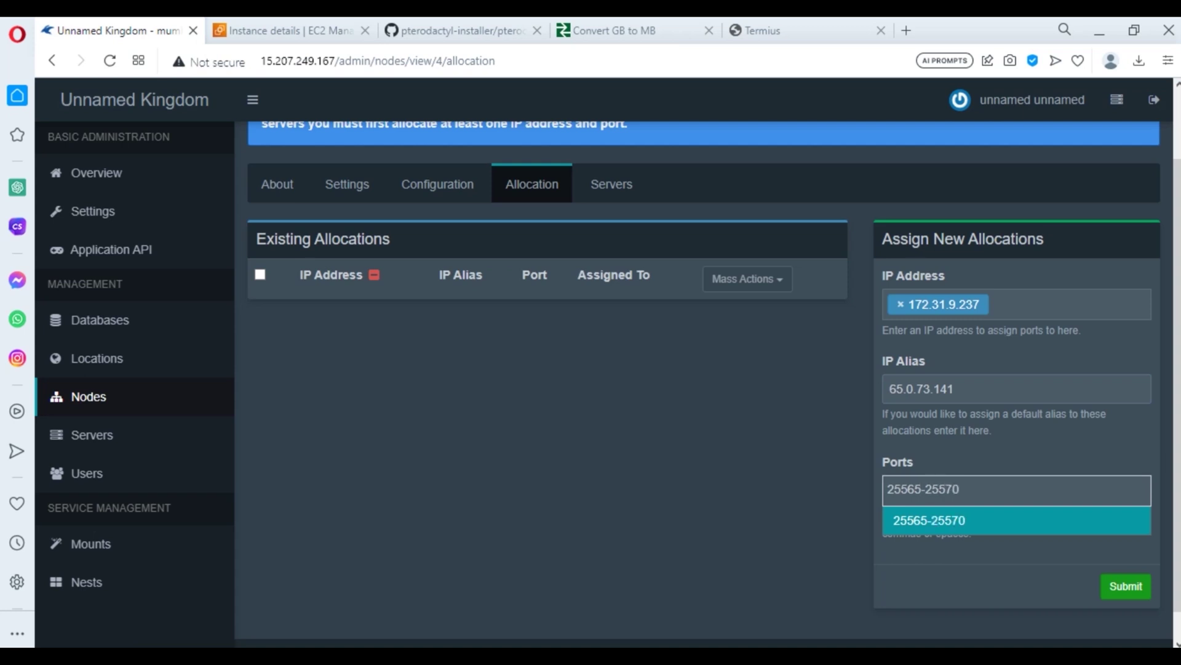
pyautogui.write('5565-25570')
pyautogui.press('Return')
pyautogui.press('Return')
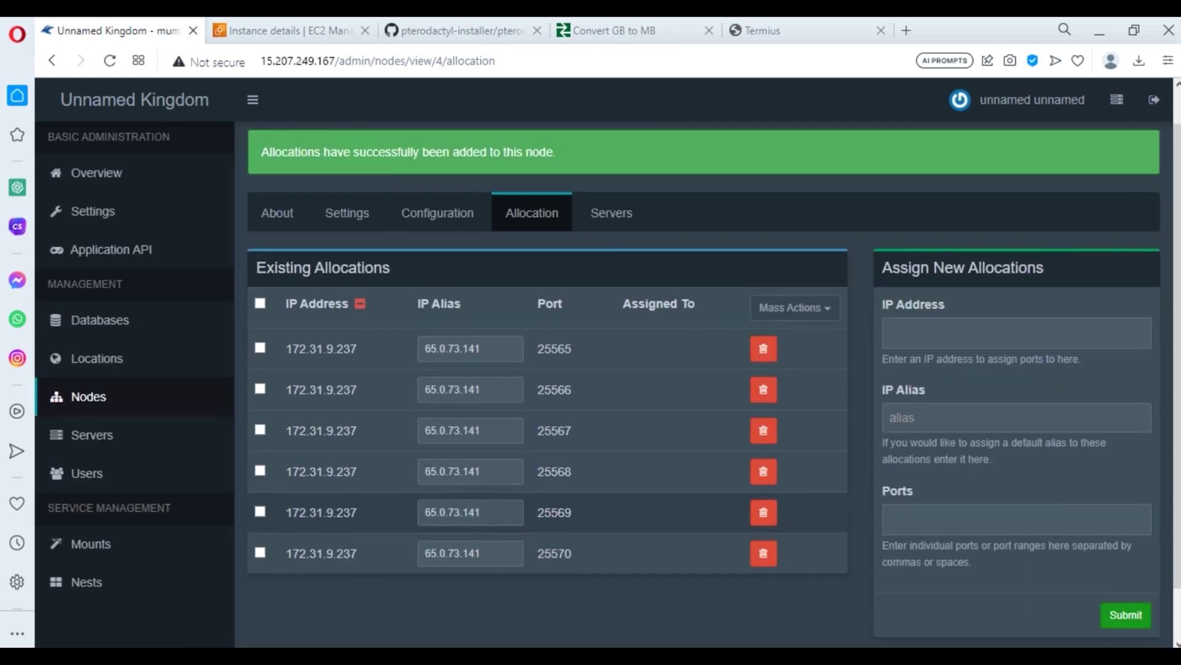
pyautogui.scroll(-1, 547, 431)
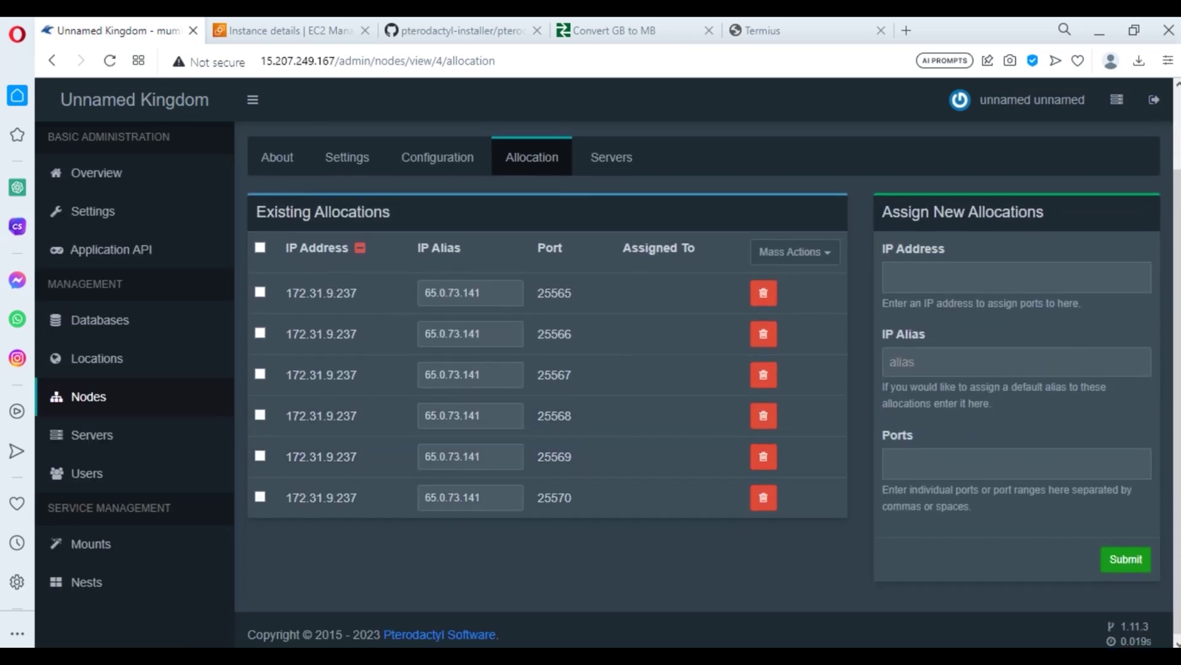
pyautogui.scroll(2, 438, 253)
# - Open the node's Configuration tab, then quit the open vim session and clear the terminal
pyautogui.click(437, 254)
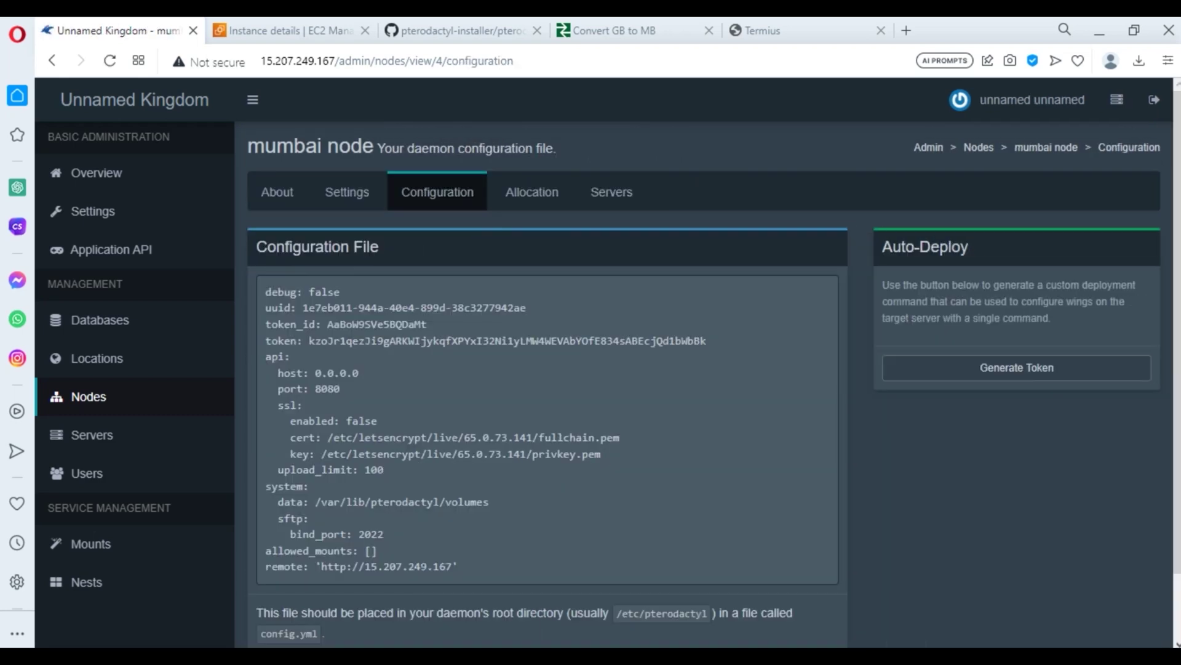
pyautogui.hotkey('alt', 'Tab')
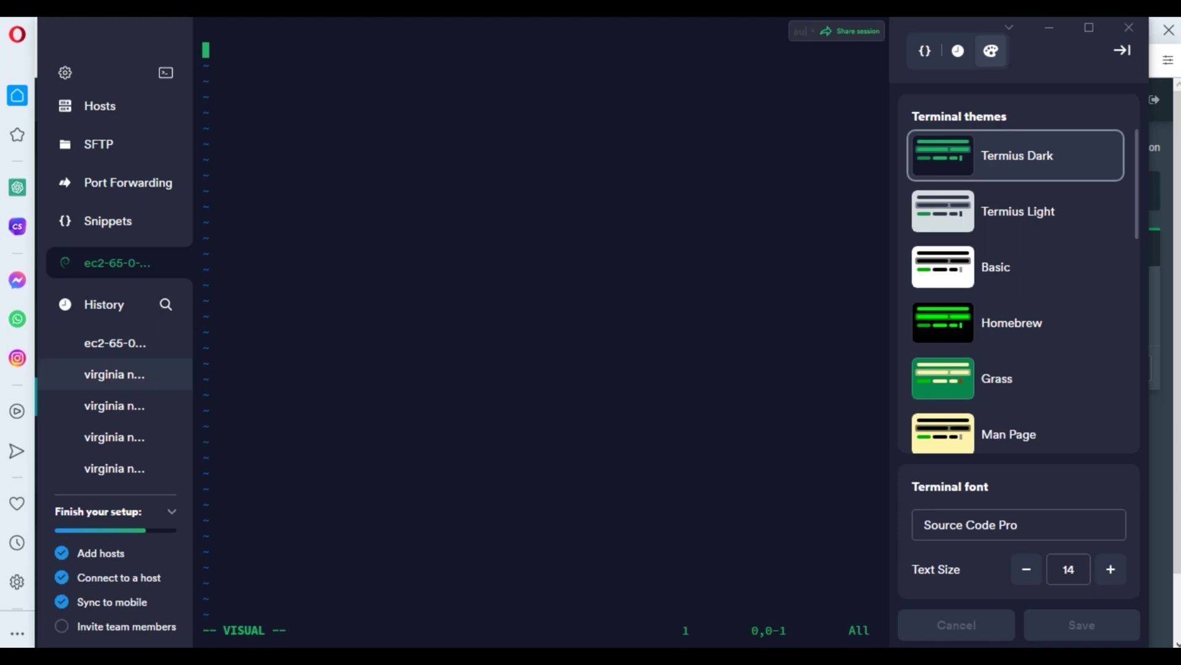
pyautogui.press('Escape')
pyautogui.hotkey('ctrl', 'c')
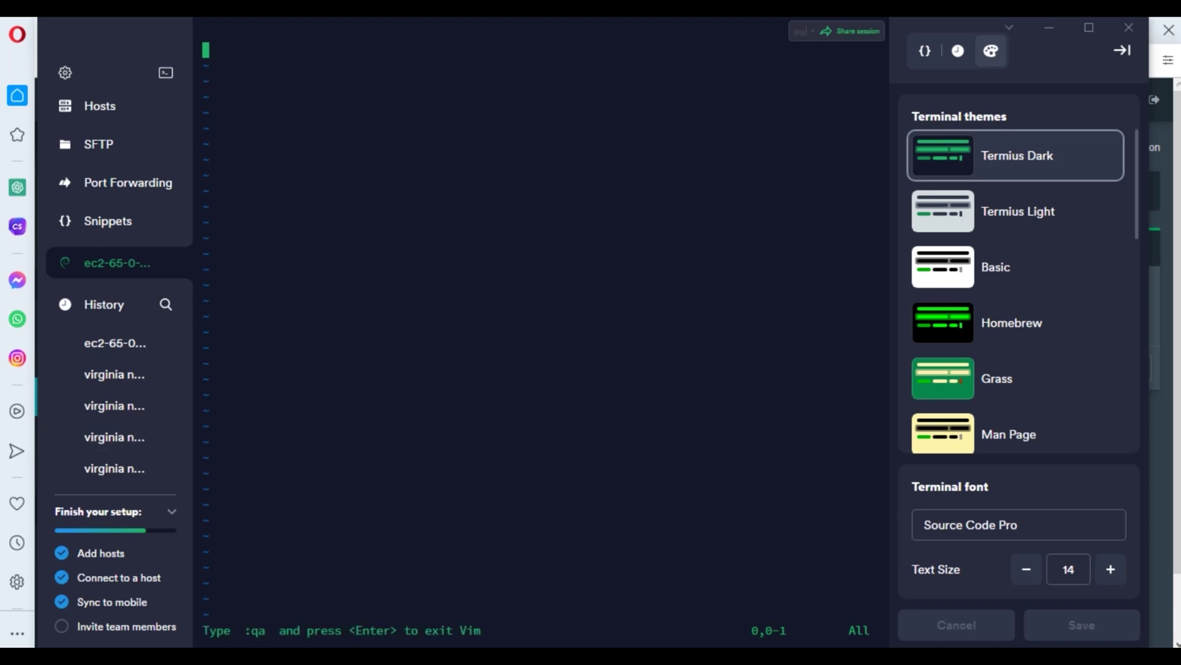
pyautogui.write(':qa')
pyautogui.press('Return')
pyautogui.write('clear')
pyautogui.press('Return')
# - Change to /etc/pterodactyl, open config.yml in vi and paste the panel's configuration
pyautogui.write('cd /etc/pterodactyl')
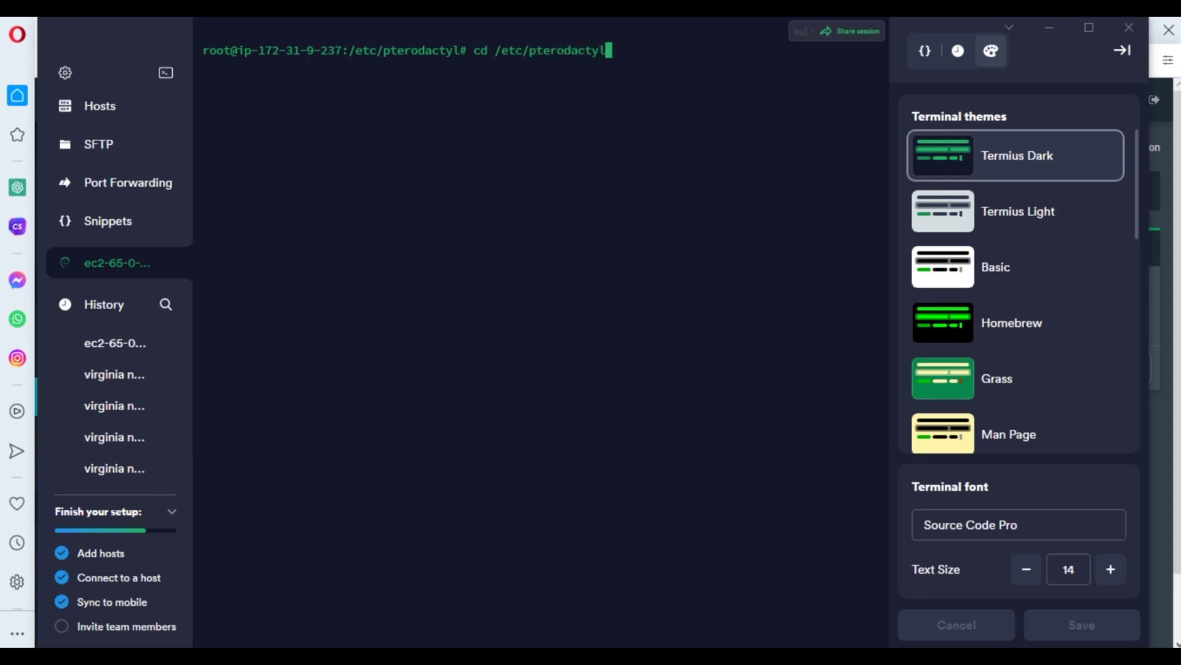
pyautogui.press('Return')
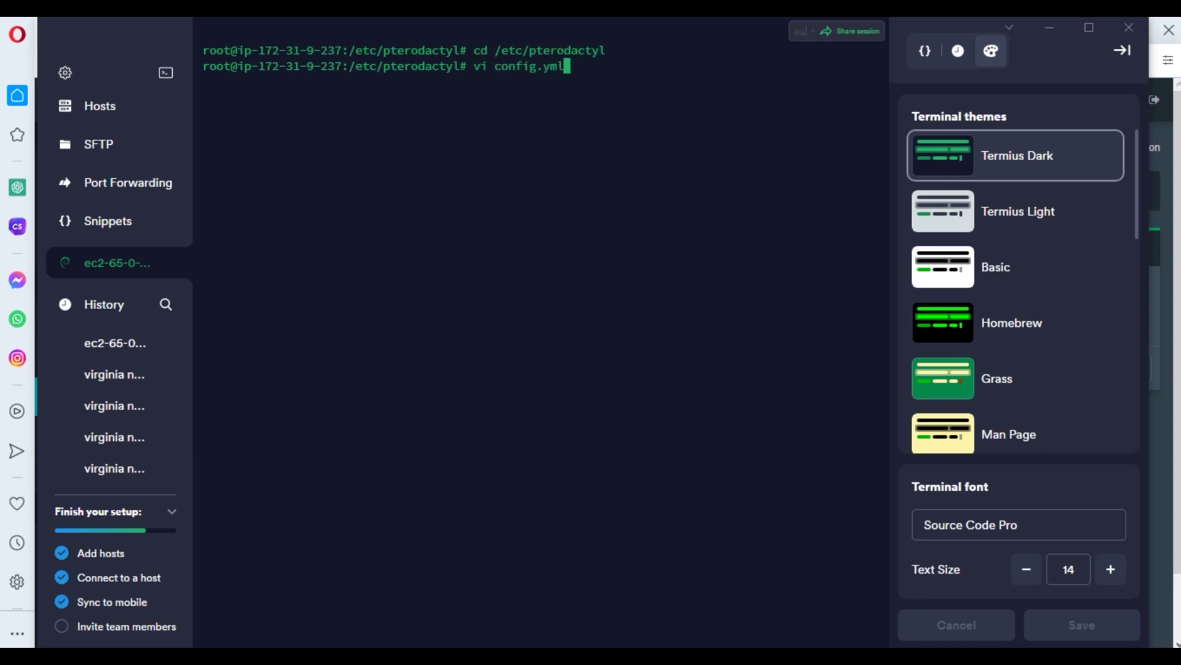
pyautogui.press('Return')
pyautogui.press('i')
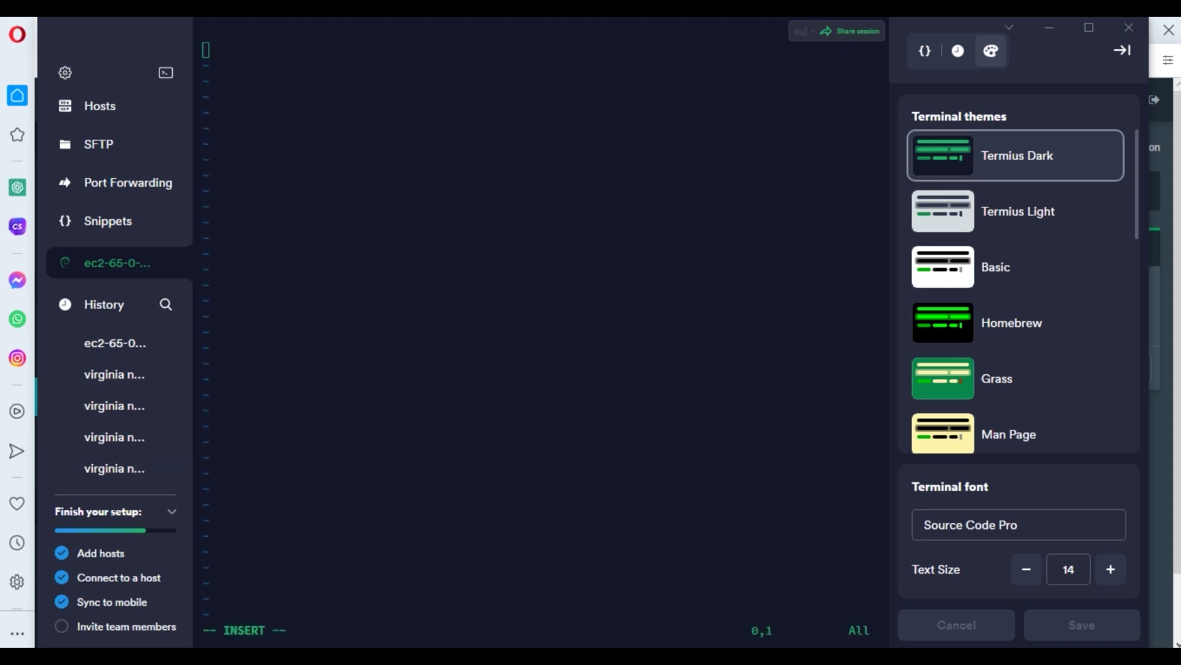
pyautogui.hotkey('alt', 'Tab')
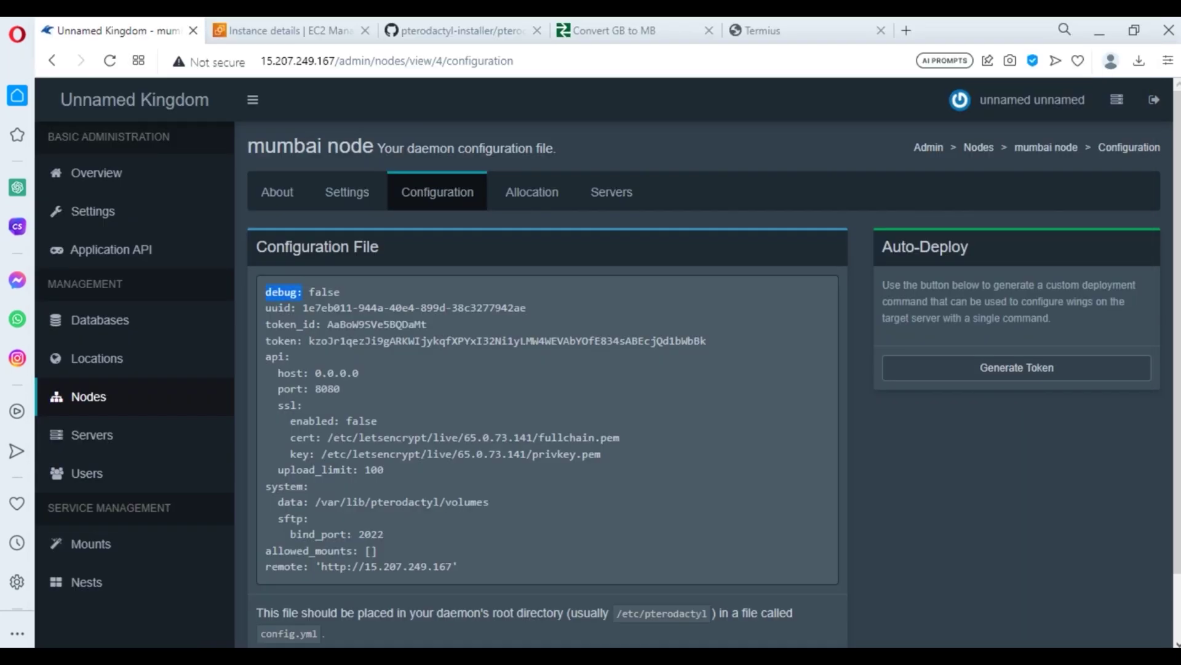
pyautogui.moveTo(303, 292); pyautogui.dragTo(459, 566)
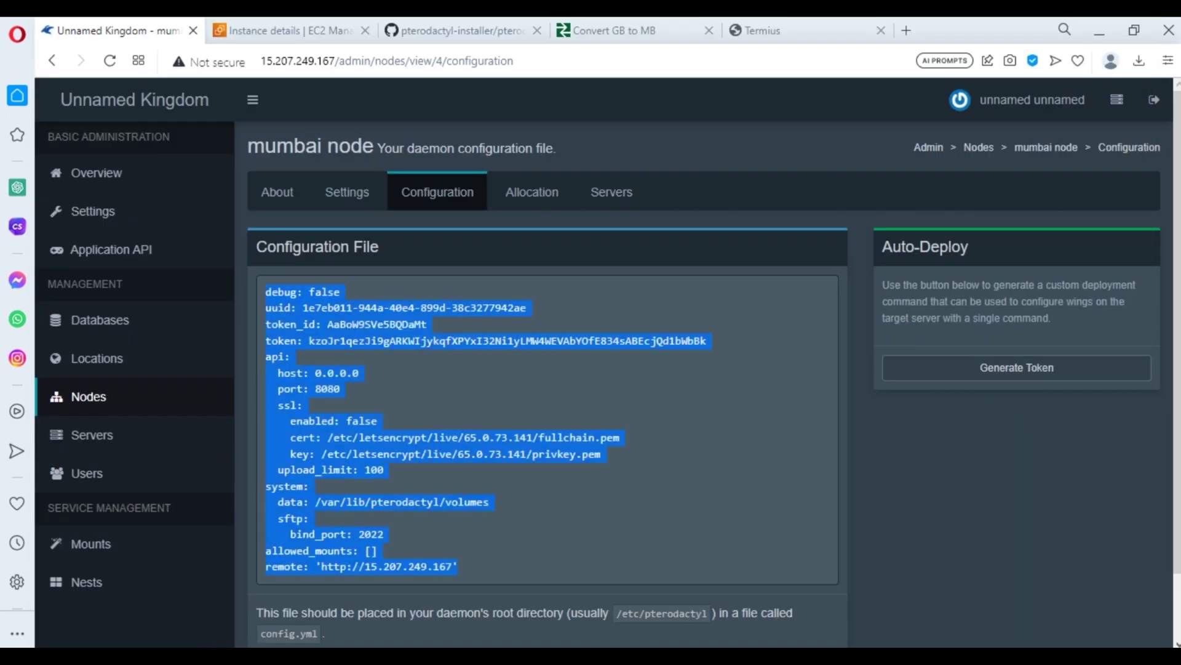
pyautogui.hotkey('alt', 'Tab')
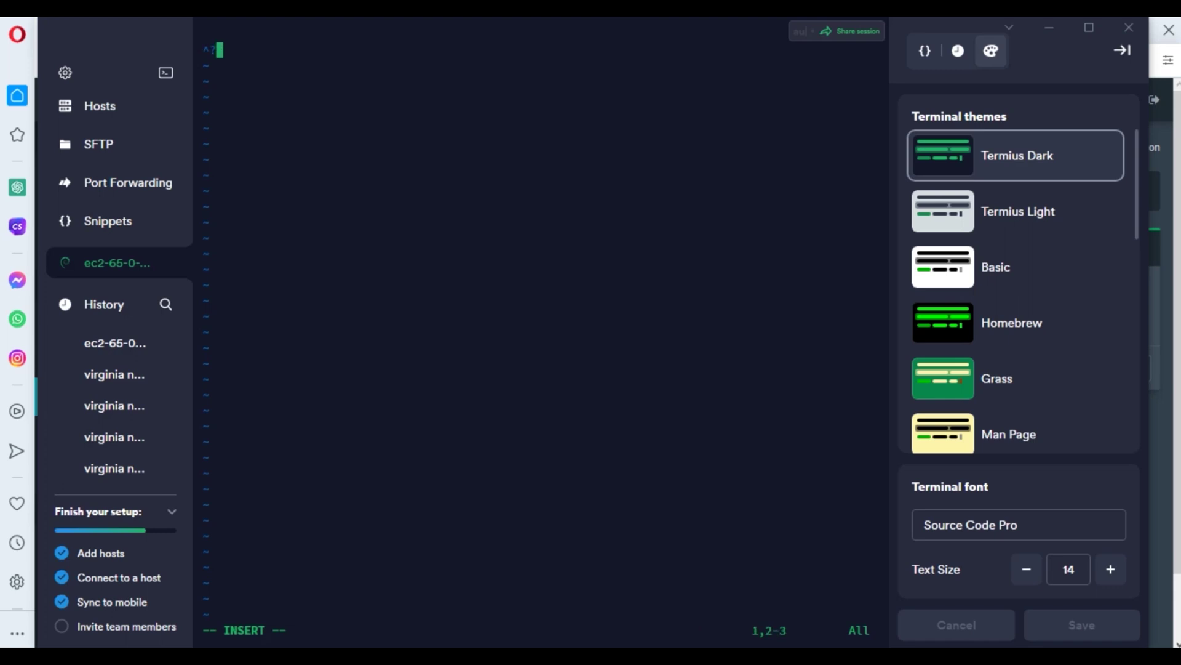
pyautogui.hotkey('ctrl', 'shift', 'v')
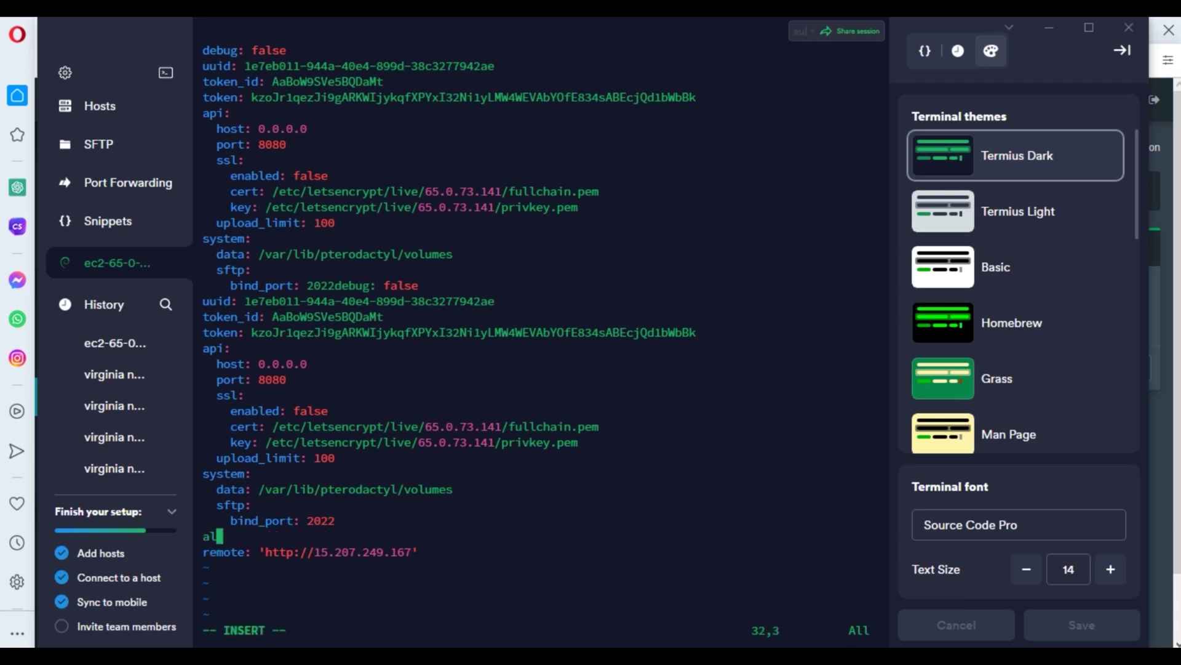
# - Clear out the duplicated configuration text, leaving a clean copy, and save config.yml
pyautogui.press('BackSpace')
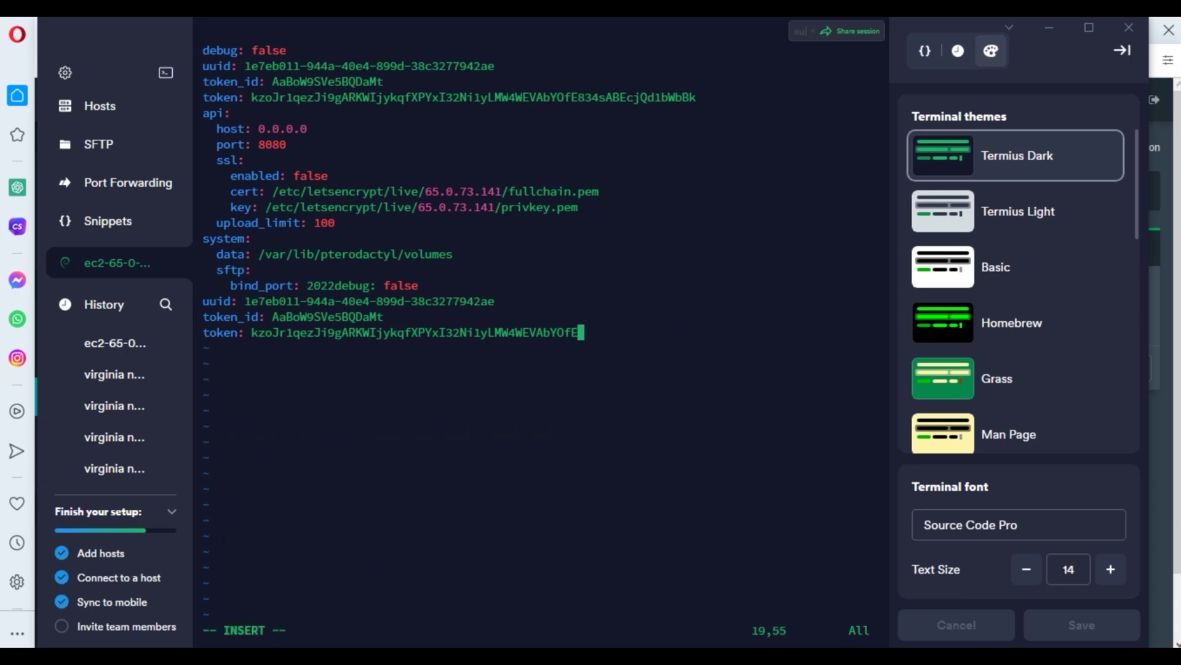
pyautogui.press('BackSpace')
pyautogui.press('Escape')
pyautogui.write(':q!')
pyautogui.press('Return')
pyautogui.hotkey('alt', 'Tab')
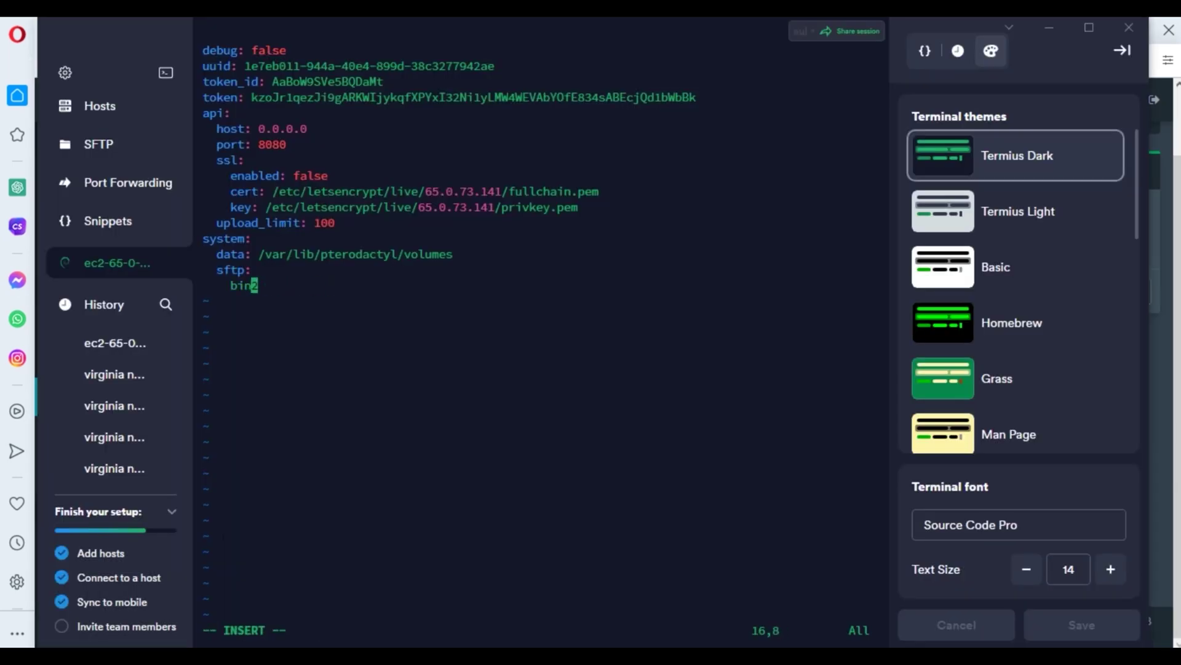
pyautogui.press('BackSpace')
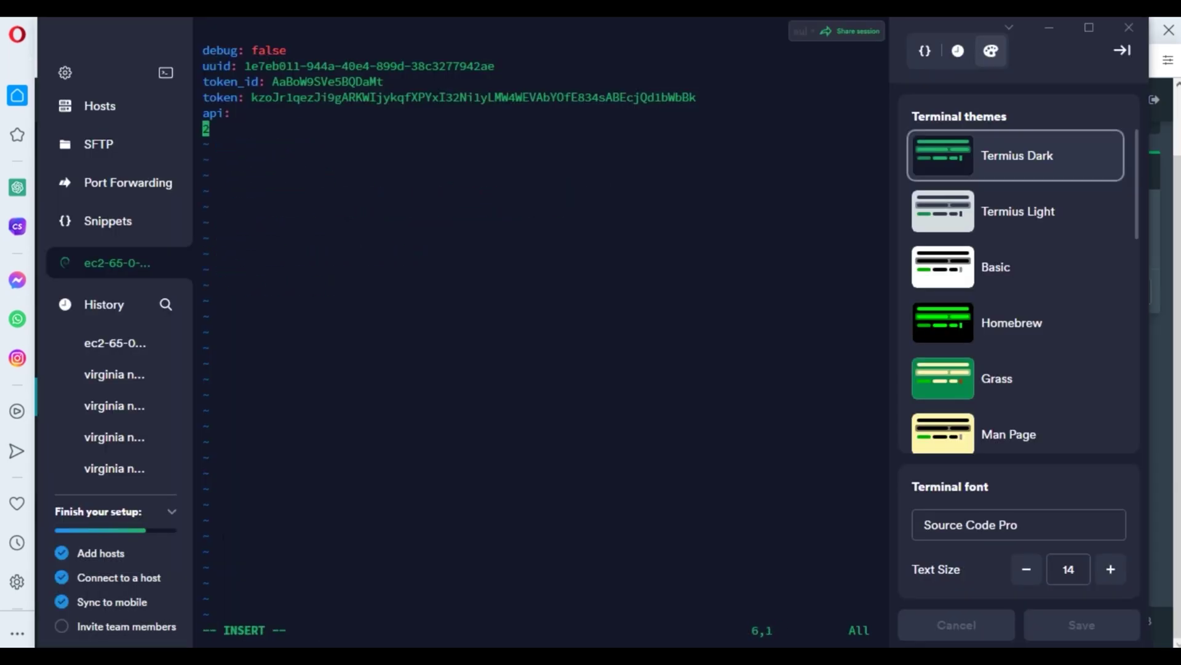
pyautogui.press('BackSpace')
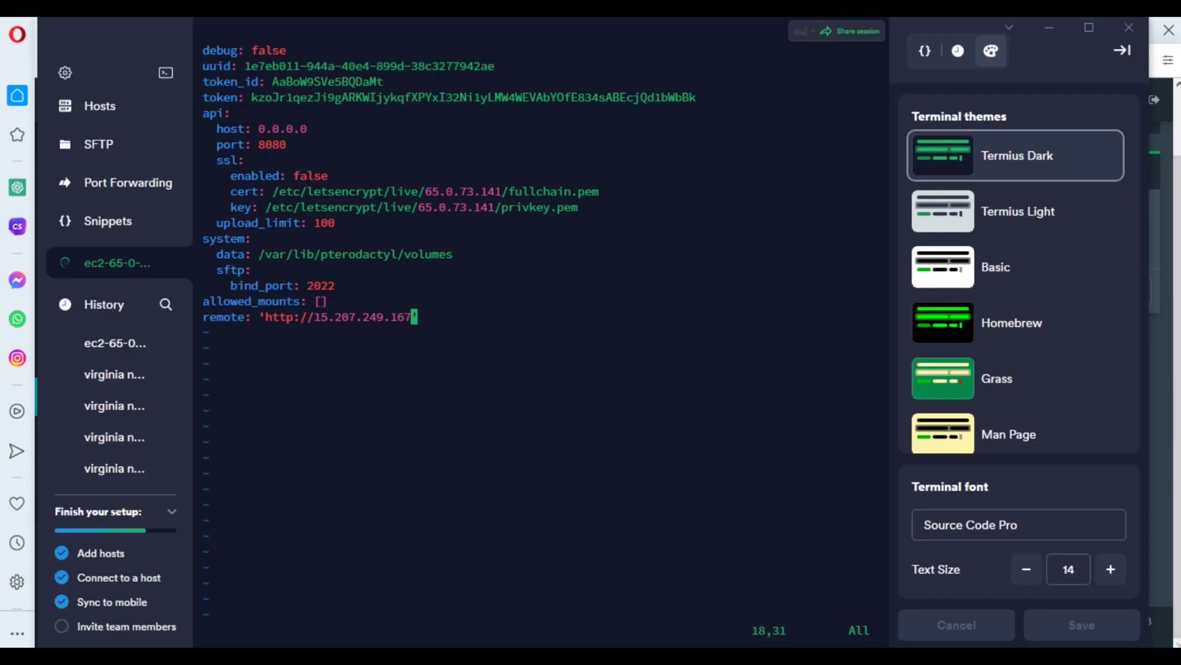
pyautogui.write(':wq')
pyautogui.press('Return')
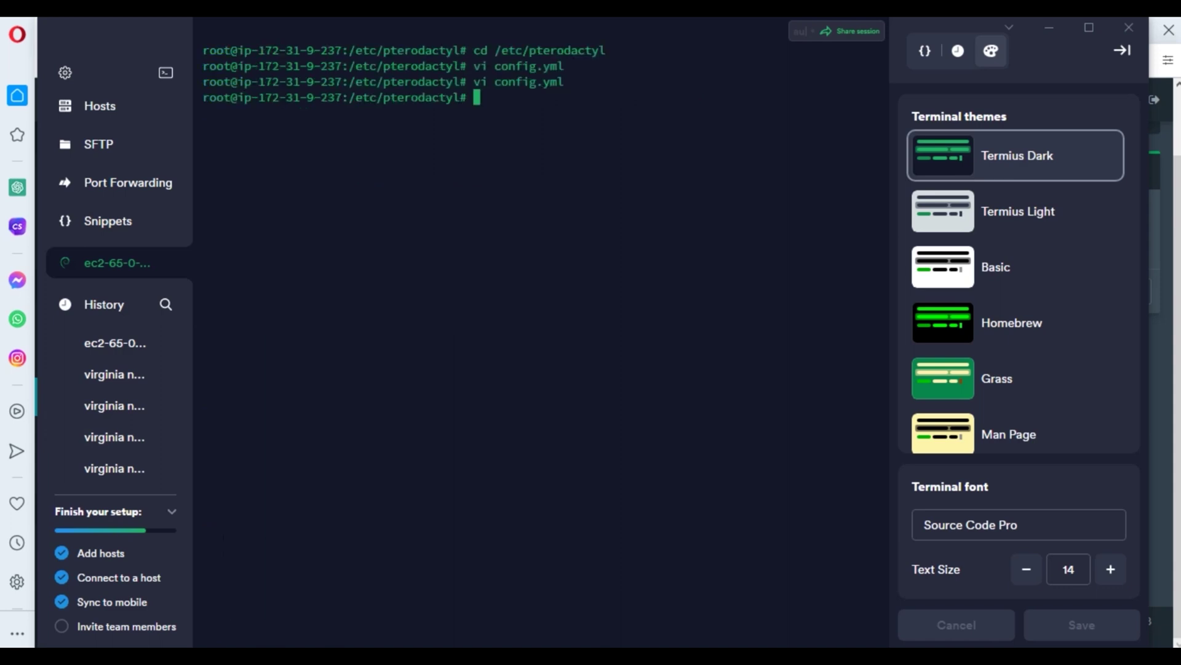
# - Run Wings in debug mode and reload the panel's node list to check its status
pyautogui.hotkey('alt', 'Tab')
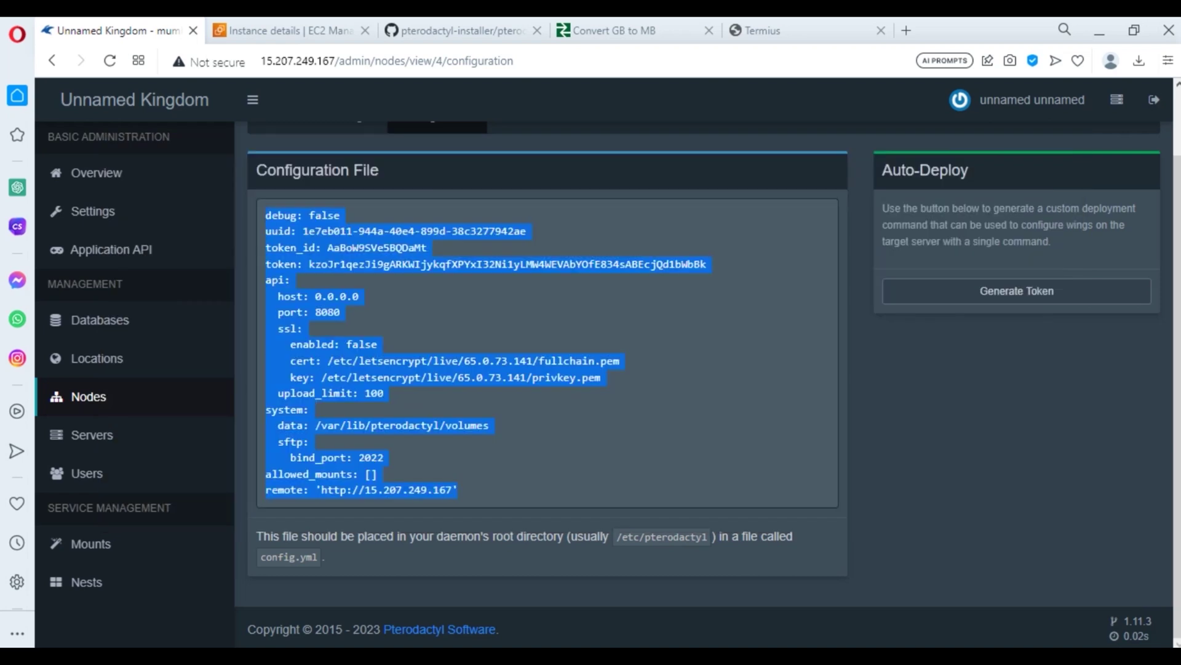
pyautogui.hotkey('alt', 'Tab')
pyautogui.hotkey('alt', 'Tab')
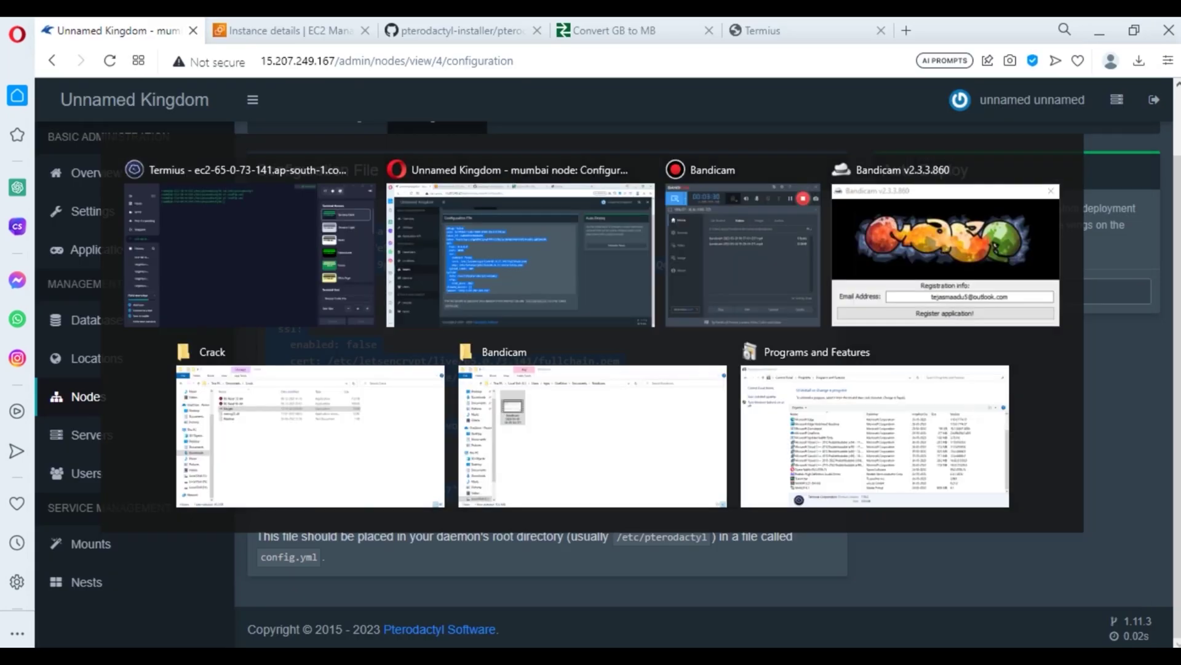
pyautogui.scroll(1, 708, 381)
pyautogui.scroll(1, 708, 382)
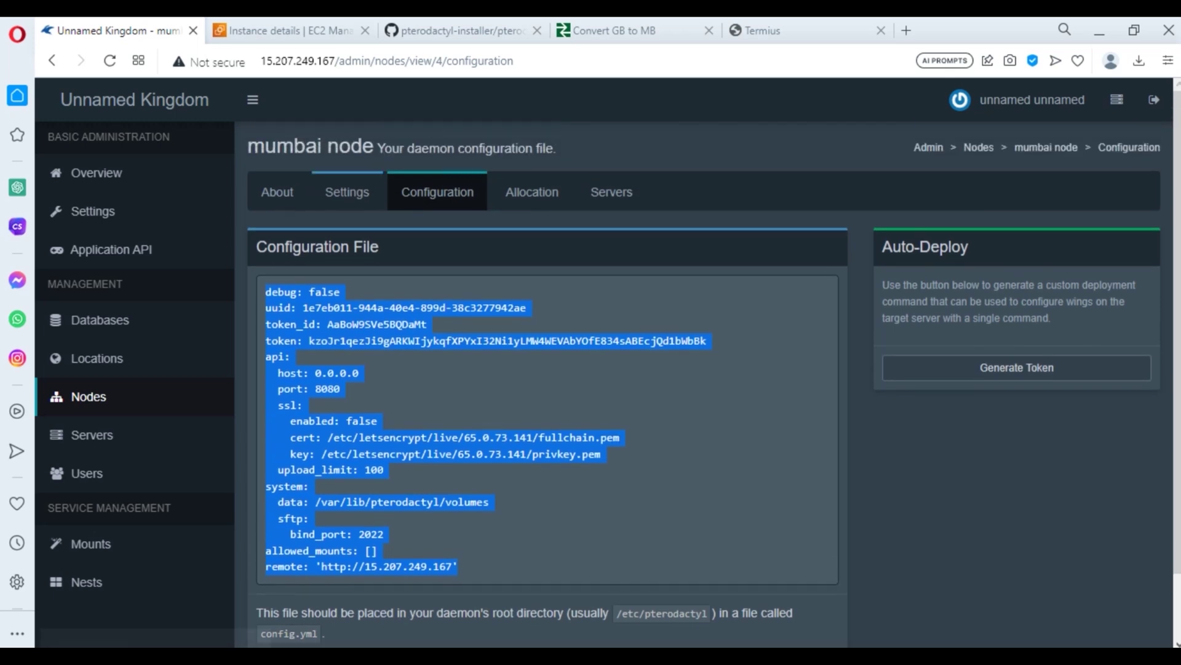
pyautogui.click(89, 396)
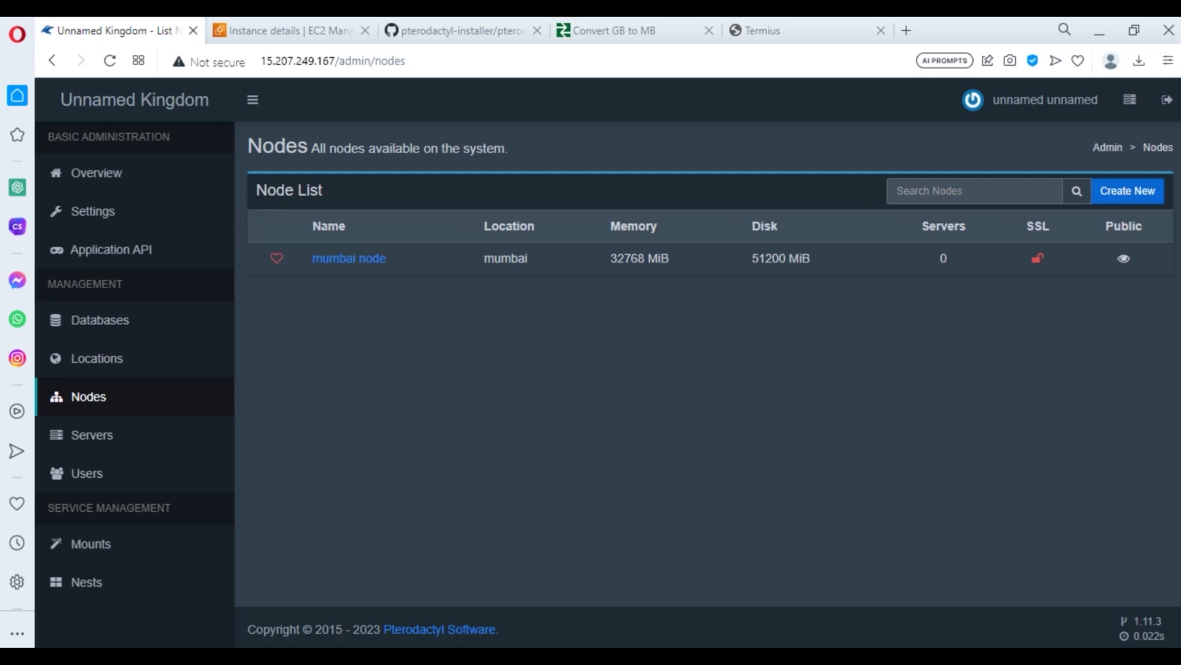
pyautogui.hotkey('alt', 'Tab')
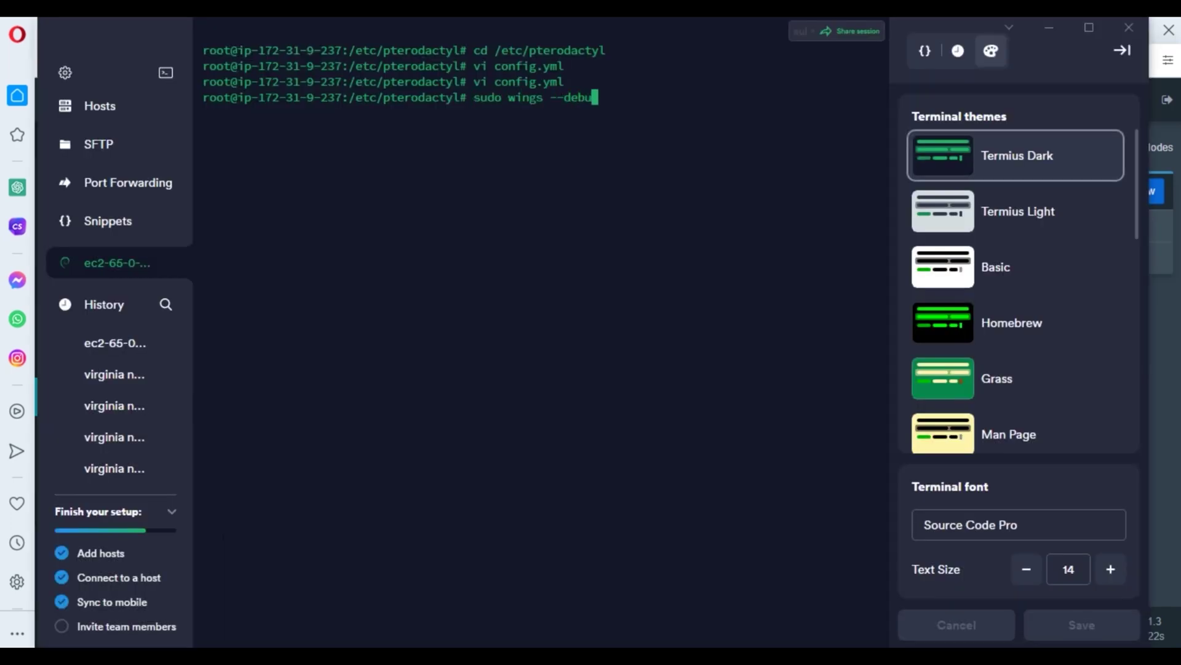
pyautogui.write('g')
pyautogui.press('Return')
pyautogui.hotkey('alt', 'Tab')
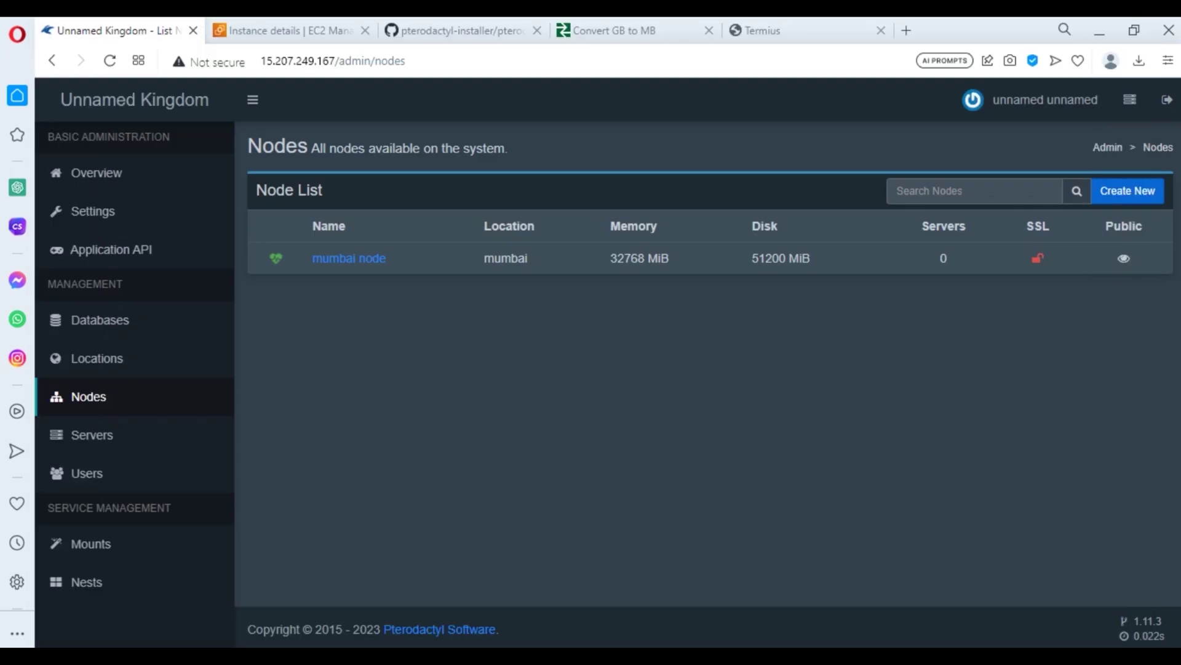
pyautogui.moveTo(275, 258)
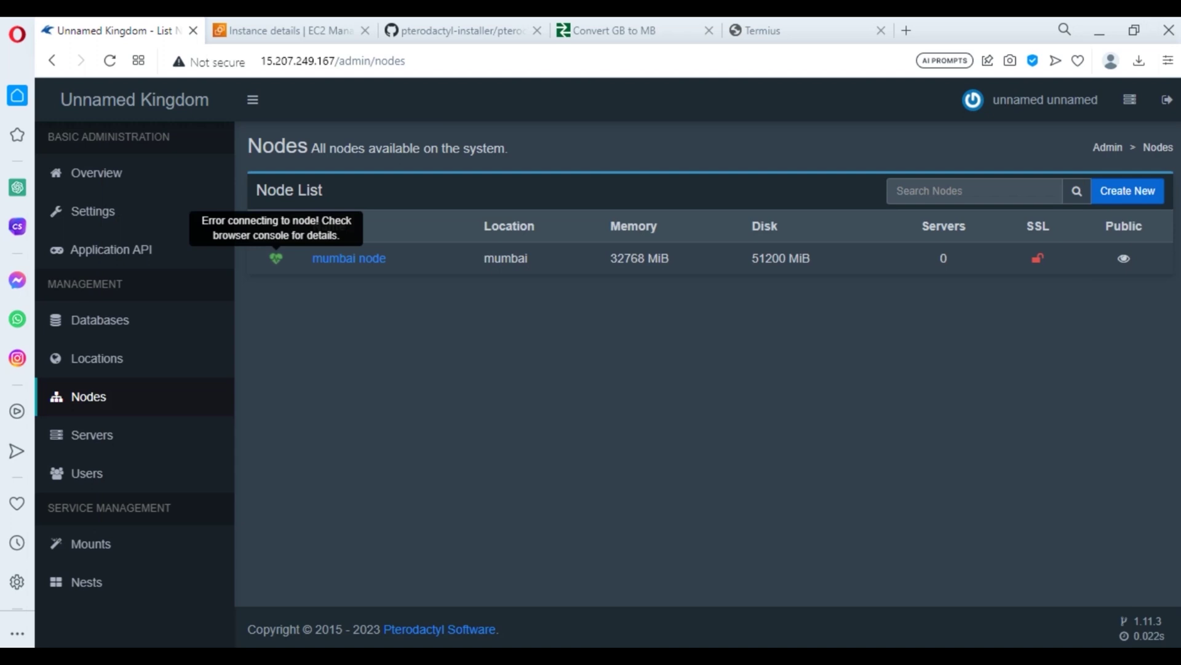
pyautogui.press('F5')
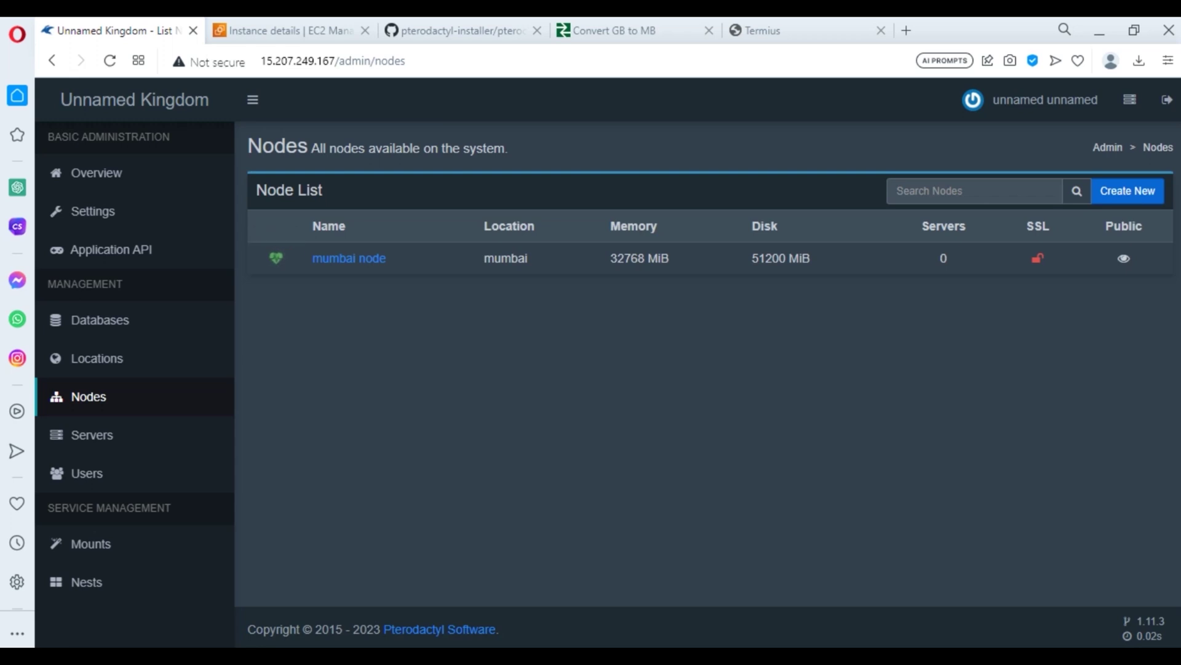
# - Stop the Wings log, start it with 'systemctl start wings', and close the terminal
pyautogui.hotkey('alt', 'Tab')
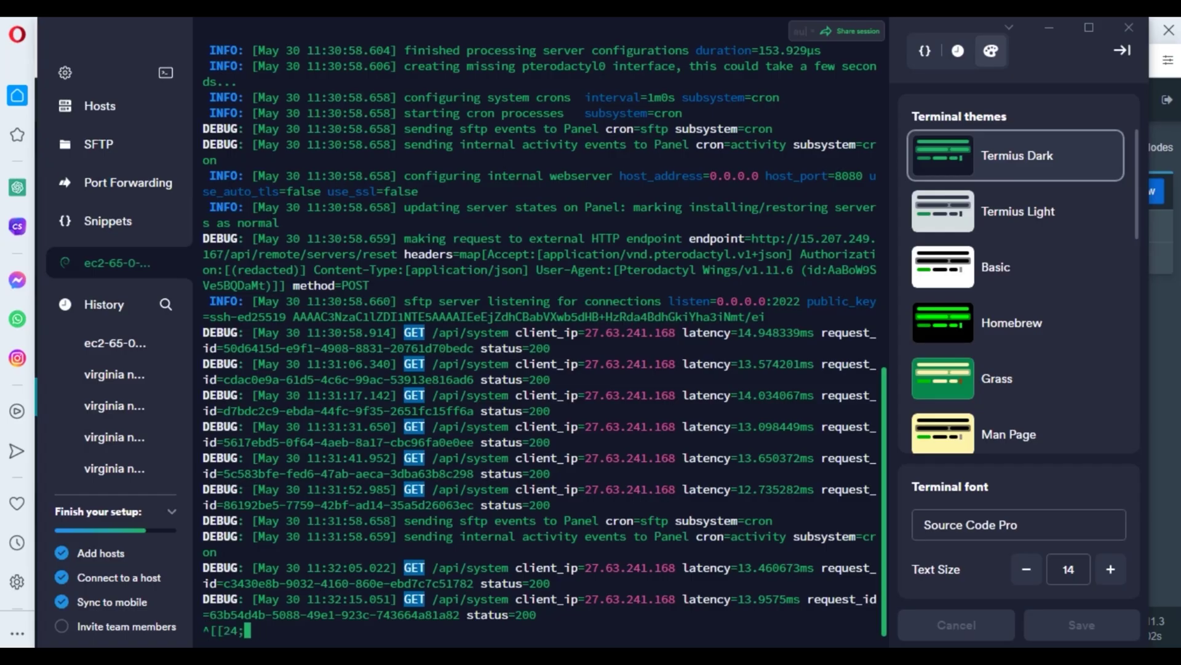
pyautogui.hotkey('ctrl', 'c')
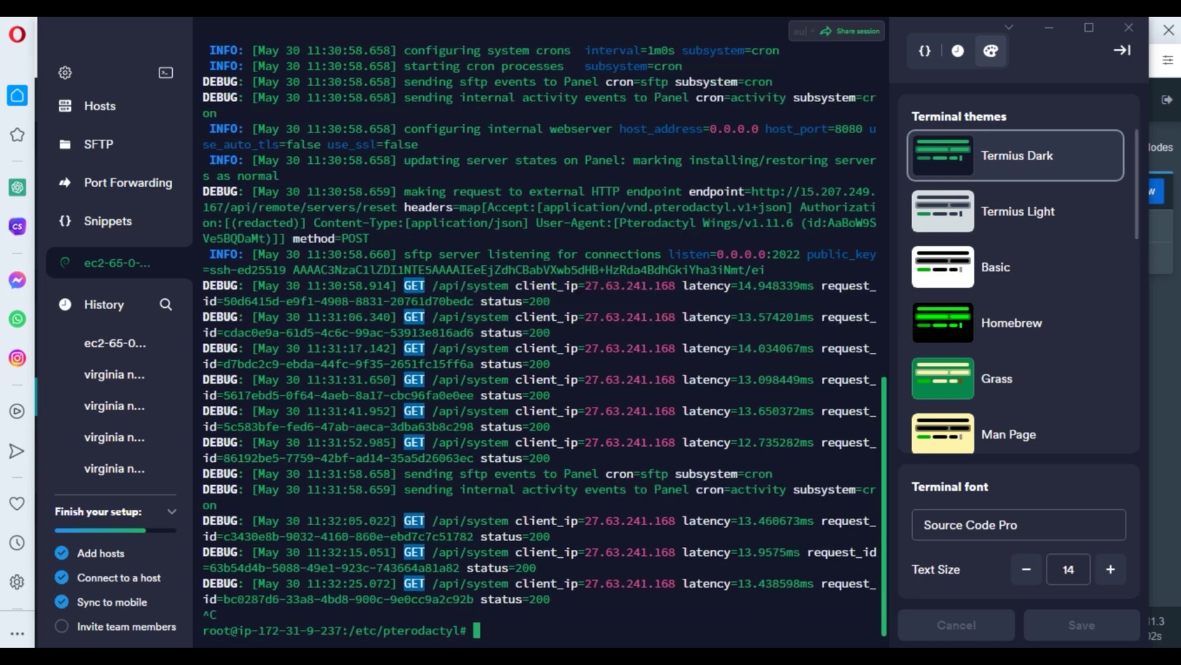
pyautogui.write('systemctl start wings')
pyautogui.press('Return')
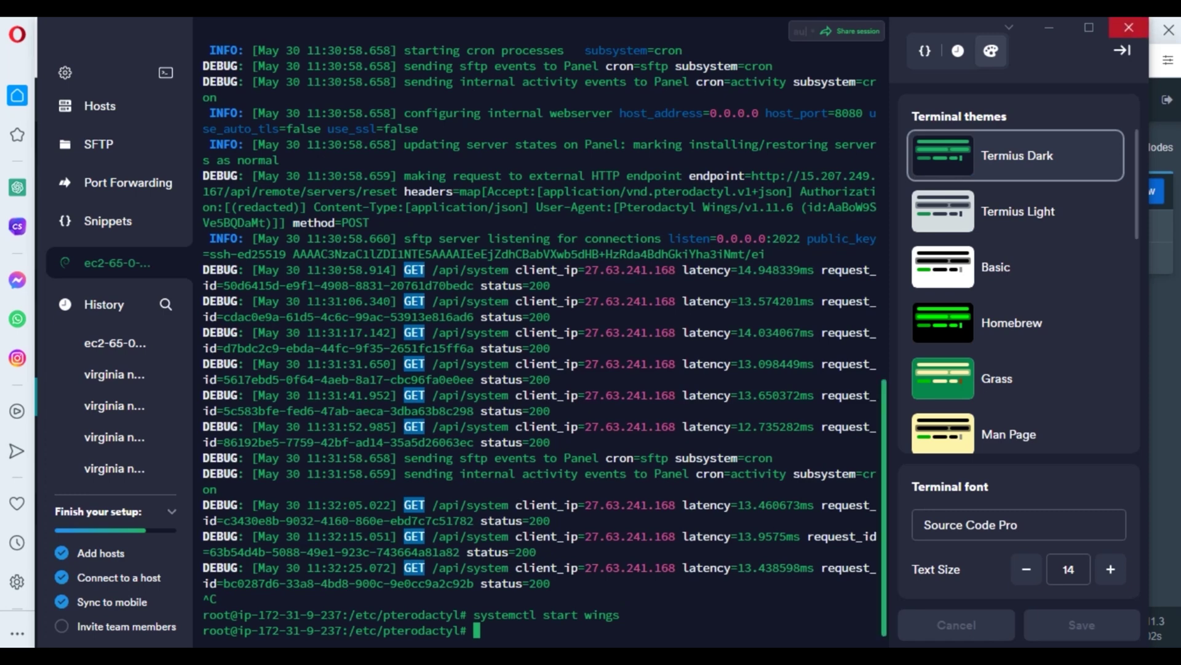
pyautogui.click(1129, 27)
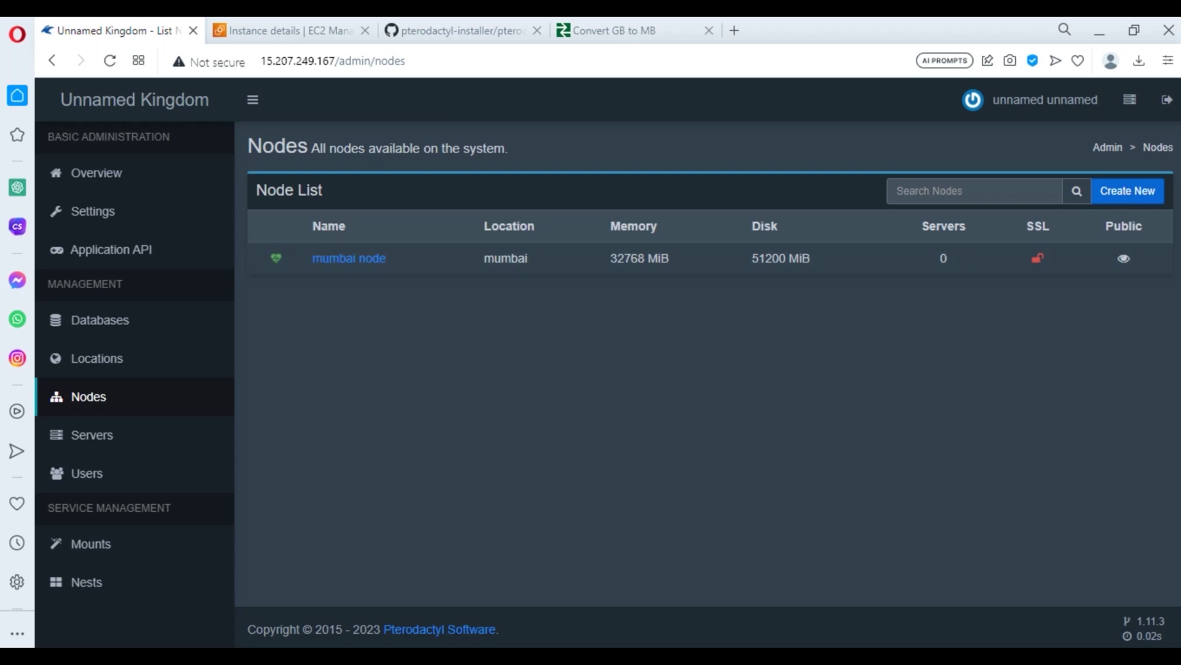
# - Start a new server named 'my first server in my own panel' and assign its owner account
pyautogui.click(92, 434)
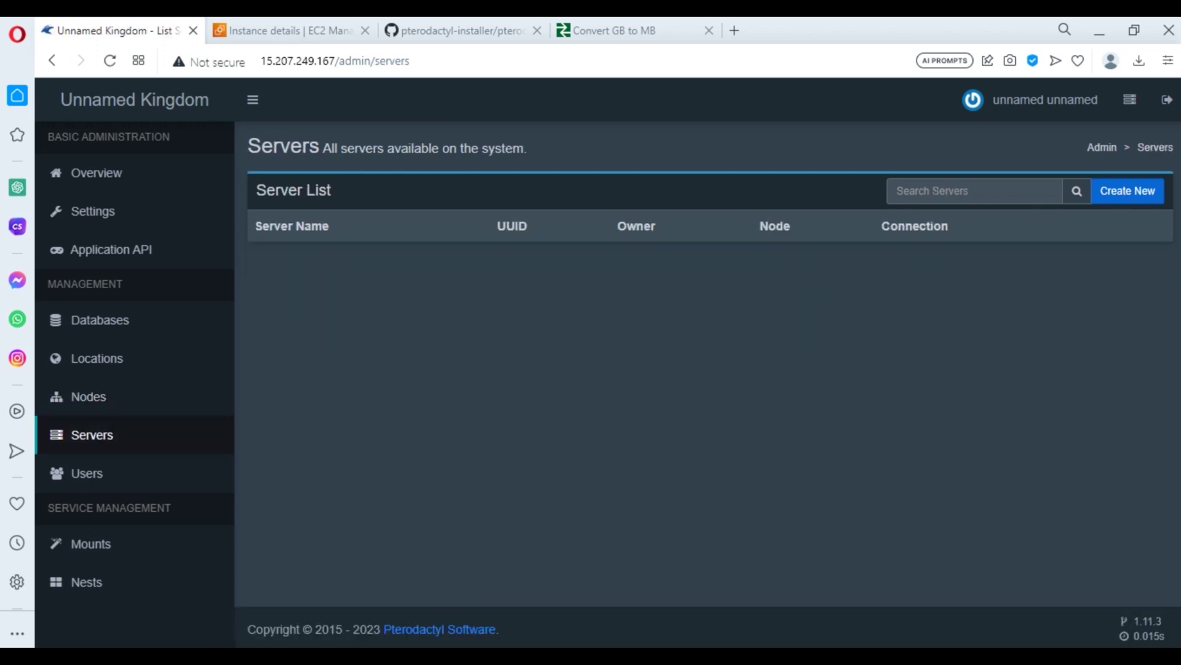
pyautogui.click(1128, 191)
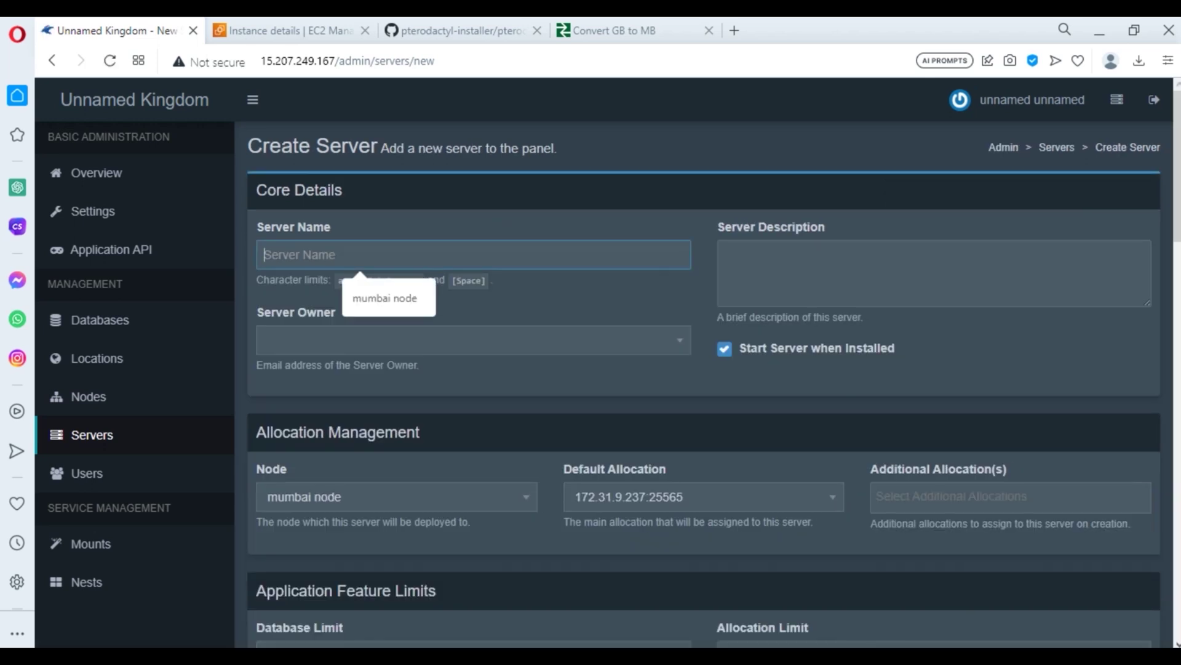
pyautogui.write('my y')
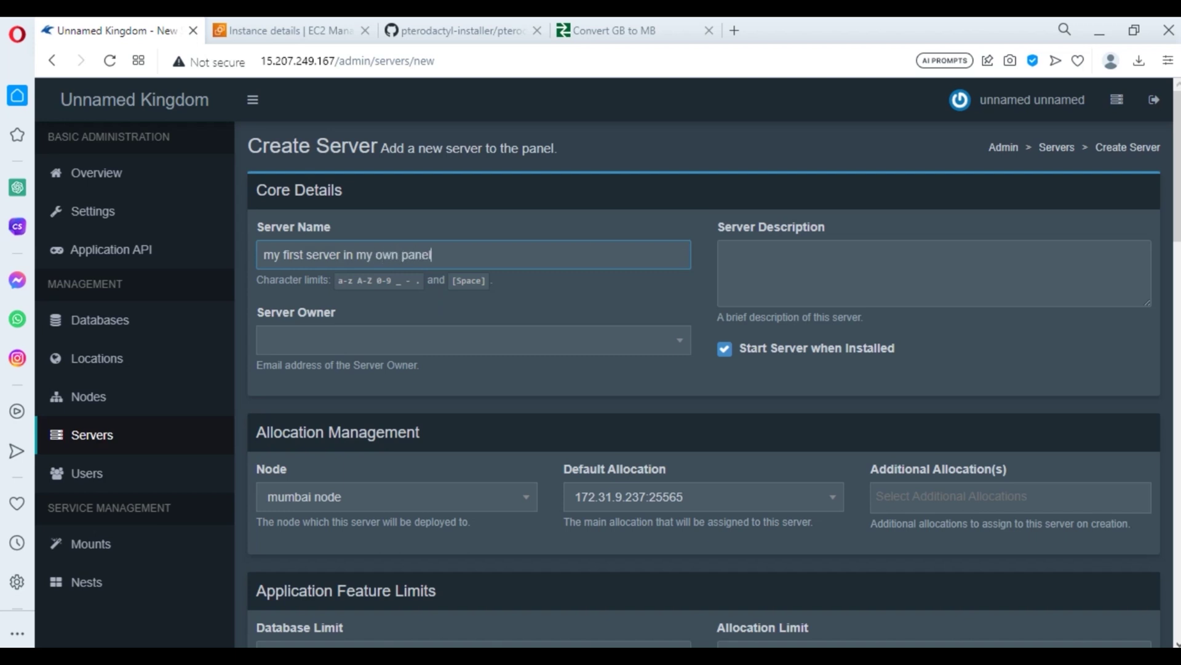
pyautogui.click(468, 340)
pyautogui.write('unn')
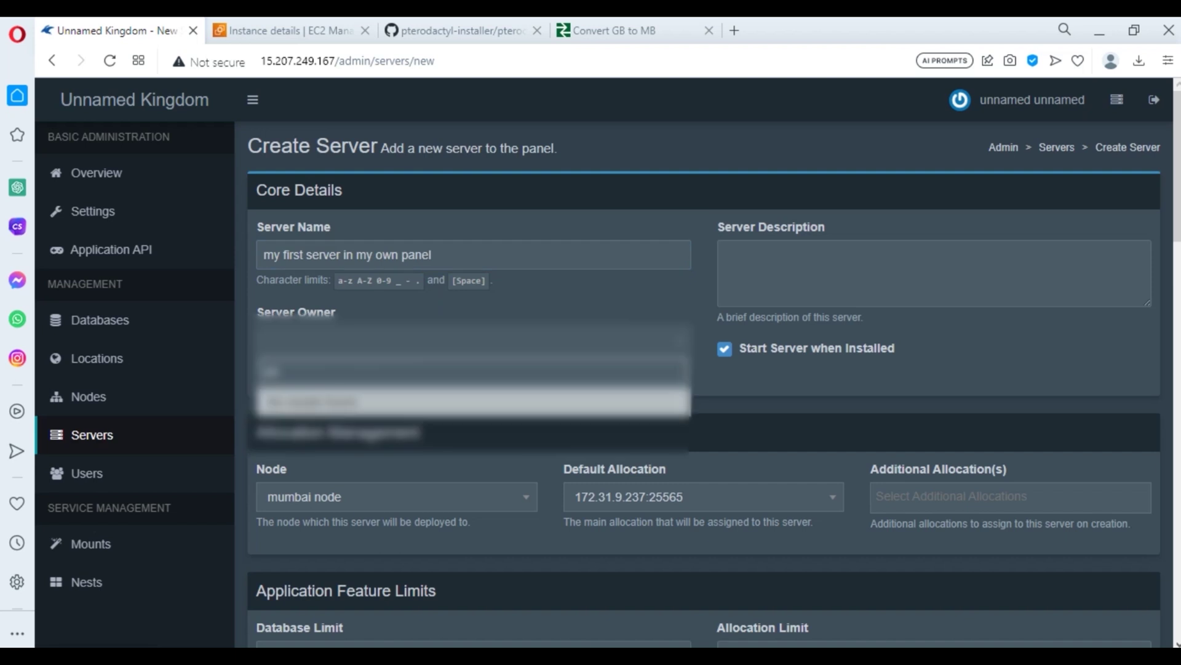
pyautogui.press('BackSpace')
pyautogui.press('BackSpace')
pyautogui.press('BackSpace')
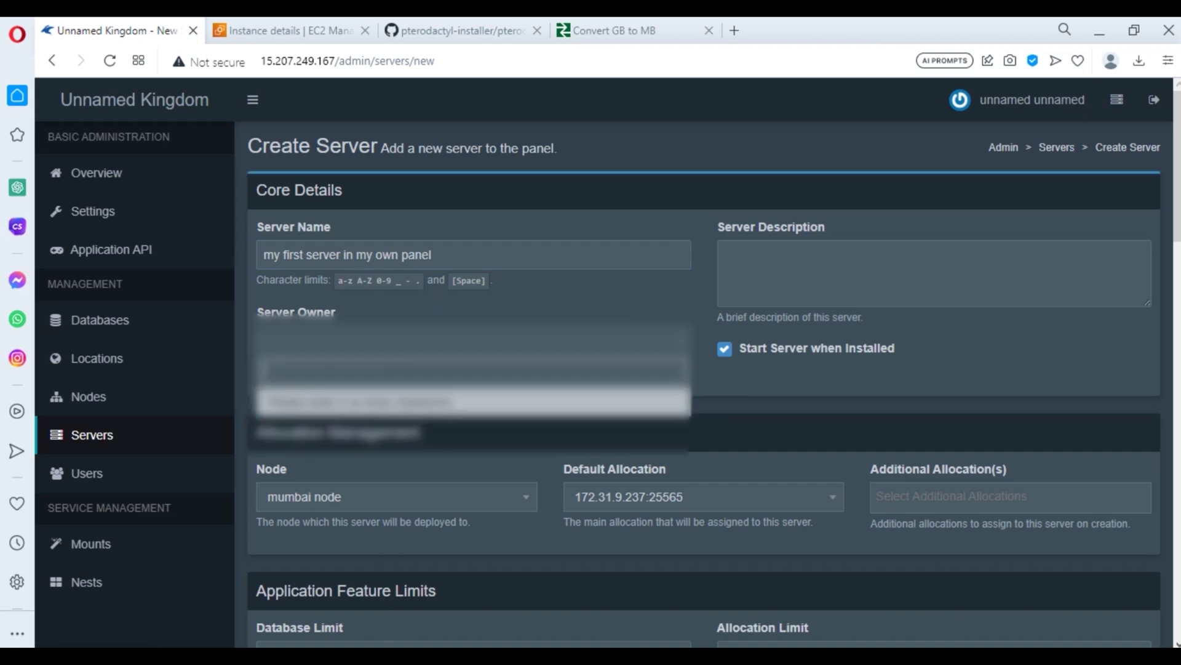
pyautogui.press('Return')
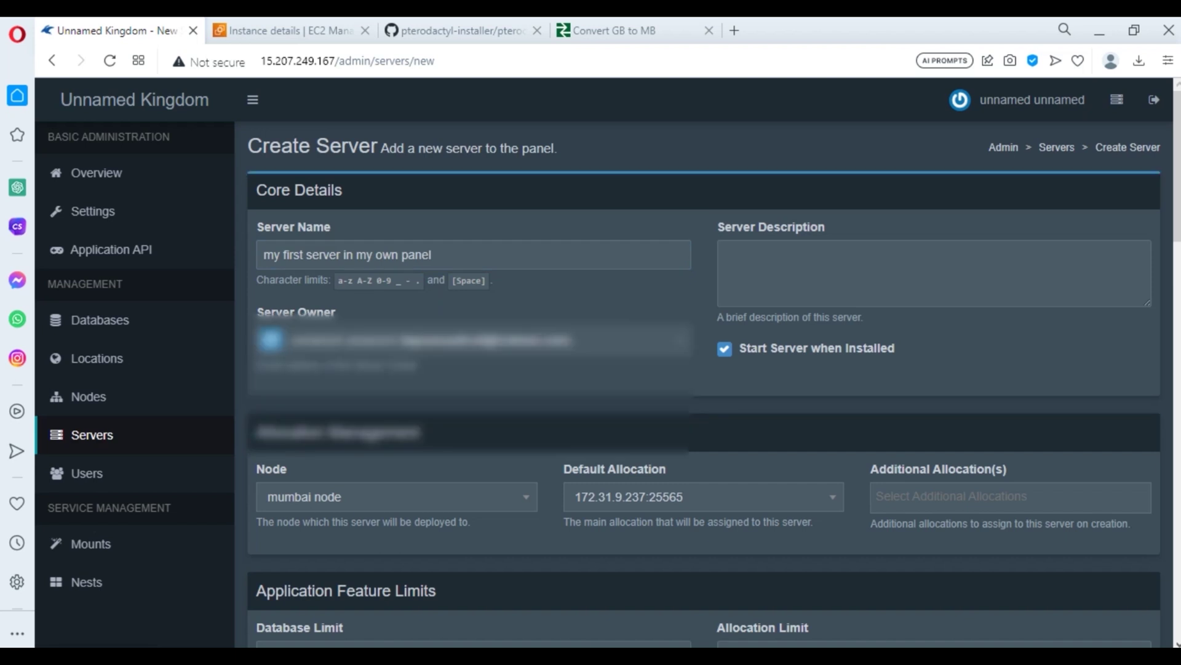
# - Set CPU limit 0, memory 32768 MiB and disk space 51200 MiB
pyautogui.scroll(-1, 704, 369)
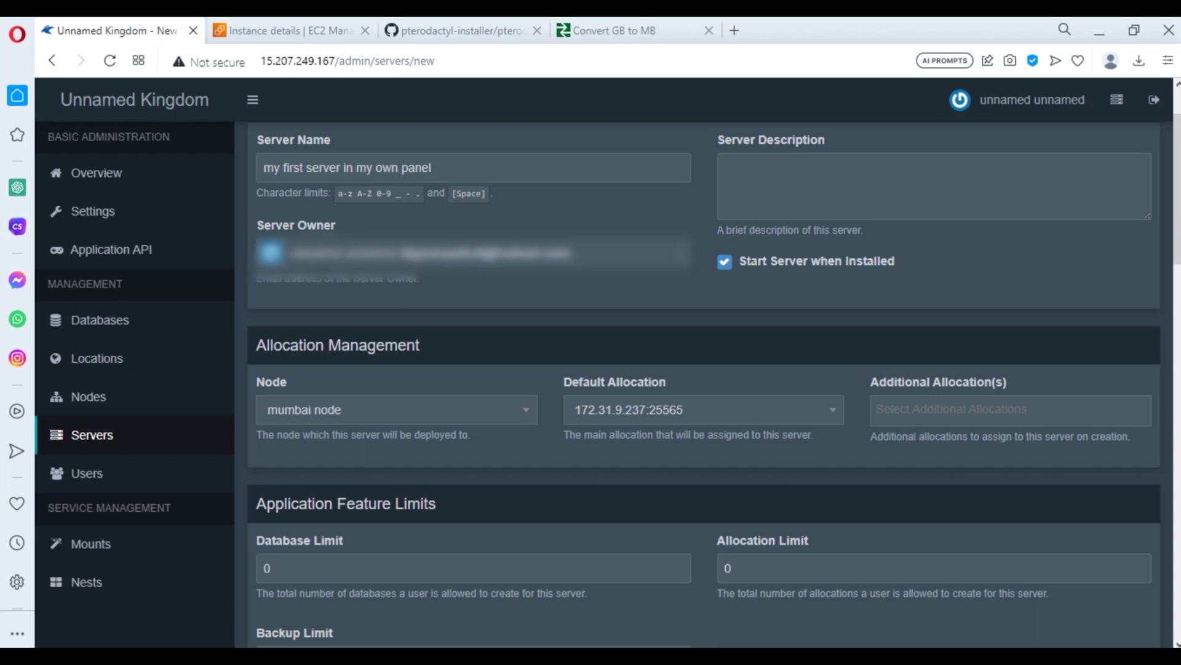
pyautogui.scroll(-5, 704, 369)
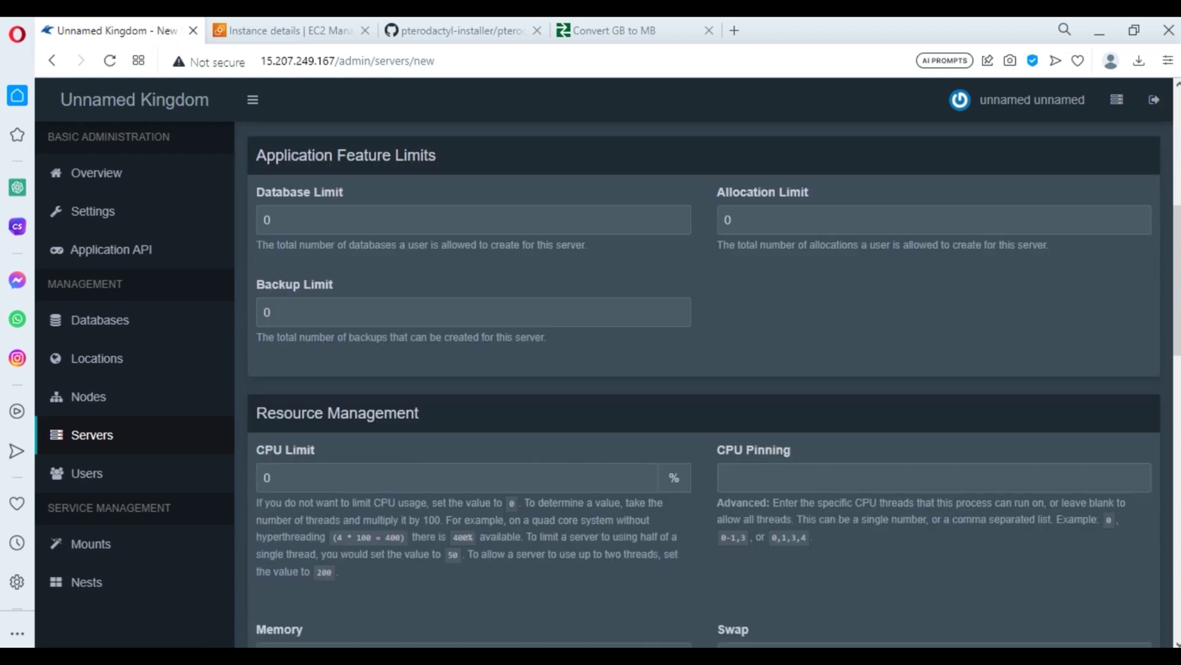
pyautogui.scroll(-3, 704, 387)
pyautogui.click(431, 303)
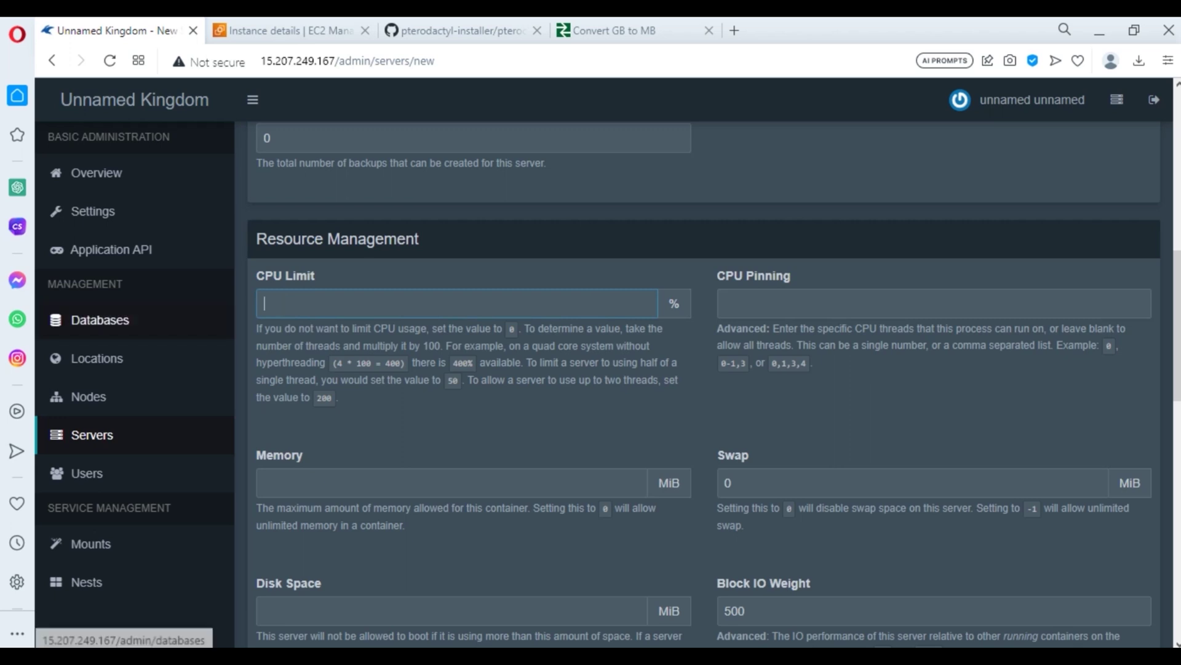
pyautogui.write('0')
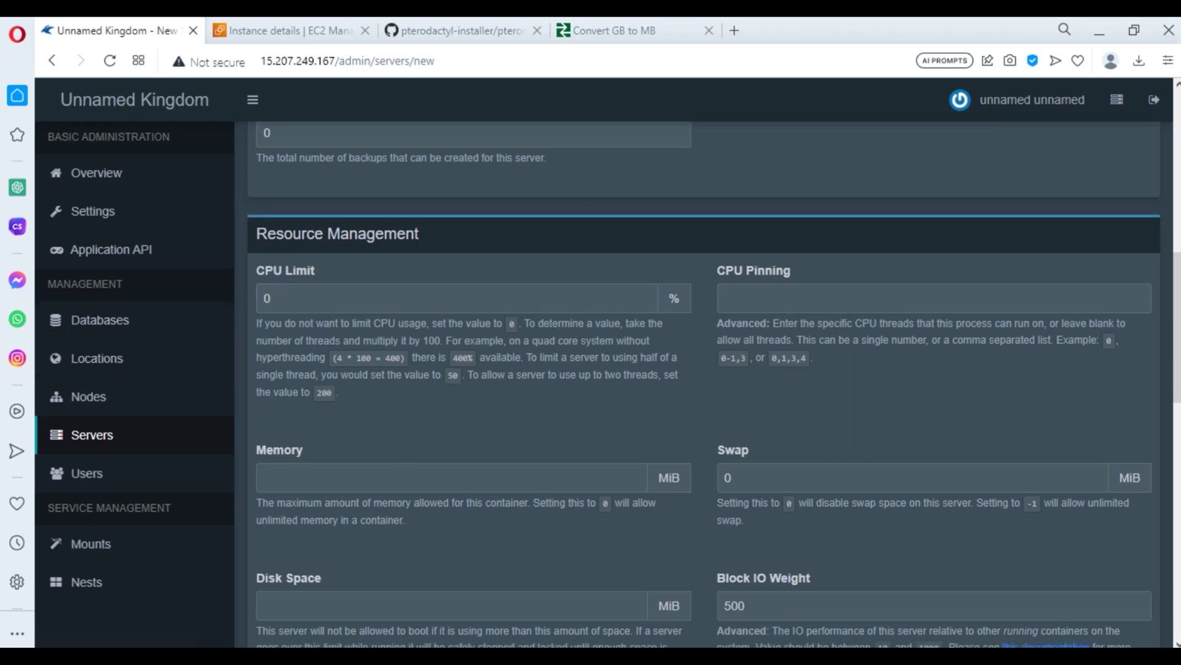
pyautogui.scroll(-1, 715, 385)
pyautogui.click(360, 395)
pyautogui.press('Return')
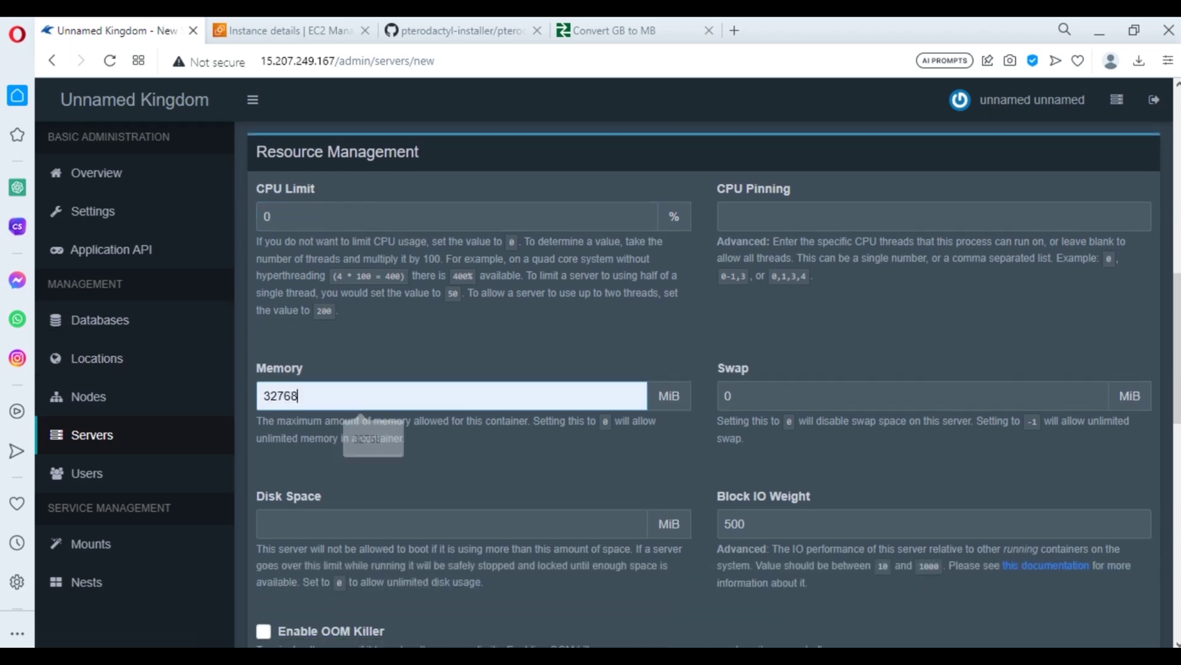
pyautogui.click(359, 524)
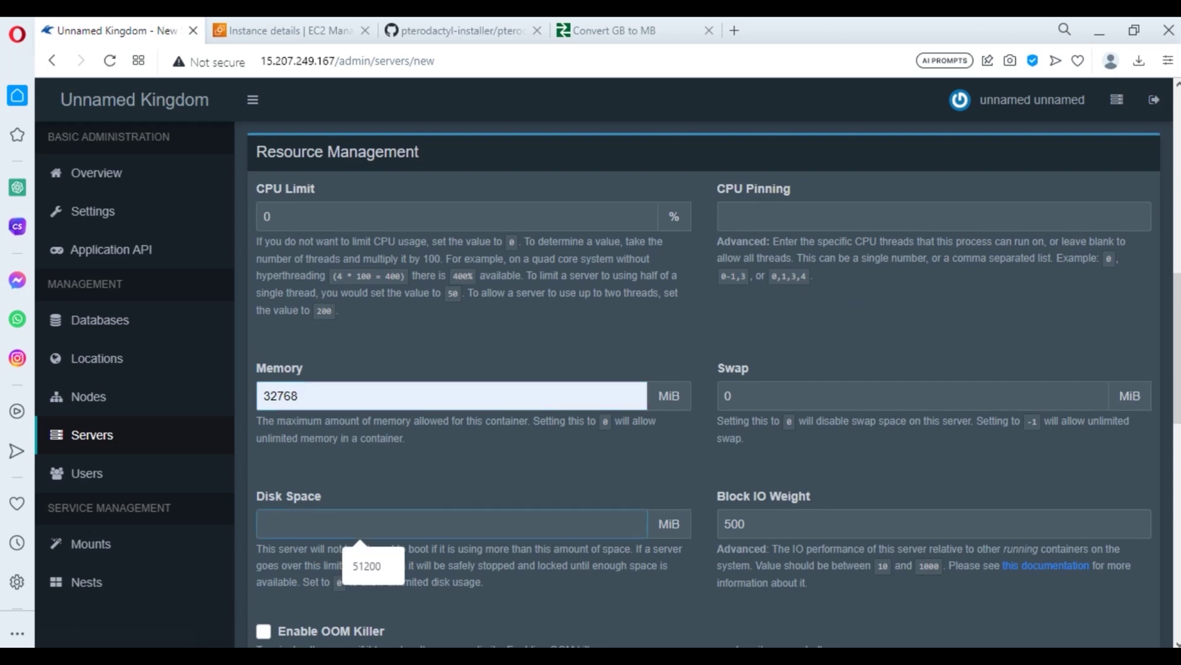
pyautogui.press('Down')
pyautogui.press('Return')
pyautogui.scroll(-4, 704, 383)
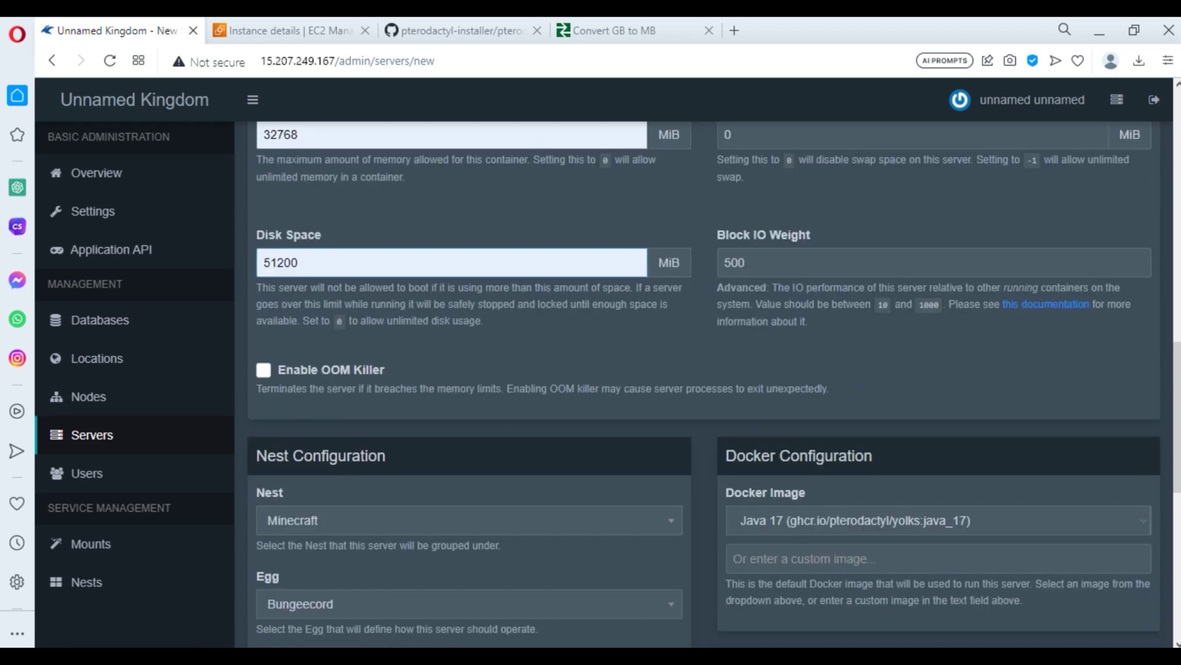
pyautogui.scroll(-3, 704, 382)
# - Choose the Paper egg with the Java 17 Docker image
pyautogui.click(467, 430)
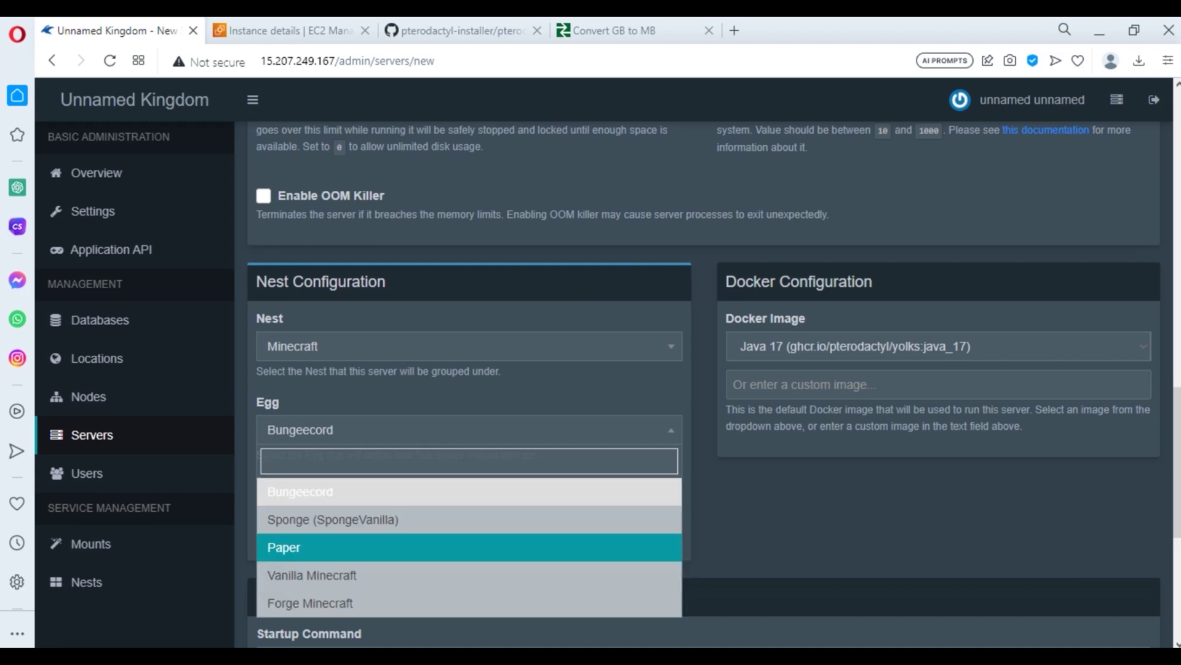
pyautogui.press('Return')
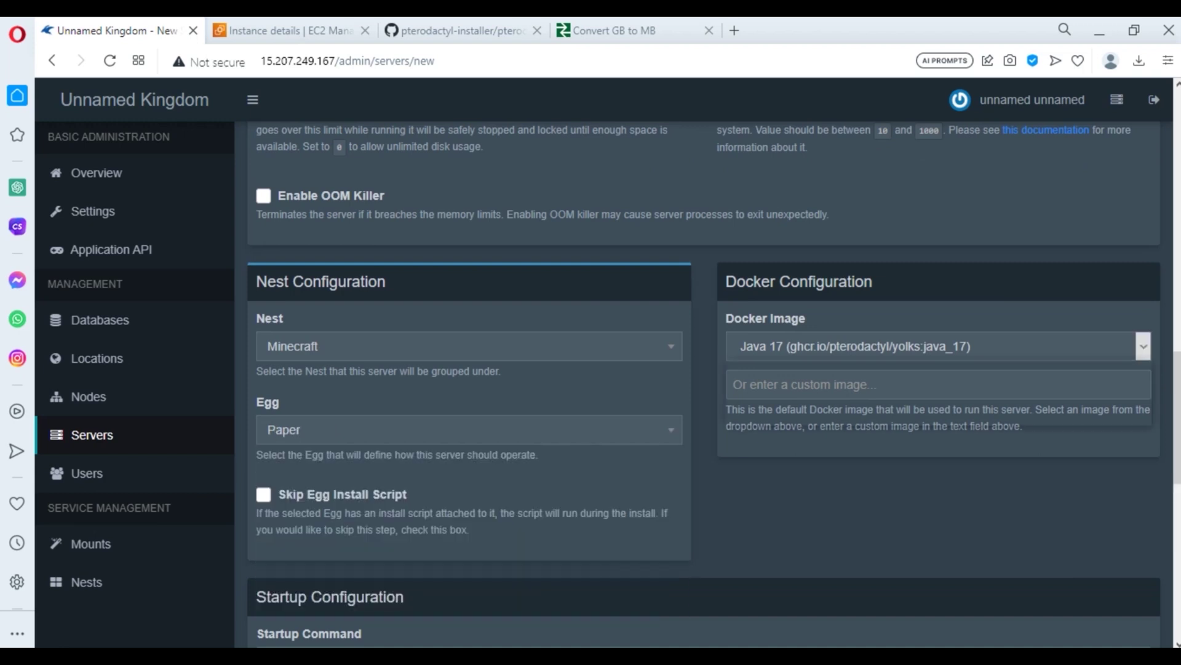
pyautogui.hotkey('alt', 'Down')
pyautogui.press('Return')
# - Review Startup Configuration and Service Variables, leaving Minecraft version and build at latest
pyautogui.scroll(-7, 704, 384)
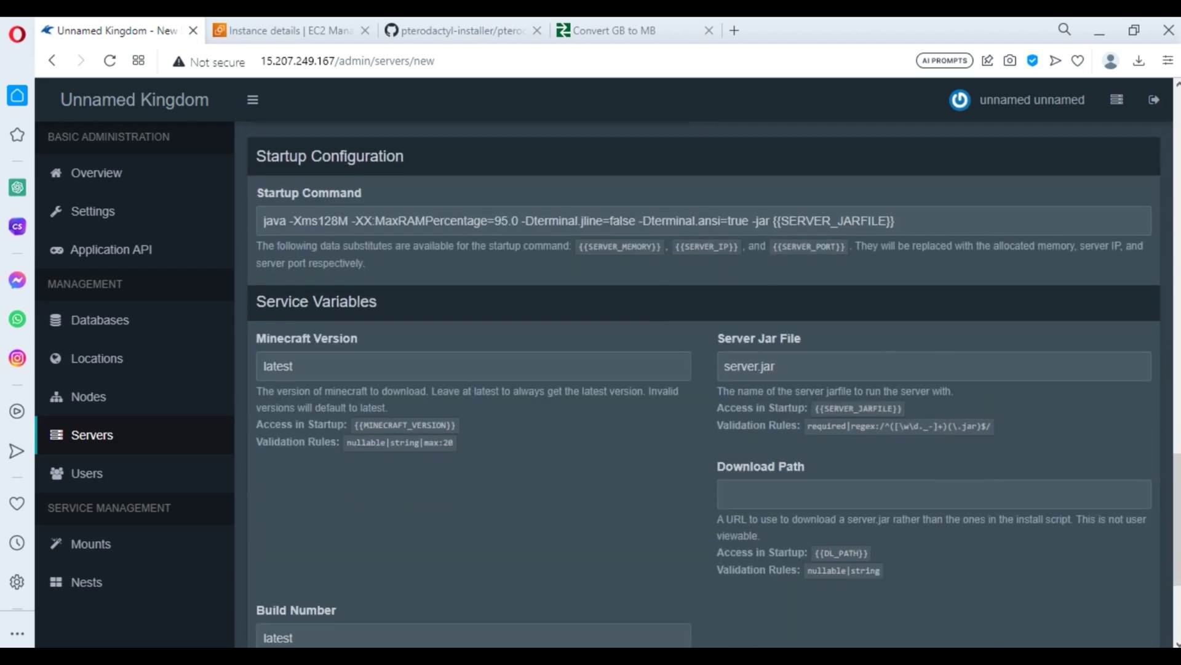
pyautogui.scroll(-4, 704, 384)
pyautogui.scroll(8, 704, 384)
pyautogui.scroll(20, 704, 384)
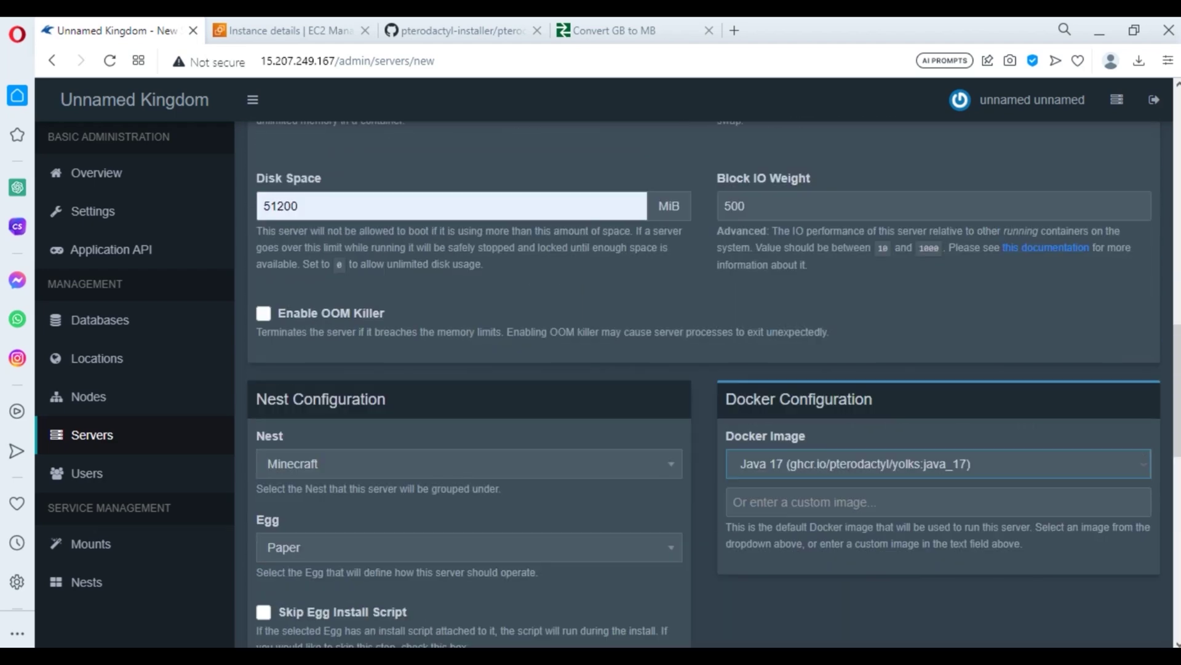
pyautogui.scroll(-18, 704, 384)
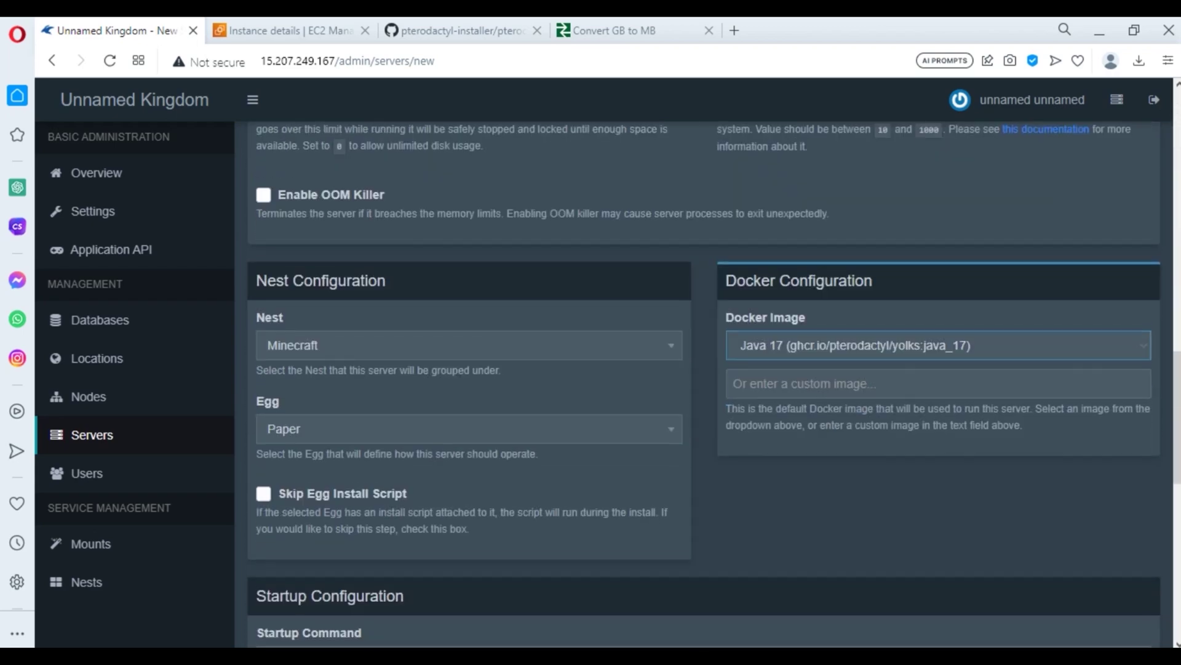
pyautogui.scroll(-6, 704, 384)
pyautogui.scroll(-3, 704, 384)
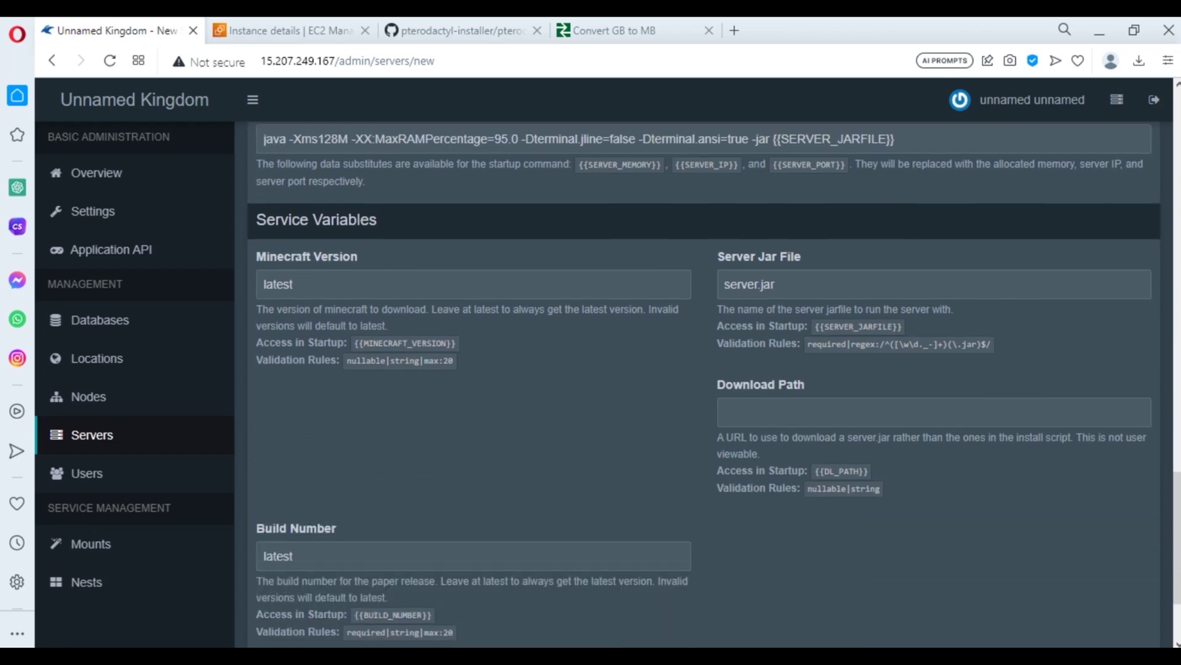
pyautogui.scroll(3, 704, 384)
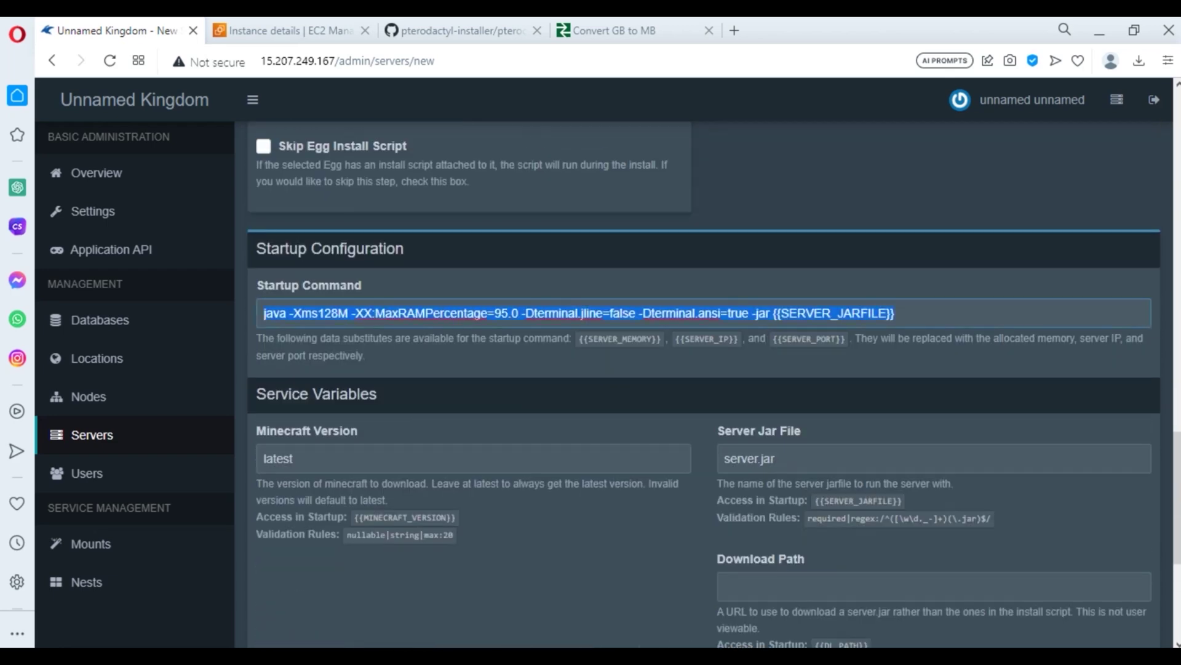
pyautogui.scroll(-5, 704, 384)
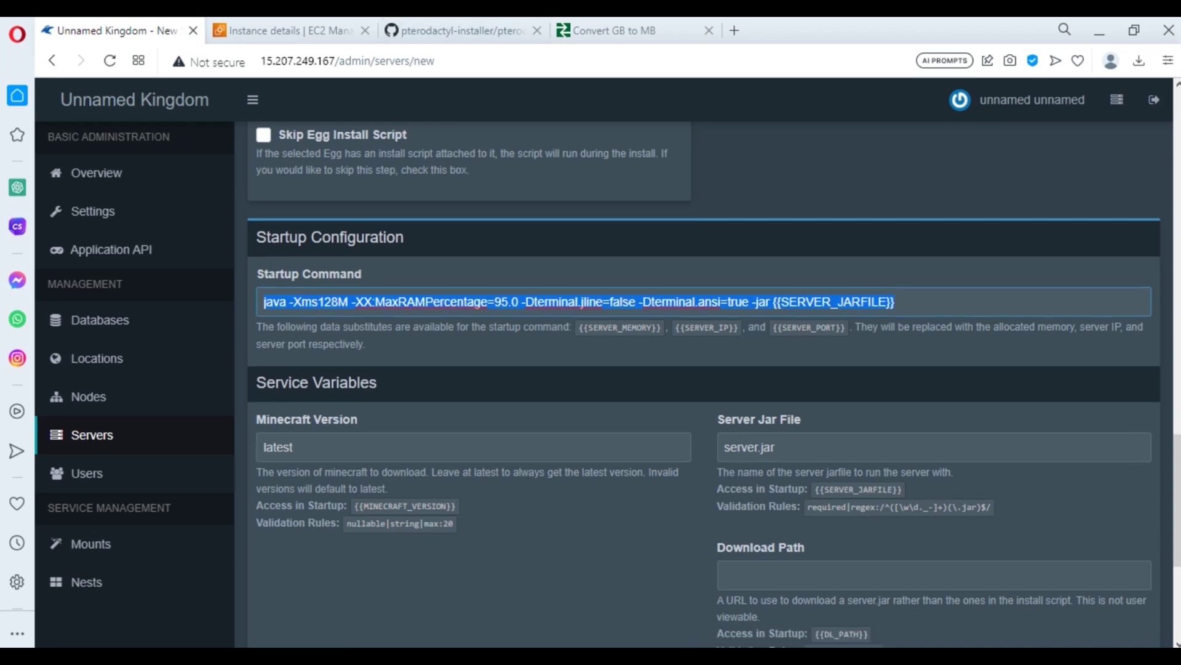
pyautogui.scroll(3, 704, 384)
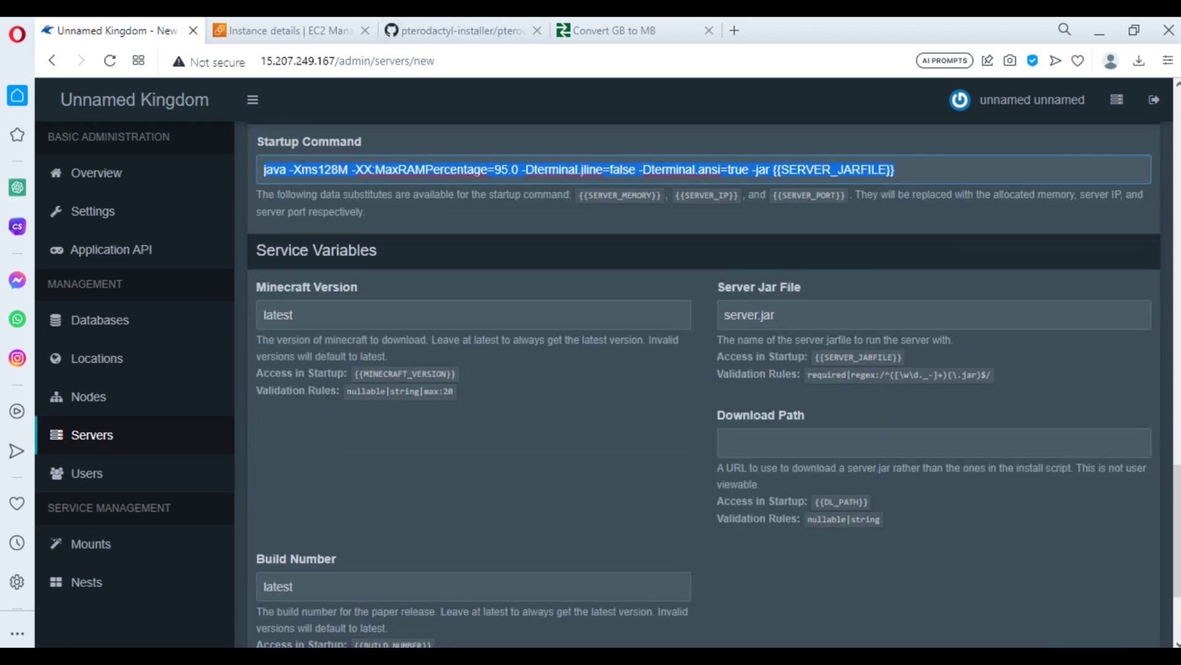
pyautogui.scroll(12, 704, 384)
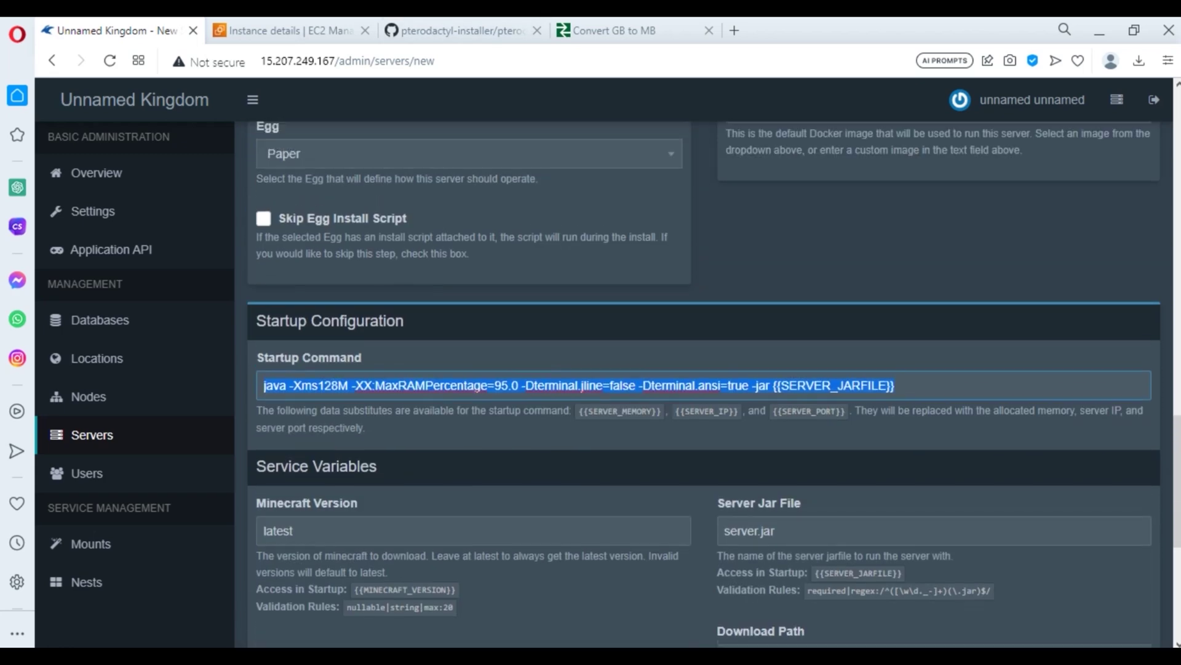
pyautogui.scroll(-11, 704, 384)
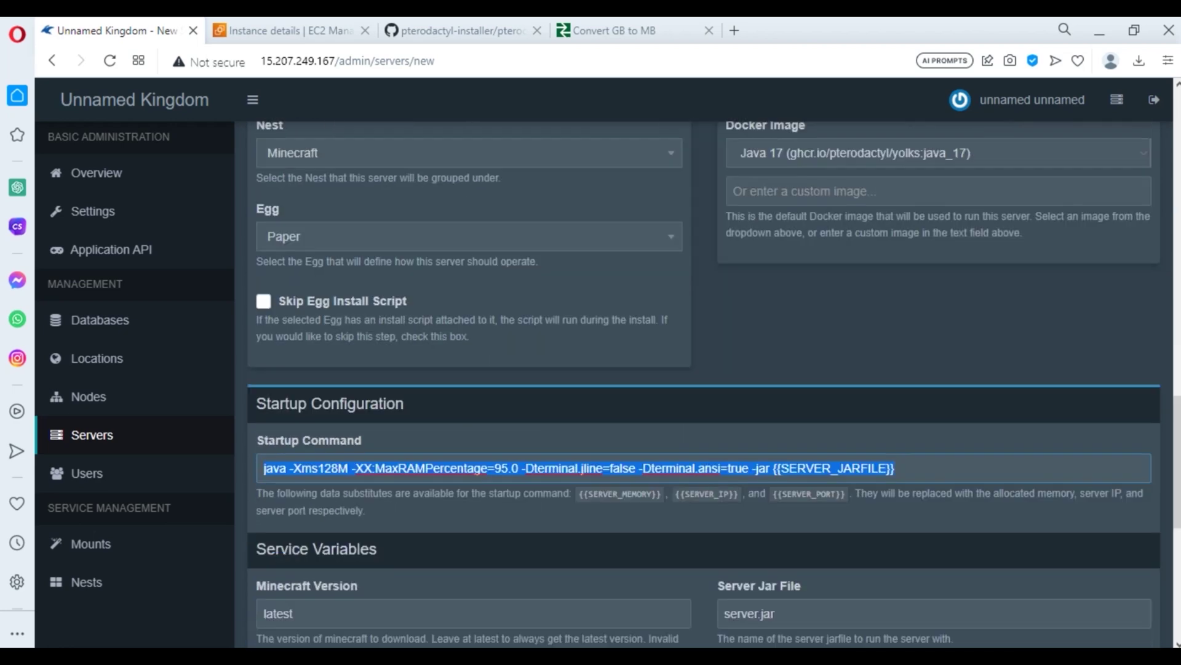
pyautogui.scroll(-3, 704, 384)
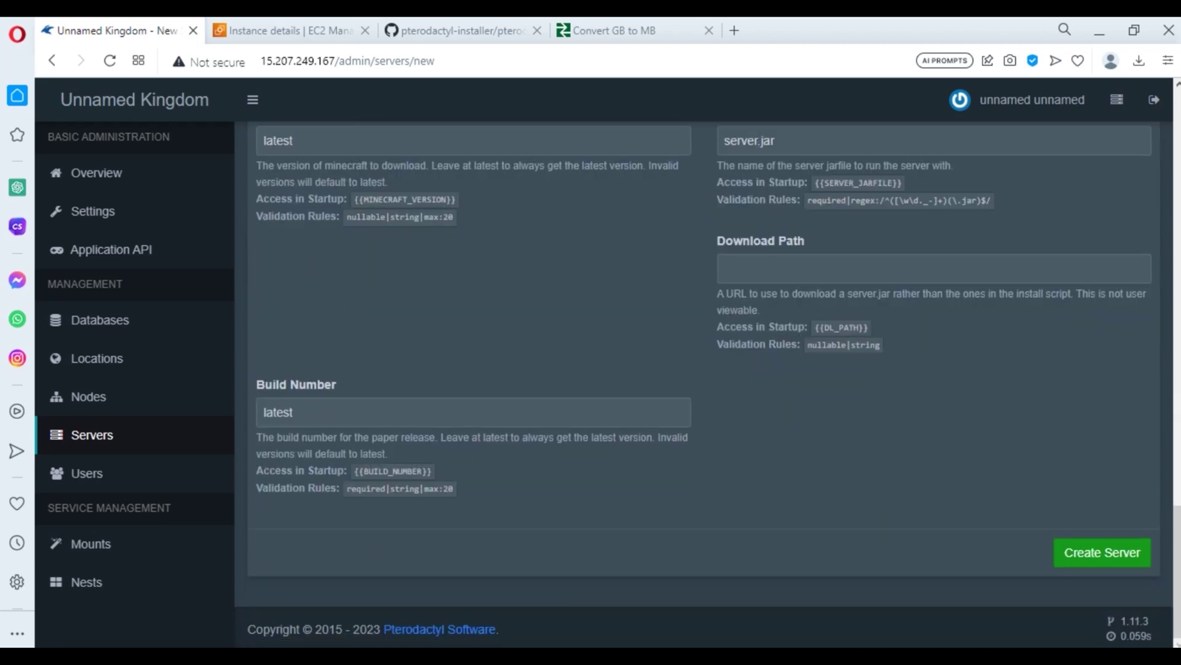
# - Create the Paper server and follow its installation in the console
pyautogui.click(1102, 552)
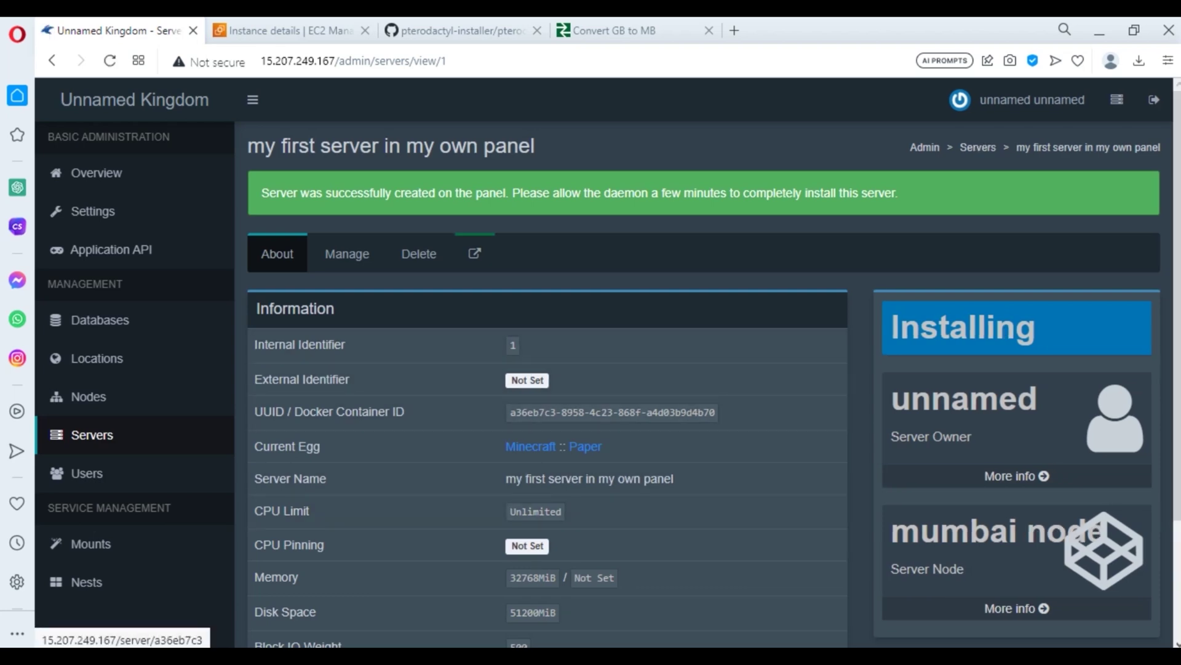
pyautogui.click(474, 253)
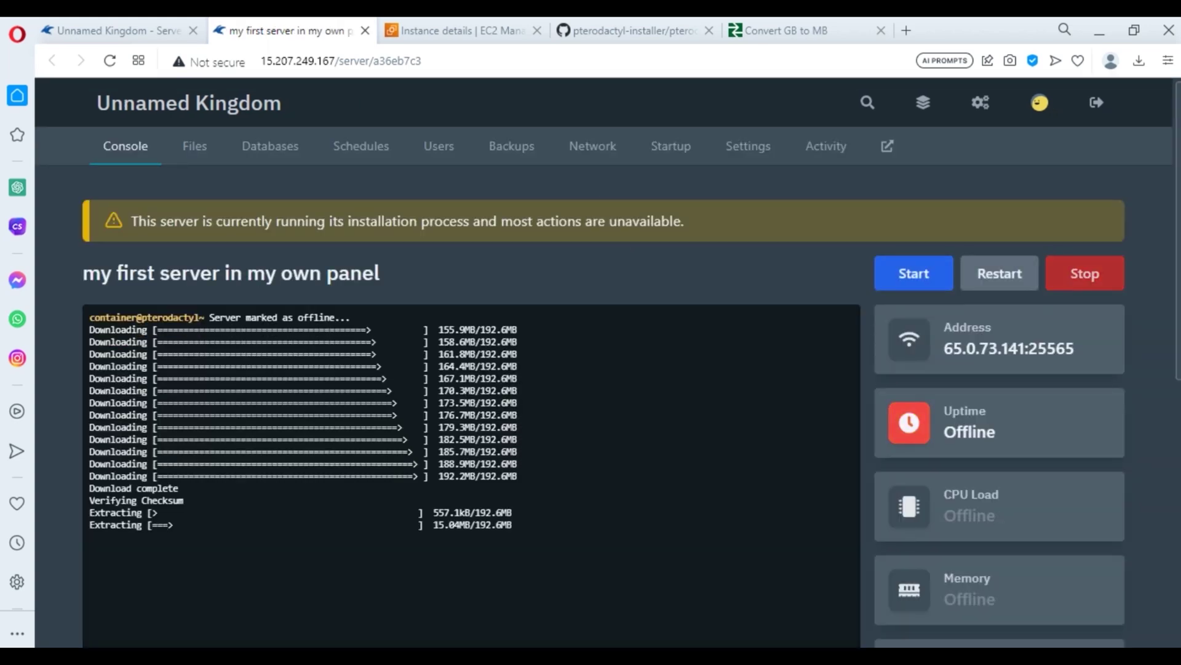
pyautogui.scroll(-1, 590, 369)
pyautogui.scroll(-2, 591, 369)
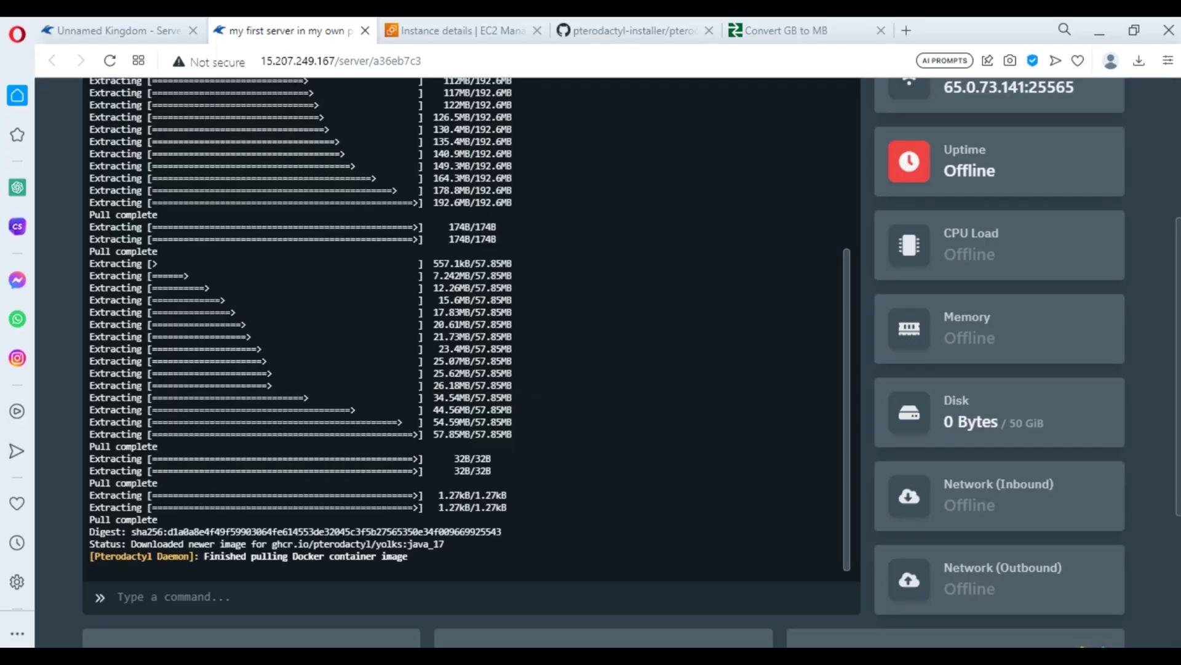
# - Check the server's Files, then return to the servers dashboard
pyautogui.scroll(5, 468, 307)
pyautogui.click(195, 146)
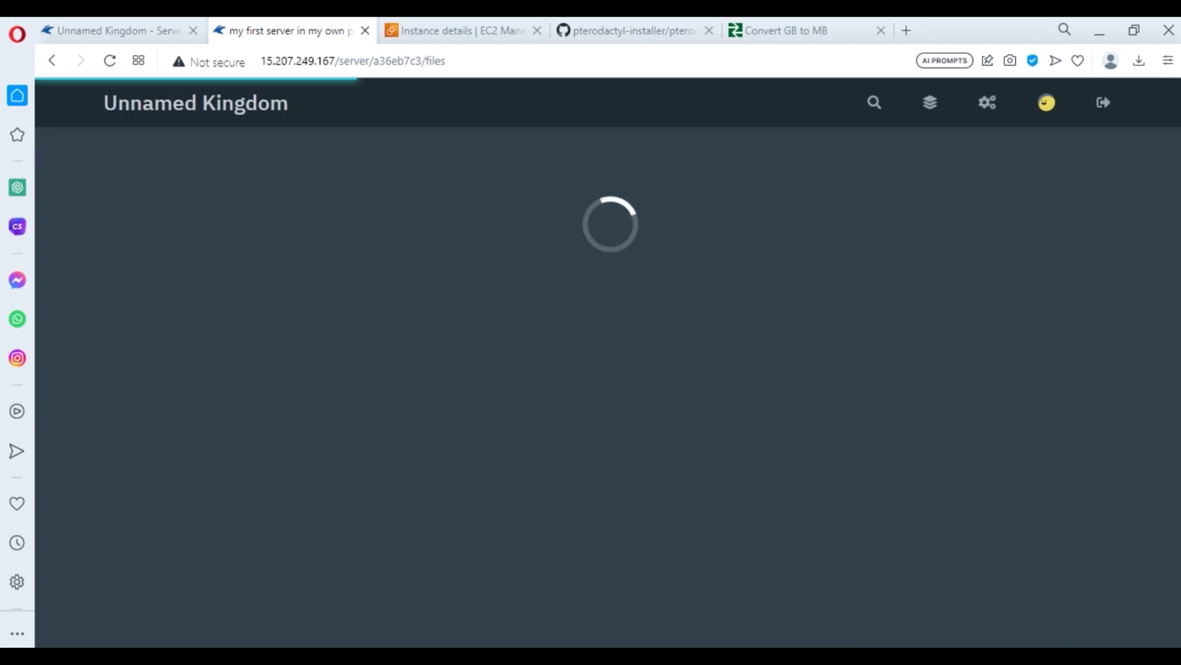
pyautogui.click(189, 103)
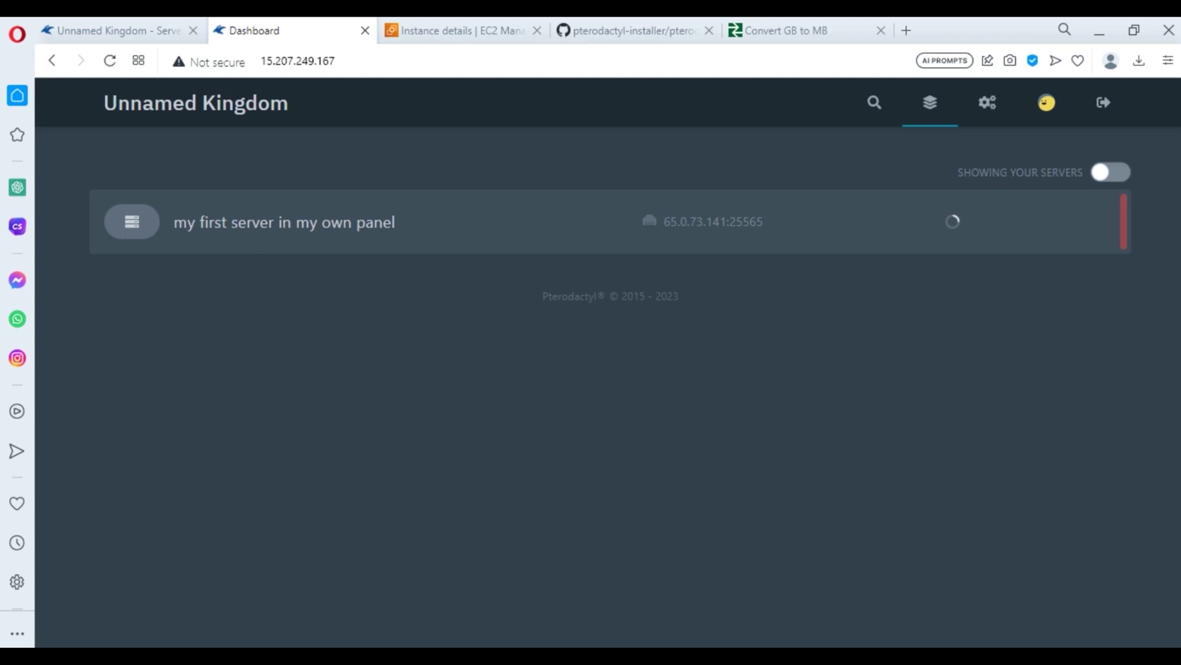
# - Open 'my first server in my own panel' and accept the Minecraft EULA
pyautogui.click(284, 222)
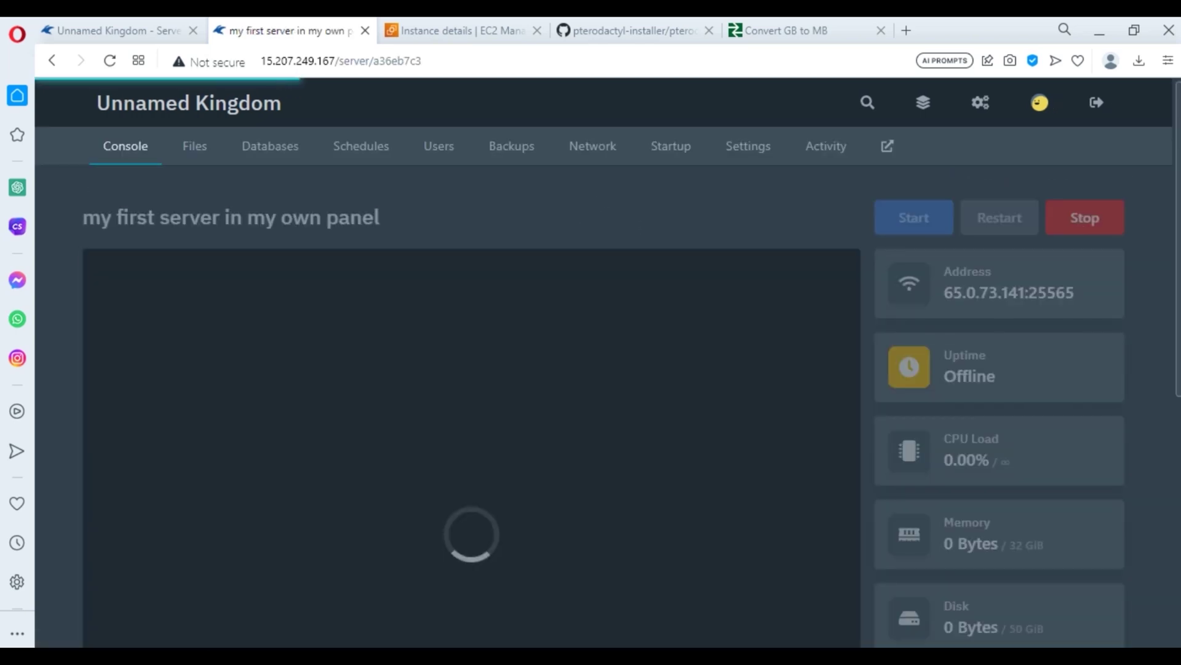
pyautogui.scroll(-3, 603, 363)
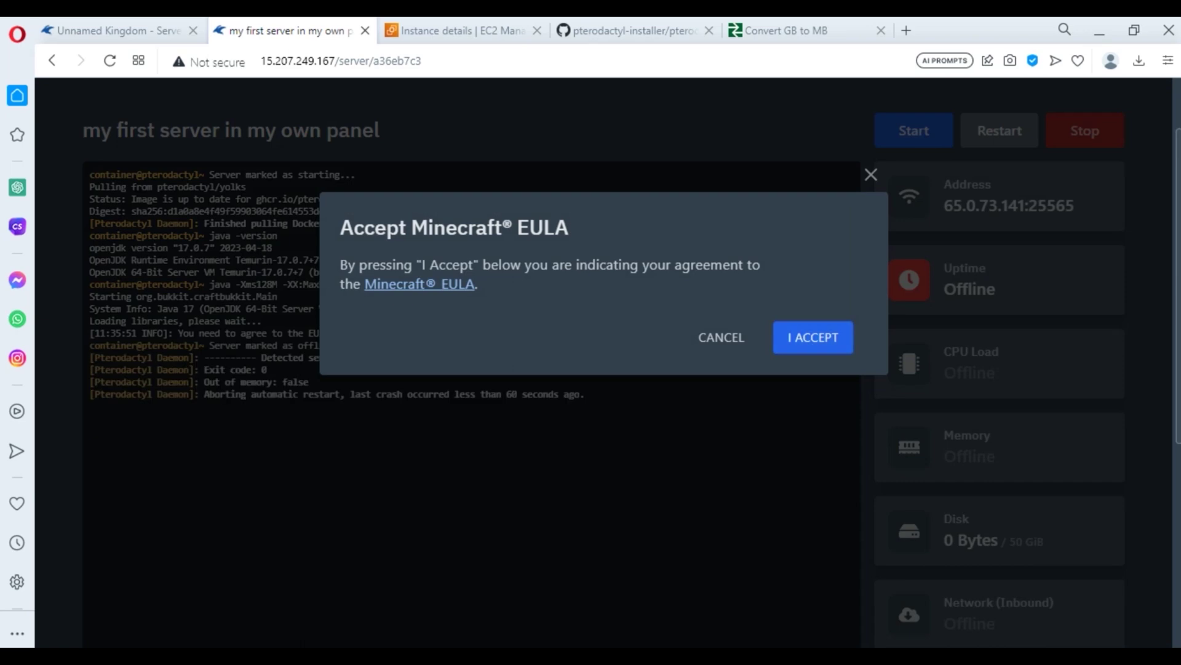
pyautogui.click(813, 337)
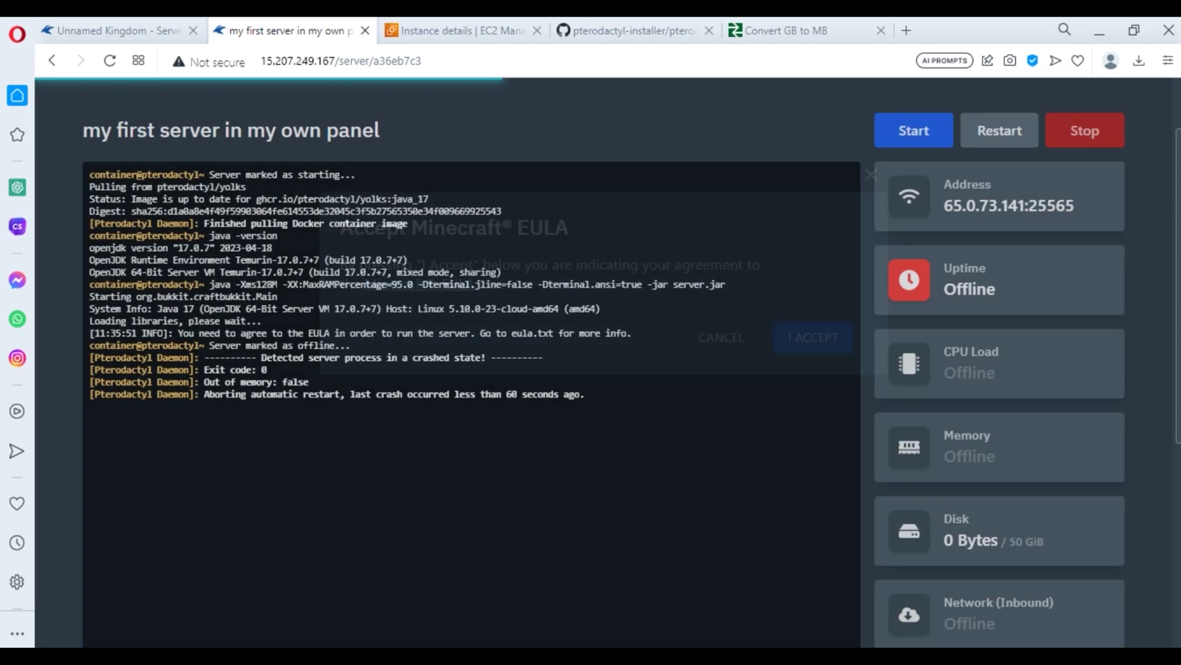
# - Watch the console log until the server is marked running, checking its uptime
pyautogui.scroll(-2, 603, 363)
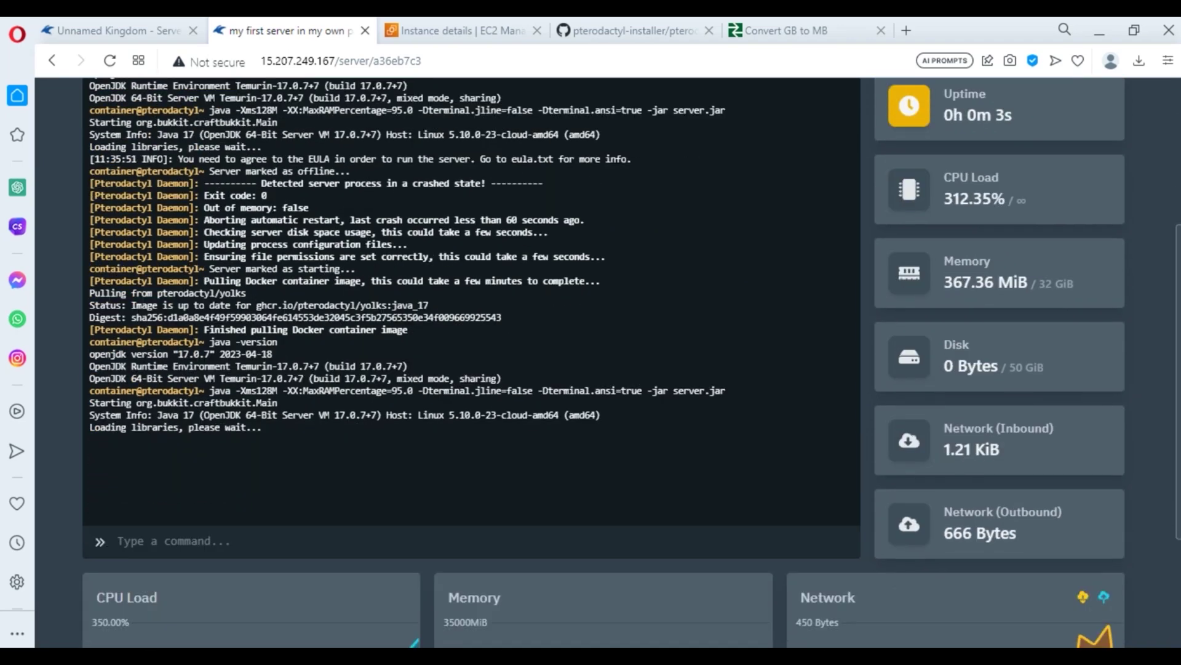
pyautogui.scroll(2, 603, 363)
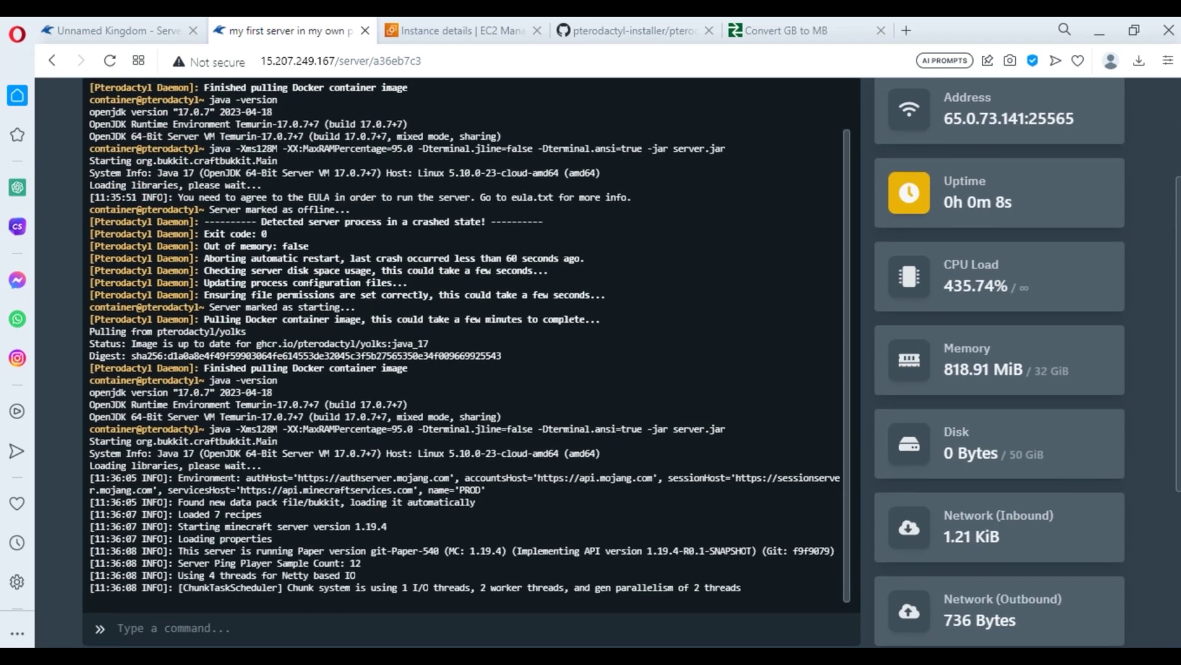
pyautogui.scroll(1, 472, 363)
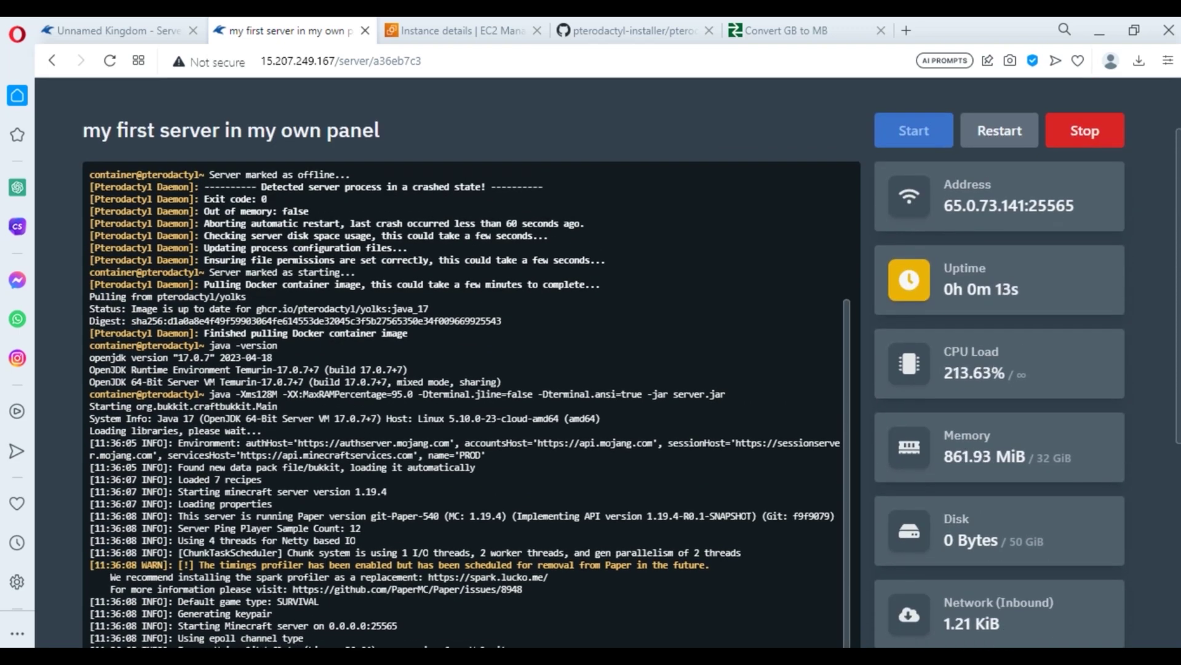
pyautogui.scroll(-5, 471, 363)
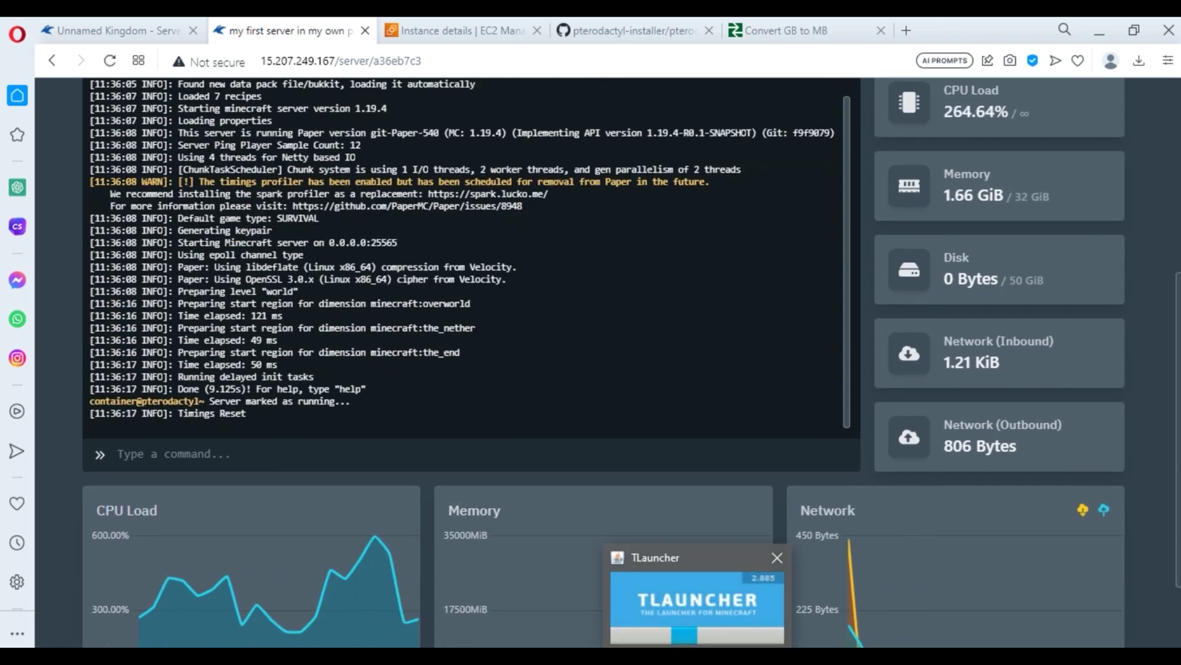
pyautogui.scroll(3, 471, 308)
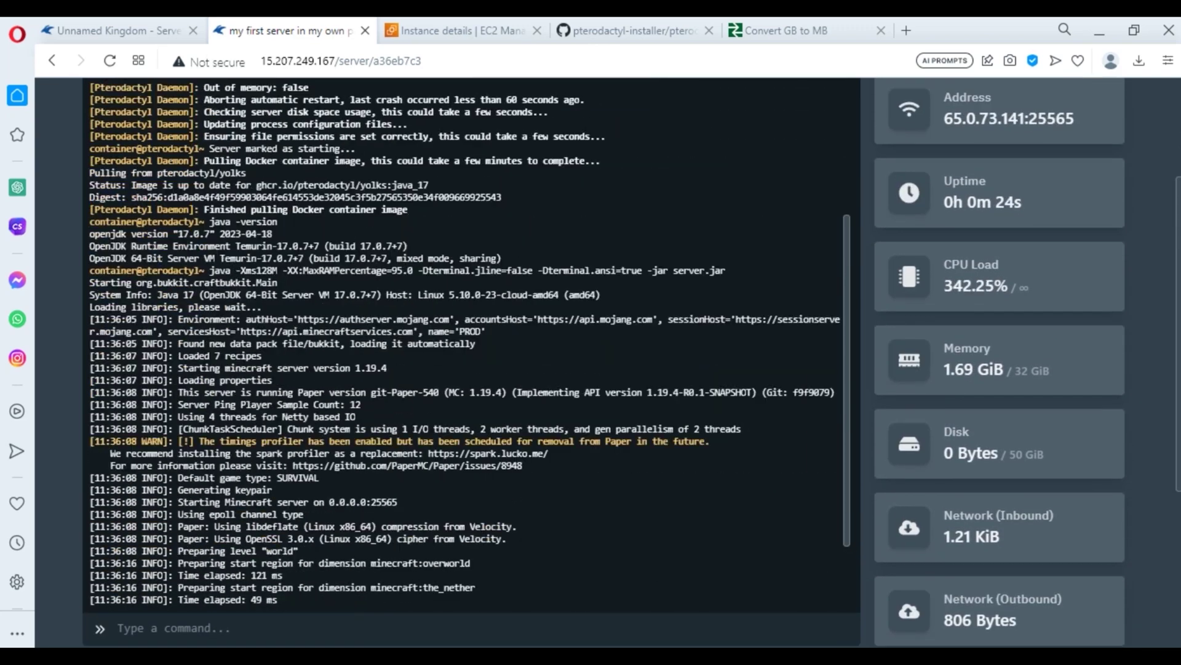
pyautogui.scroll(-3, 472, 308)
pyautogui.scroll(-2, 471, 363)
pyautogui.scroll(10, 471, 363)
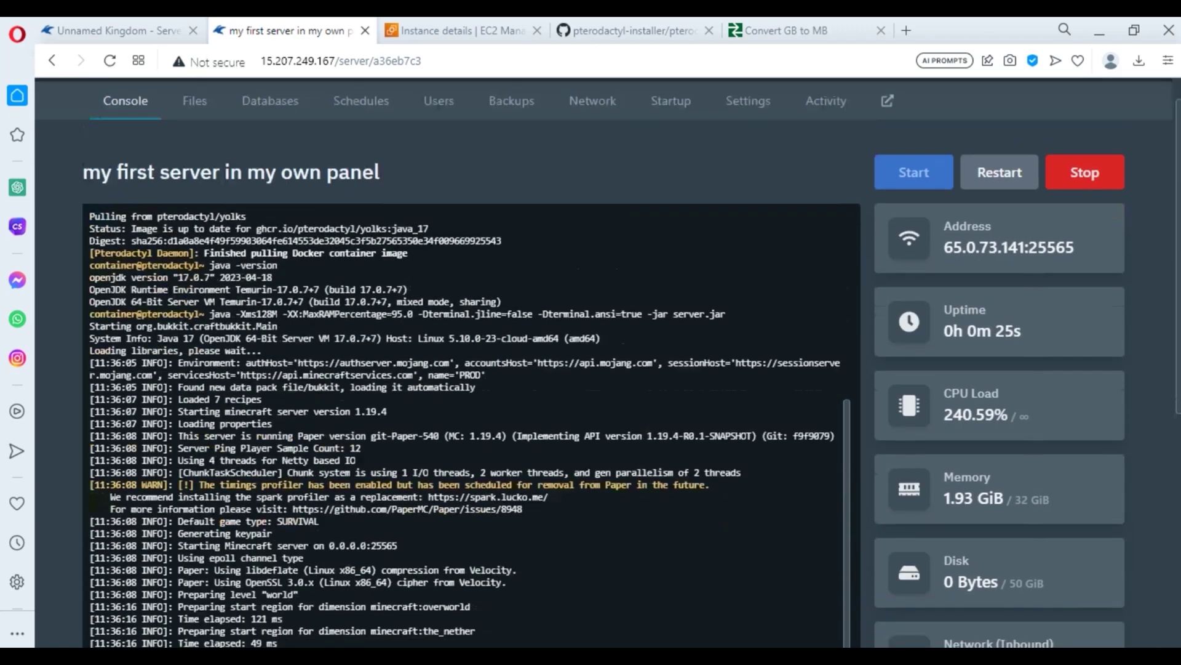
pyautogui.scroll(-1, 471, 363)
pyautogui.doubleClick(965, 268)
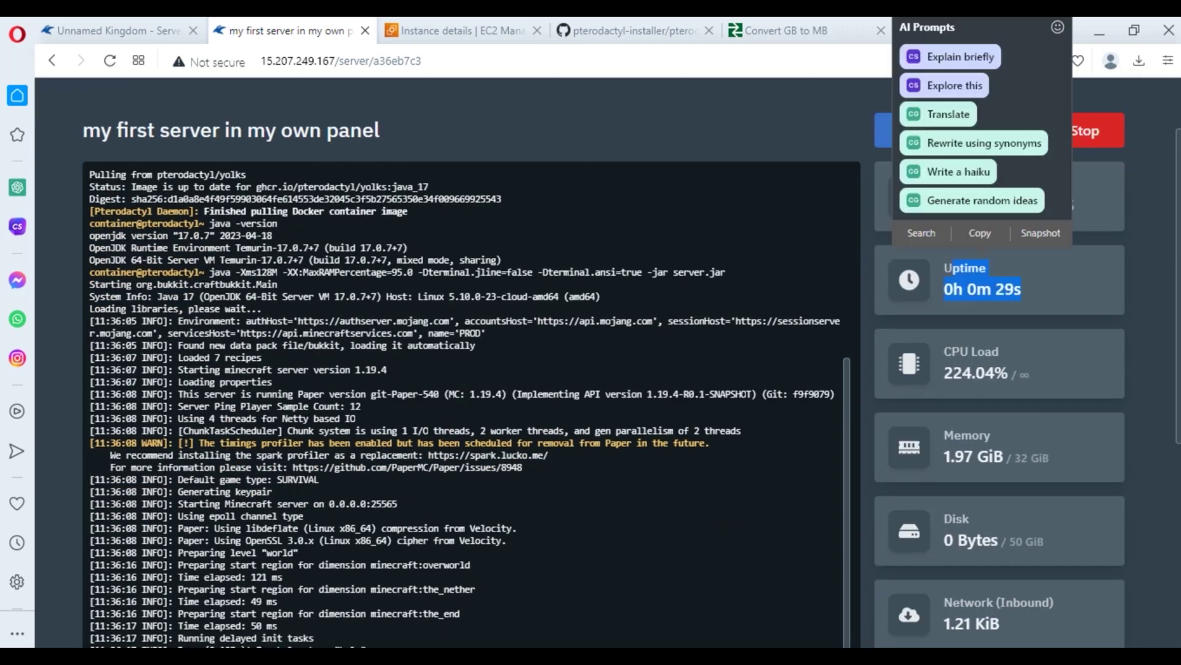
pyautogui.scroll(-5, 471, 369)
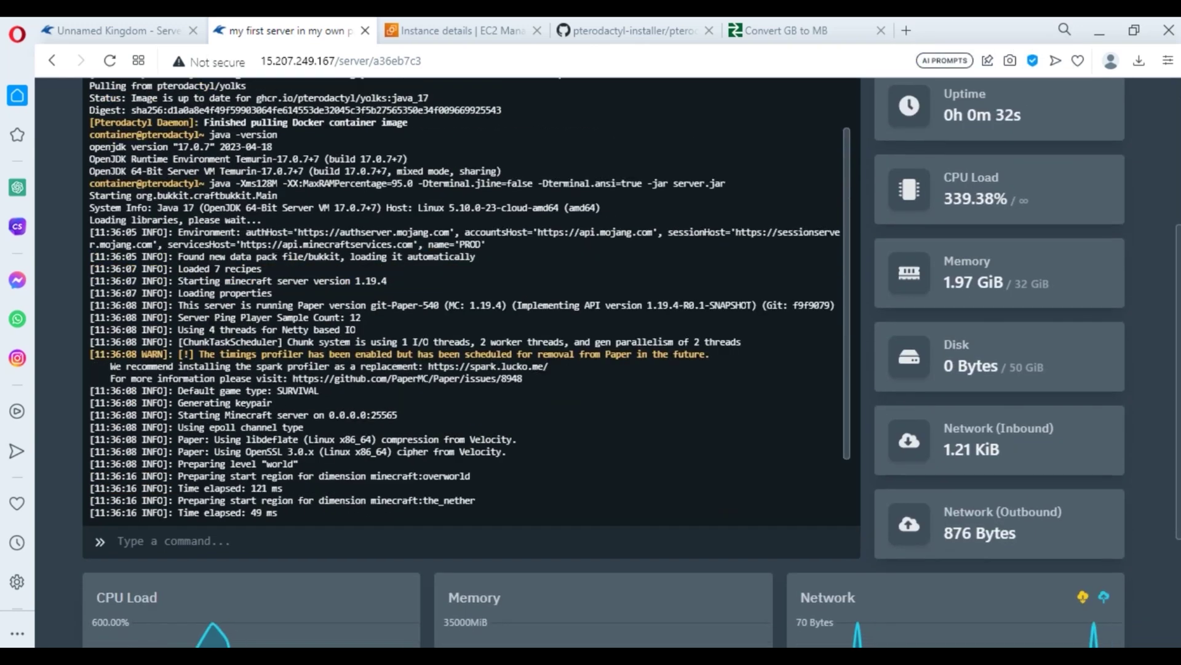
pyautogui.scroll(6, 471, 369)
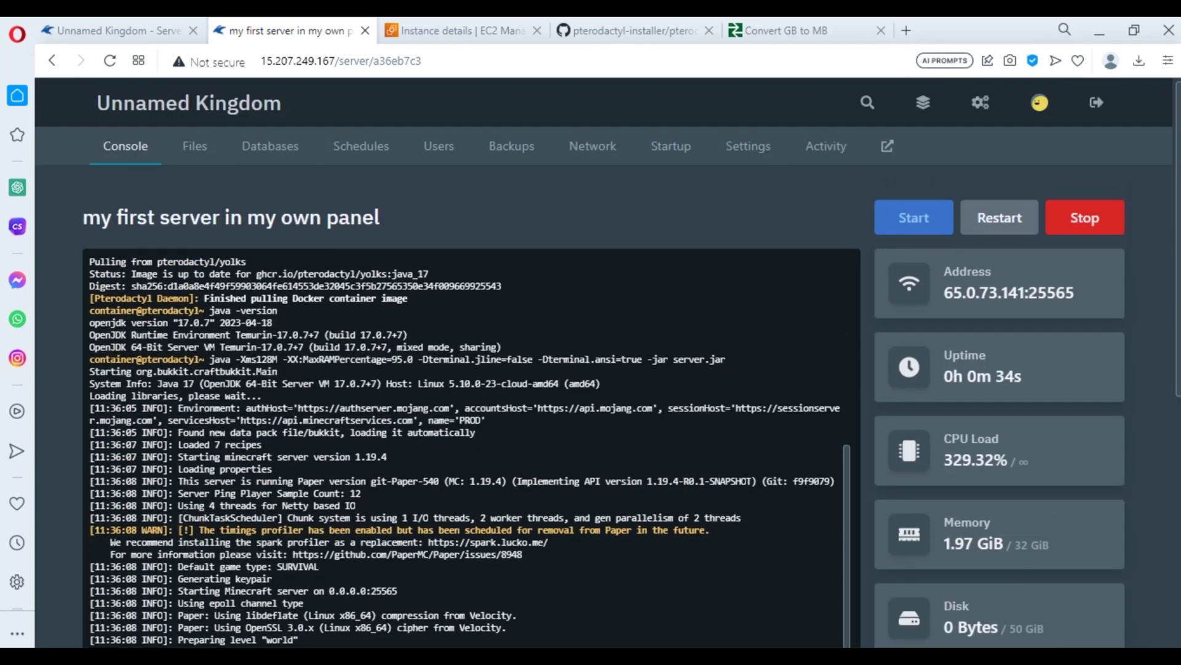
pyautogui.scroll(-3, 472, 369)
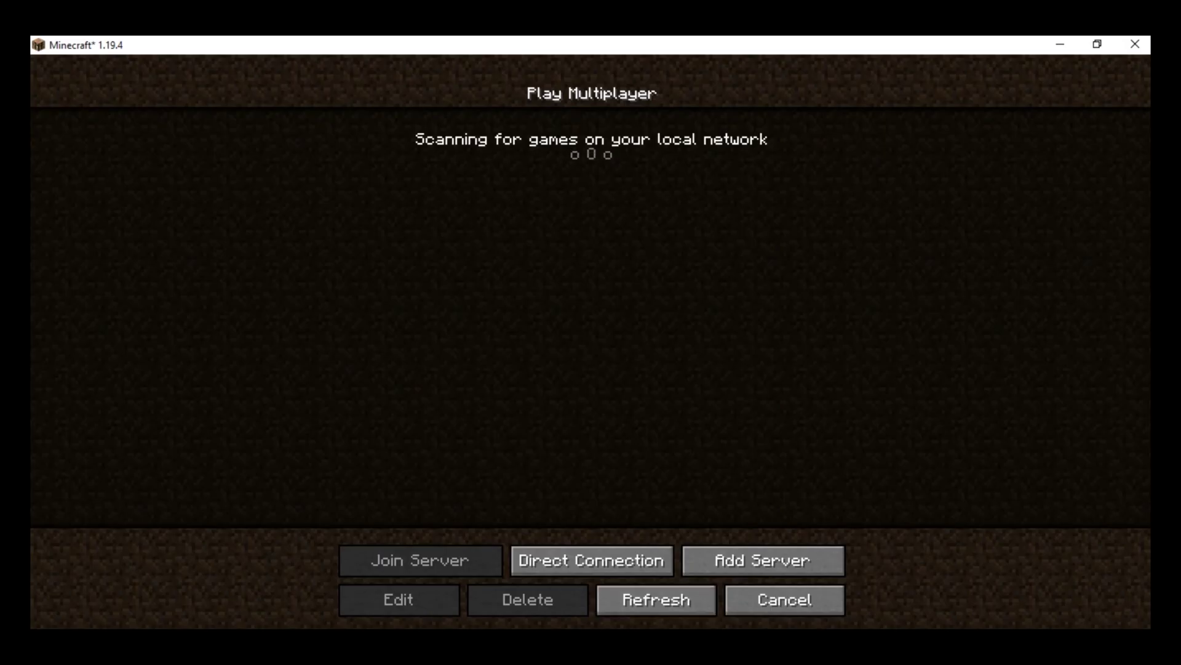
# - Add 65.2.171.61:25565 to the multiplayer list as 'Minecraft Server' and join it
pyautogui.click(785, 600)
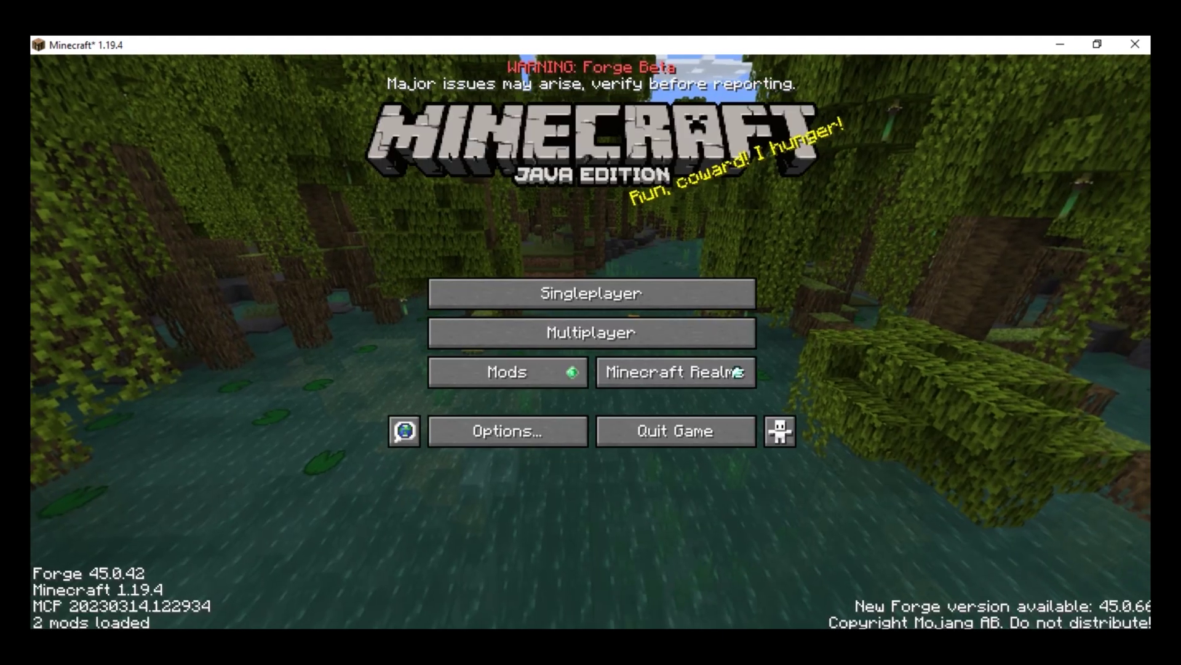
pyautogui.click(591, 333)
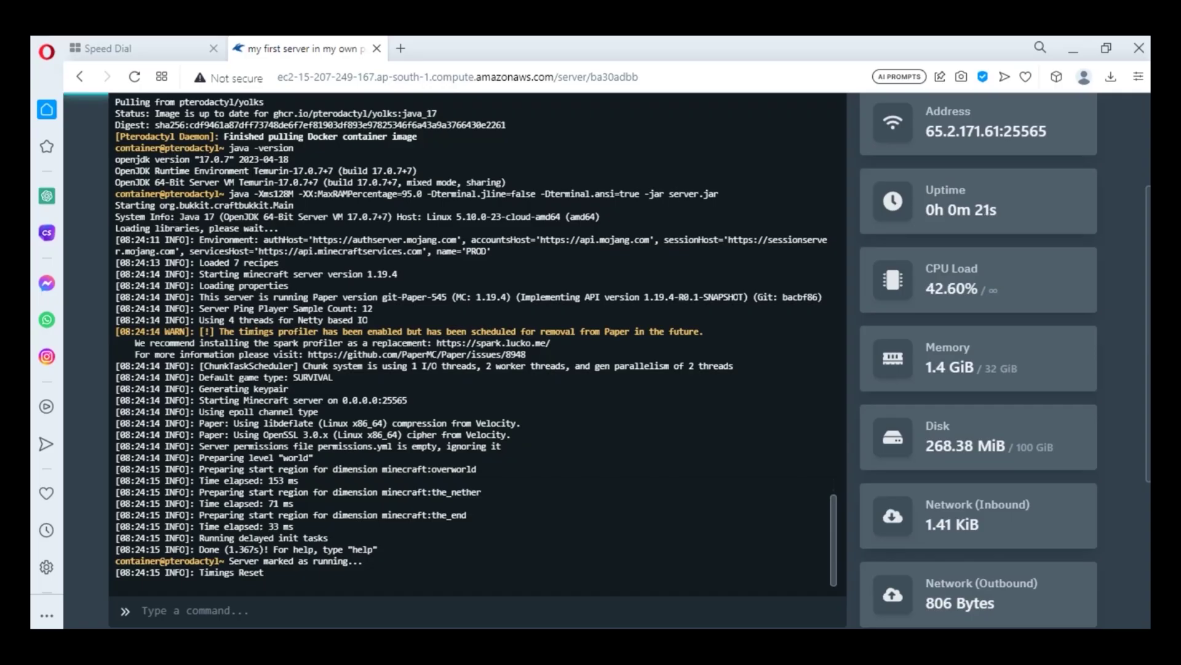
pyautogui.scroll(3, 478, 360)
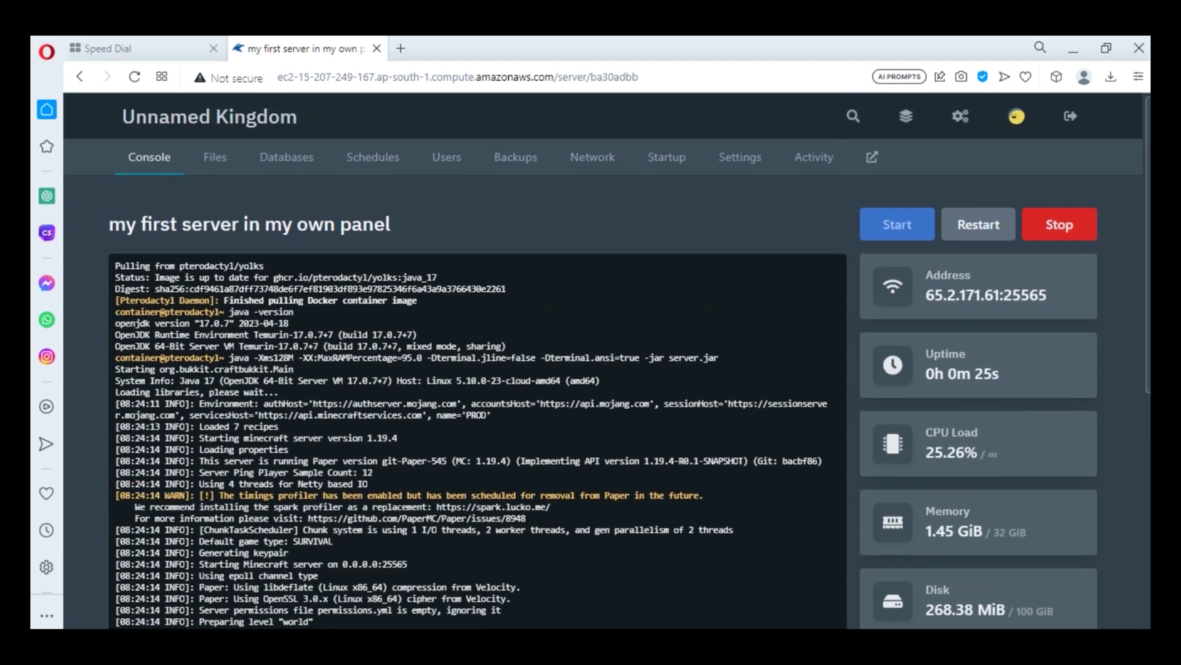
pyautogui.scroll(-3, 478, 360)
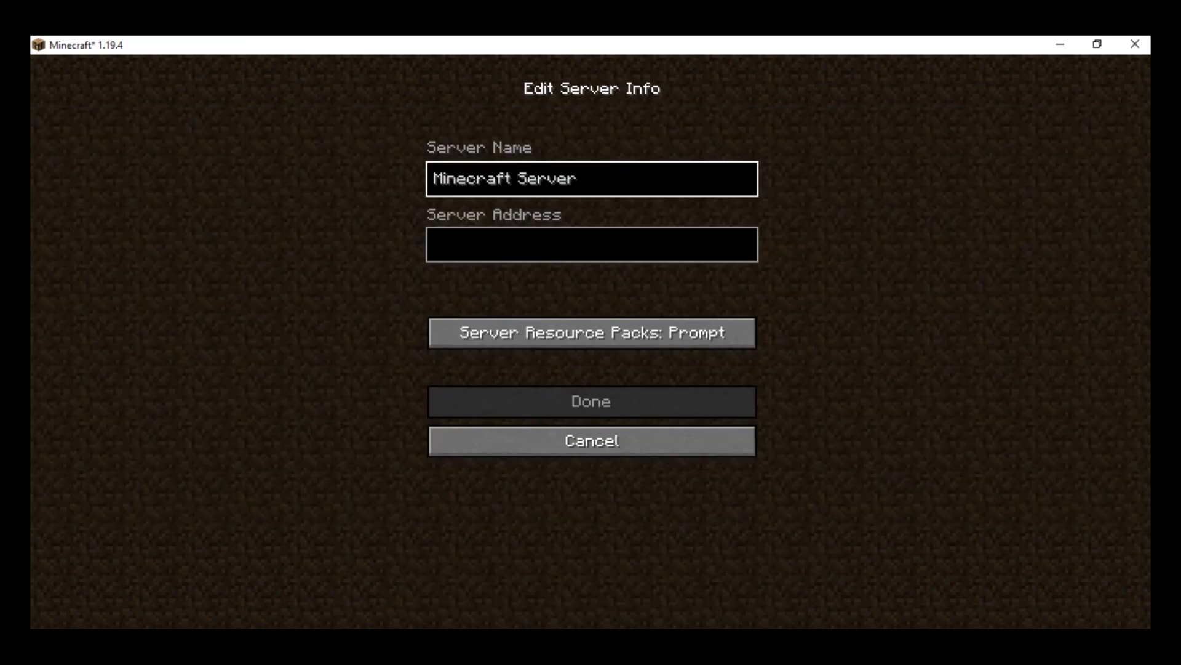
pyautogui.click(592, 245)
pyautogui.write('65.2.171.61:25565')
pyautogui.click(592, 402)
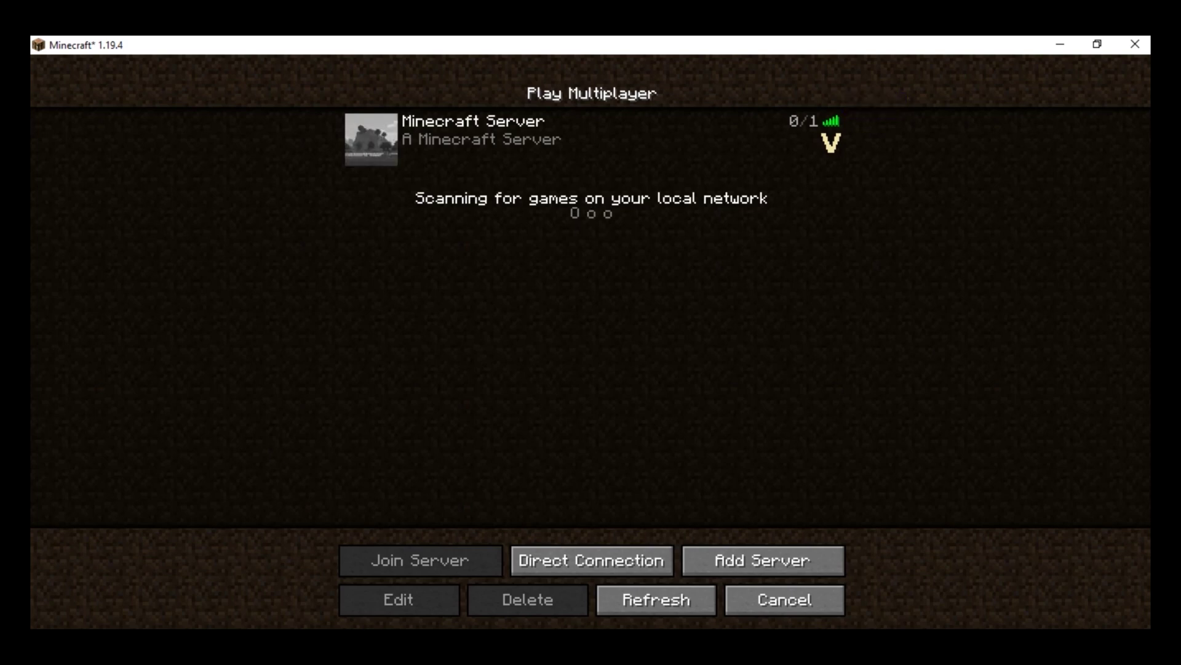
pyautogui.click(382, 140)
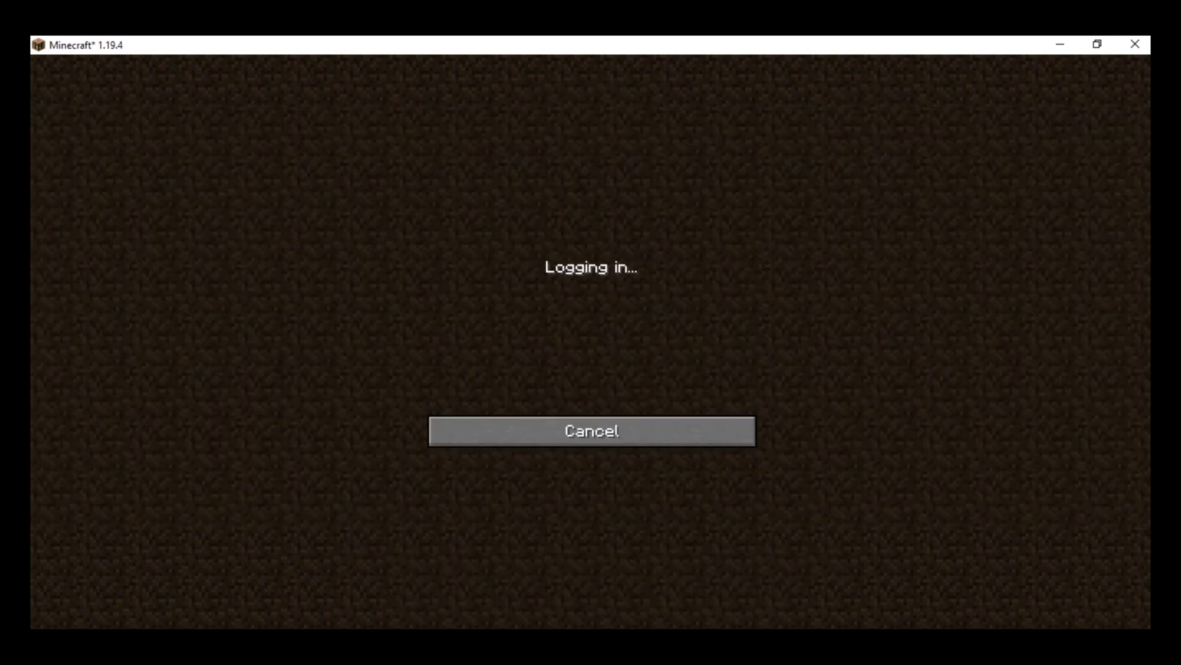